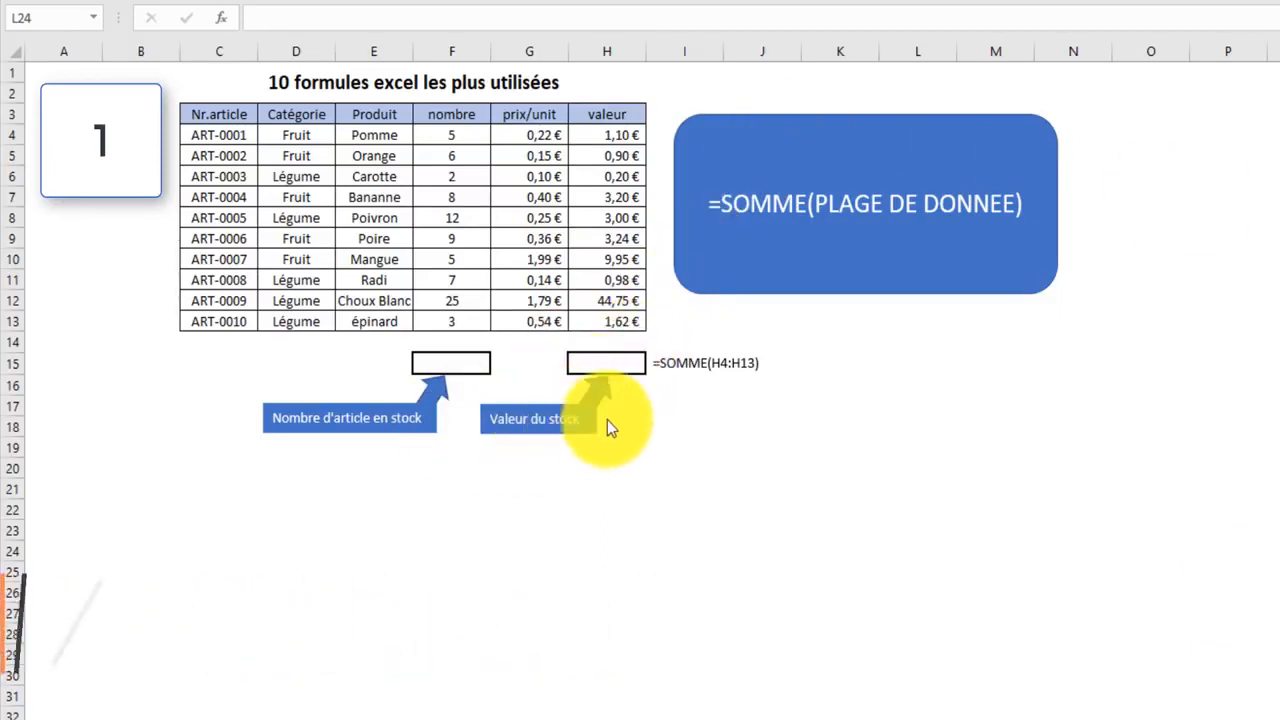
# Step: Calculate the stock value in H15 with the SOMME function over the values in H4:H13
pyautogui.click(625, 369)
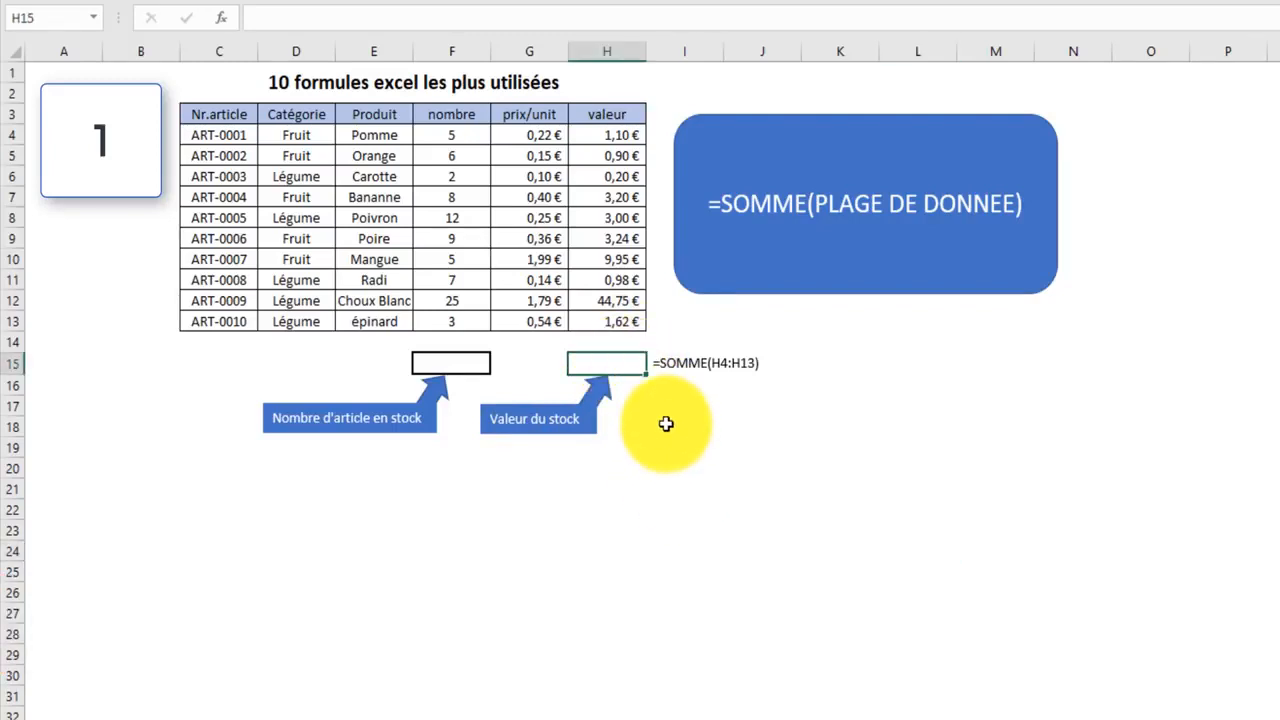
pyautogui.write('=somme')
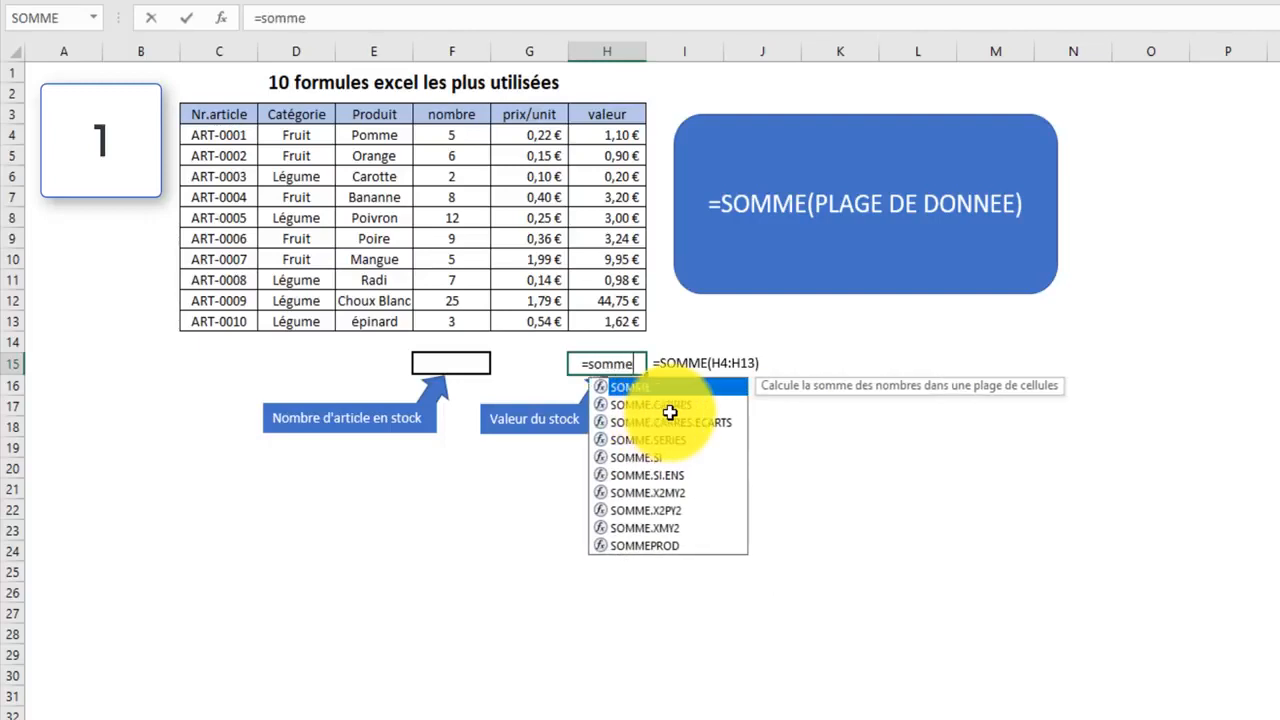
pyautogui.press('Tab')
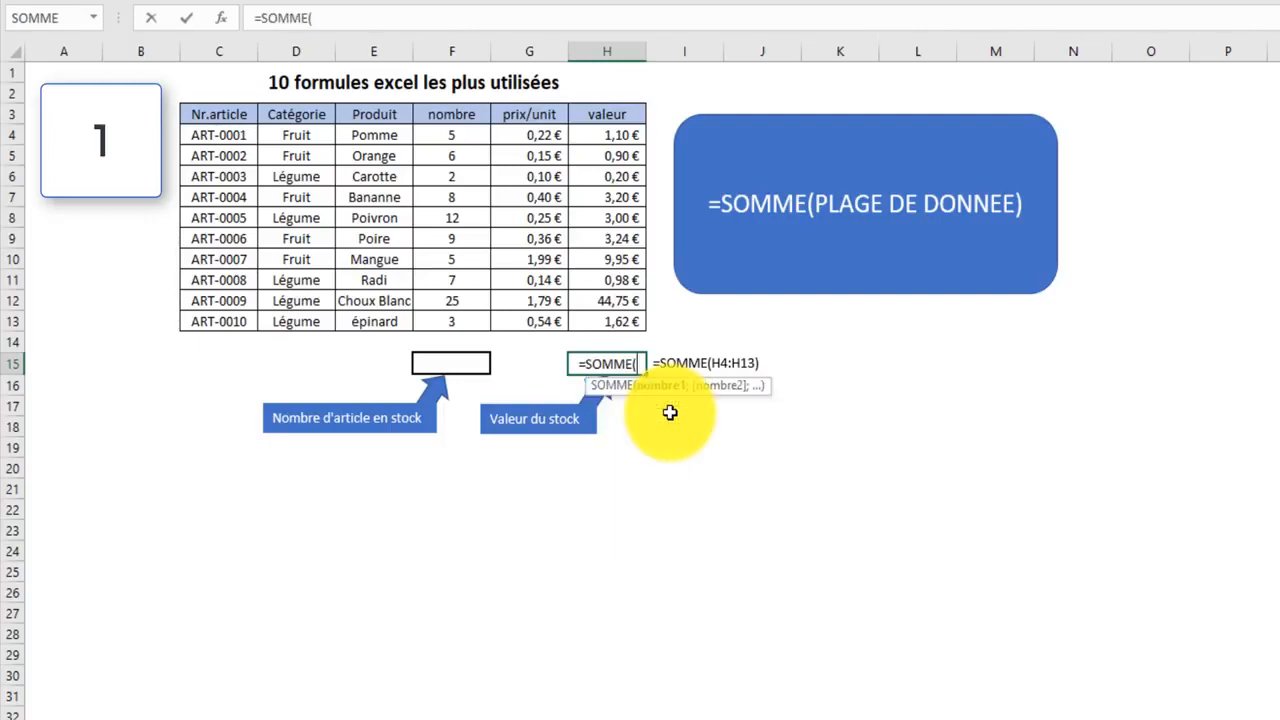
pyautogui.click(596, 139)
pyautogui.moveTo(596, 139); pyautogui.dragTo(600, 322)
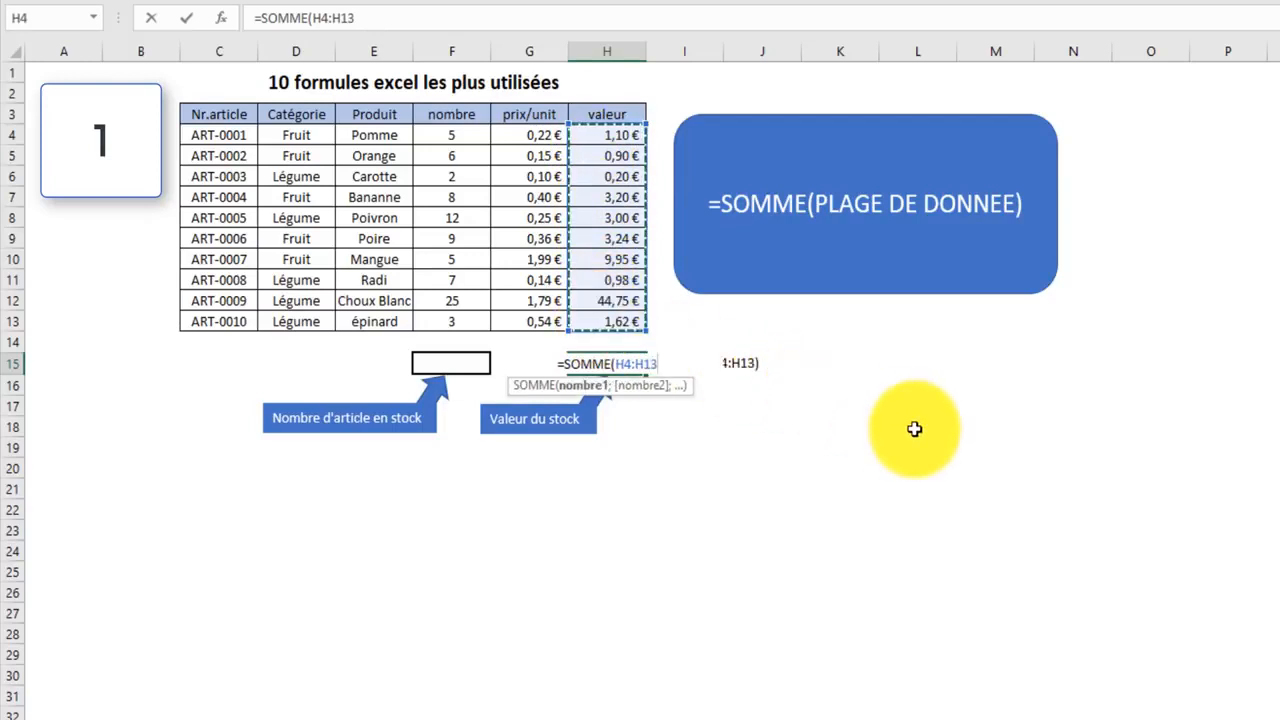
pyautogui.write(')')
pyautogui.press('Return')
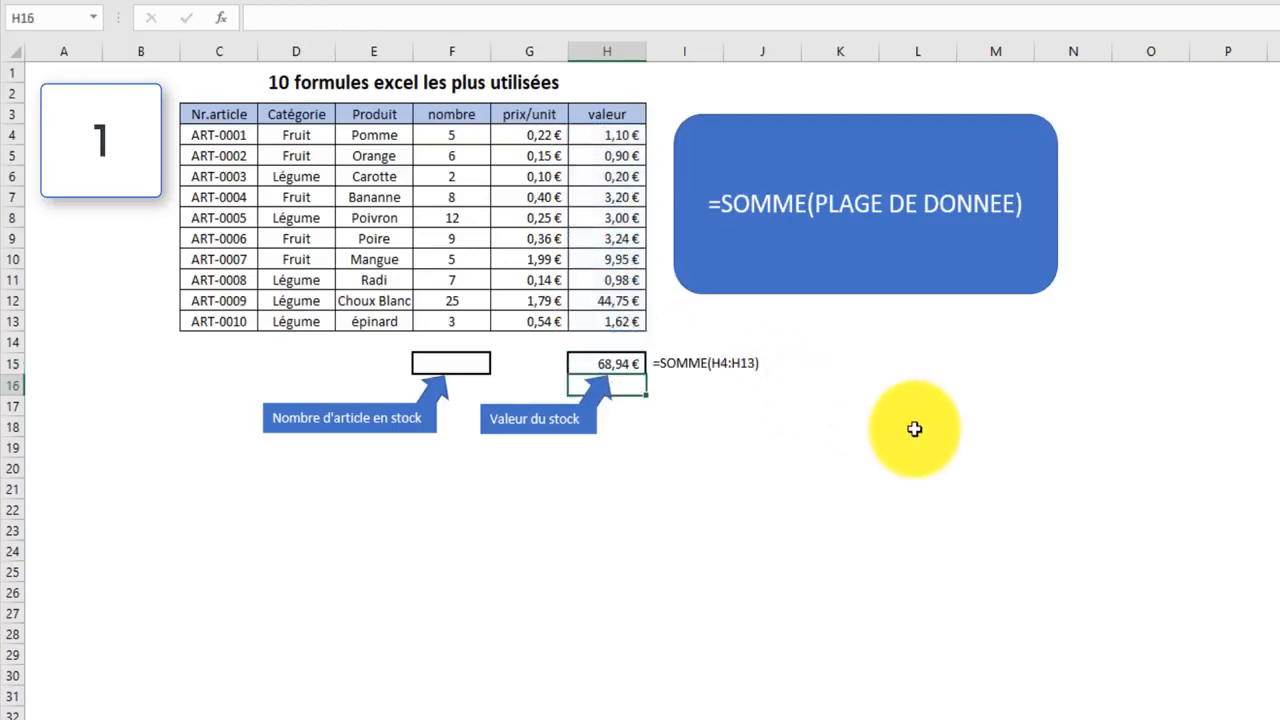
# Step: In I18, add the values cell by cell with =H4+H5+H6+H7+H8+H9+H10+H11+H12+H13, accepting the proposed formula correction
pyautogui.click(710, 428)
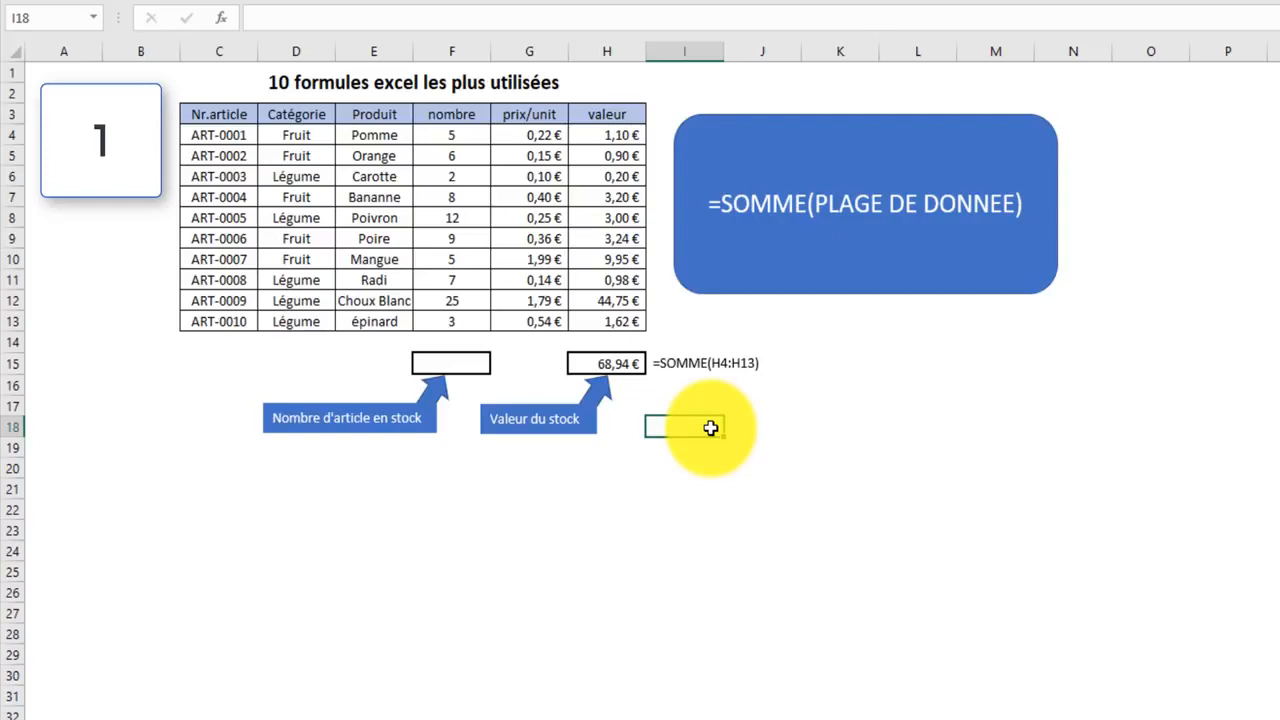
pyautogui.write('=')
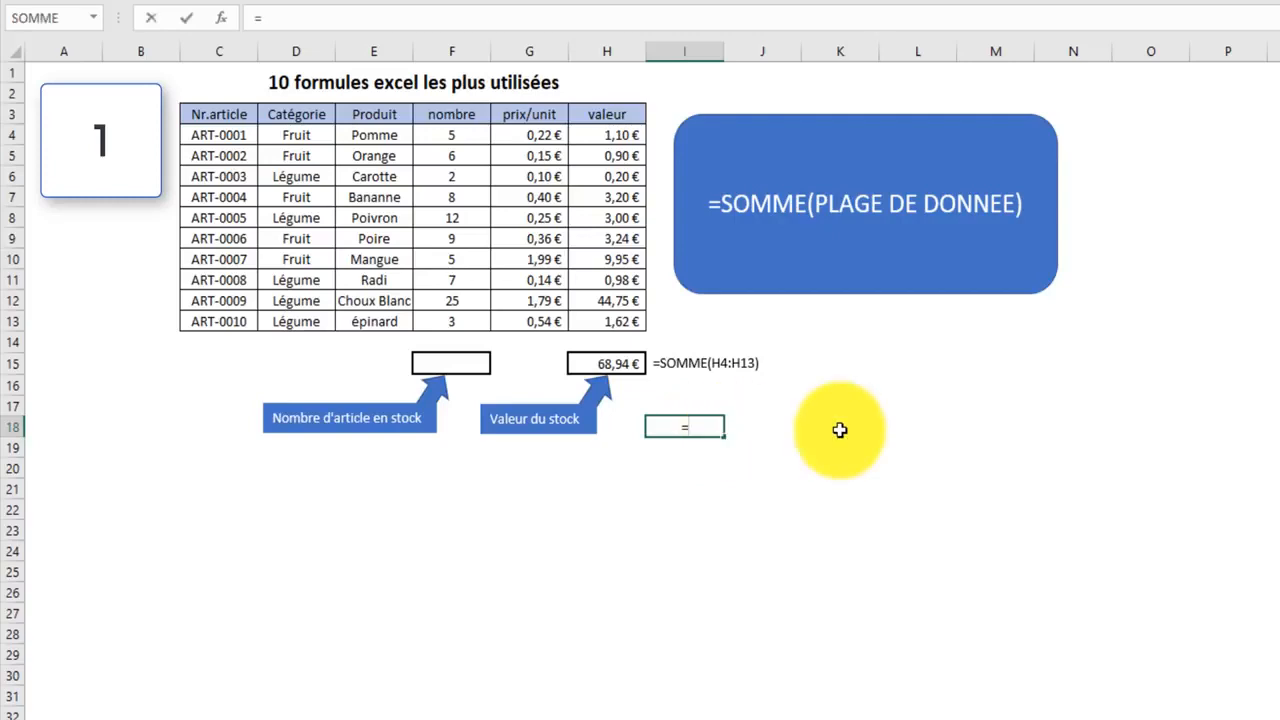
pyautogui.click(627, 137)
pyautogui.write('+')
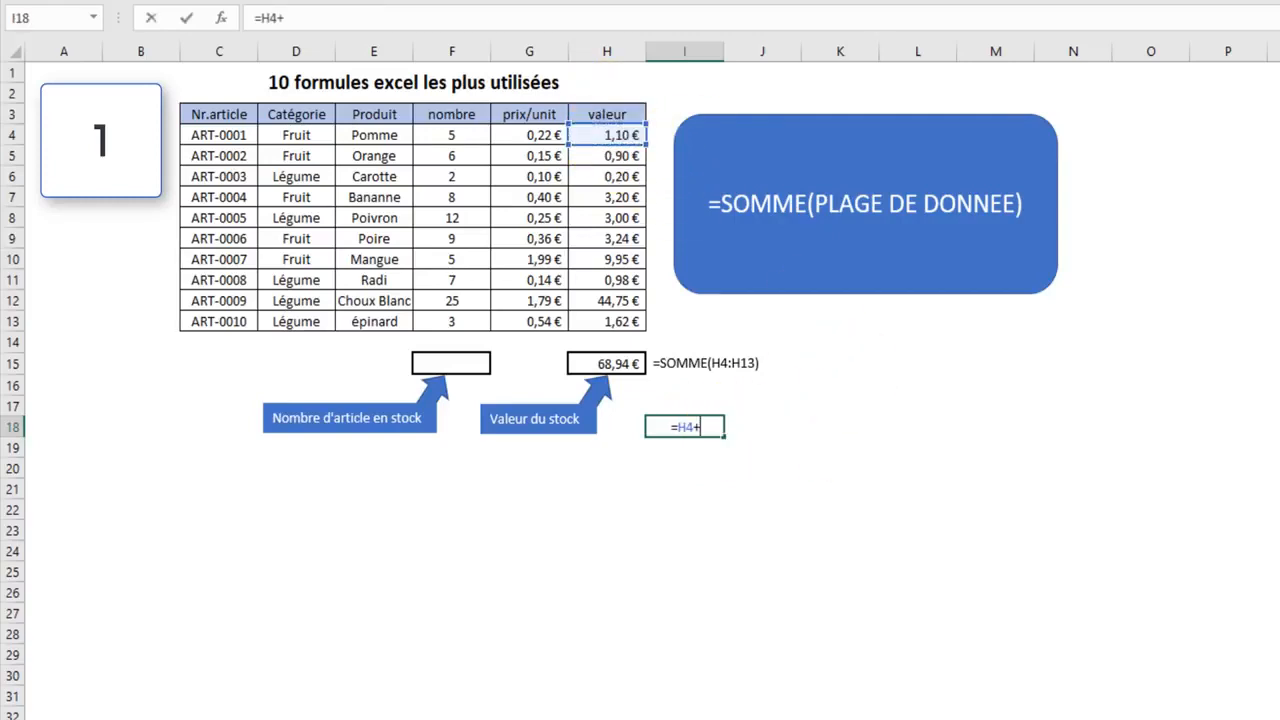
pyautogui.click(611, 155)
pyautogui.write('+')
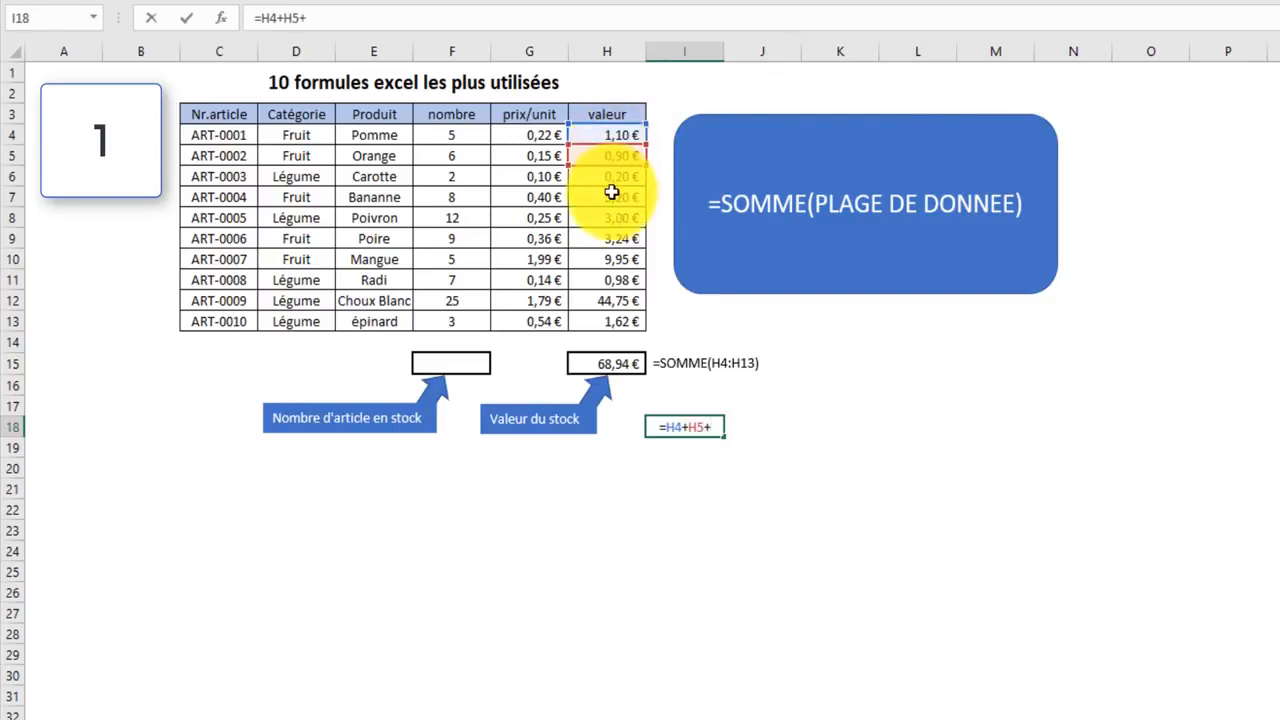
pyautogui.click(608, 180)
pyautogui.write('+')
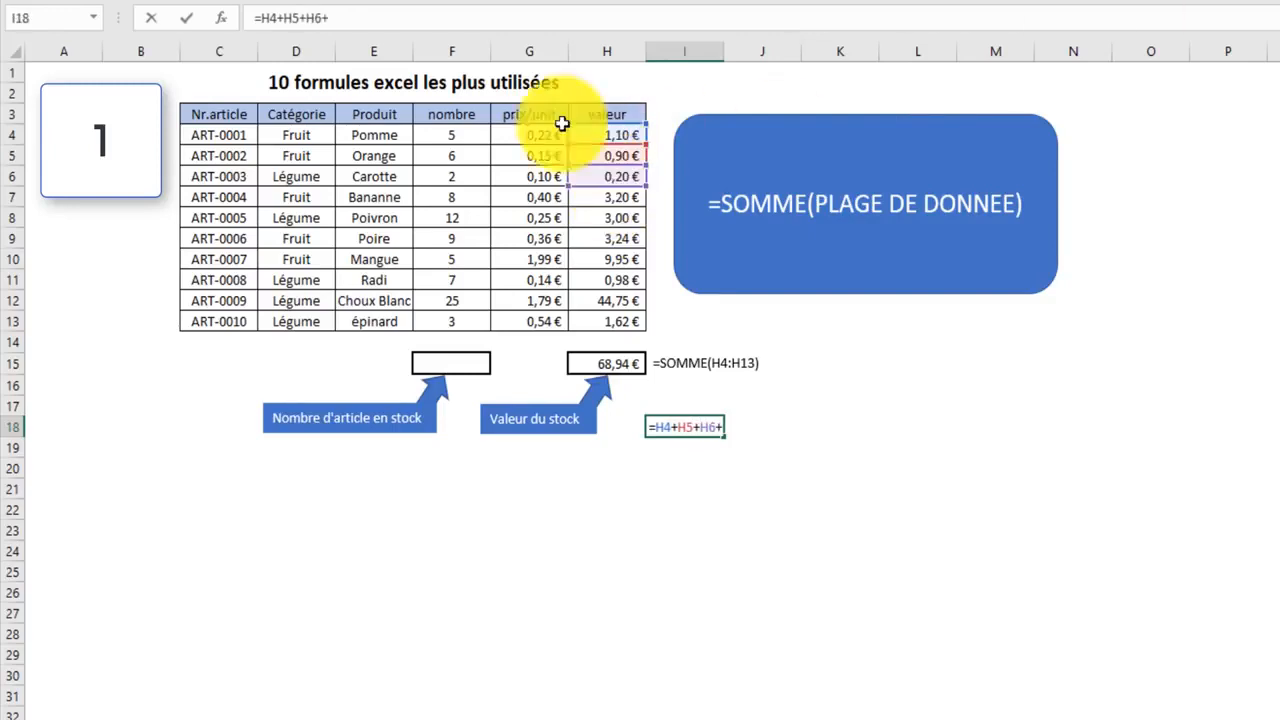
pyautogui.click(590, 196)
pyautogui.write('+')
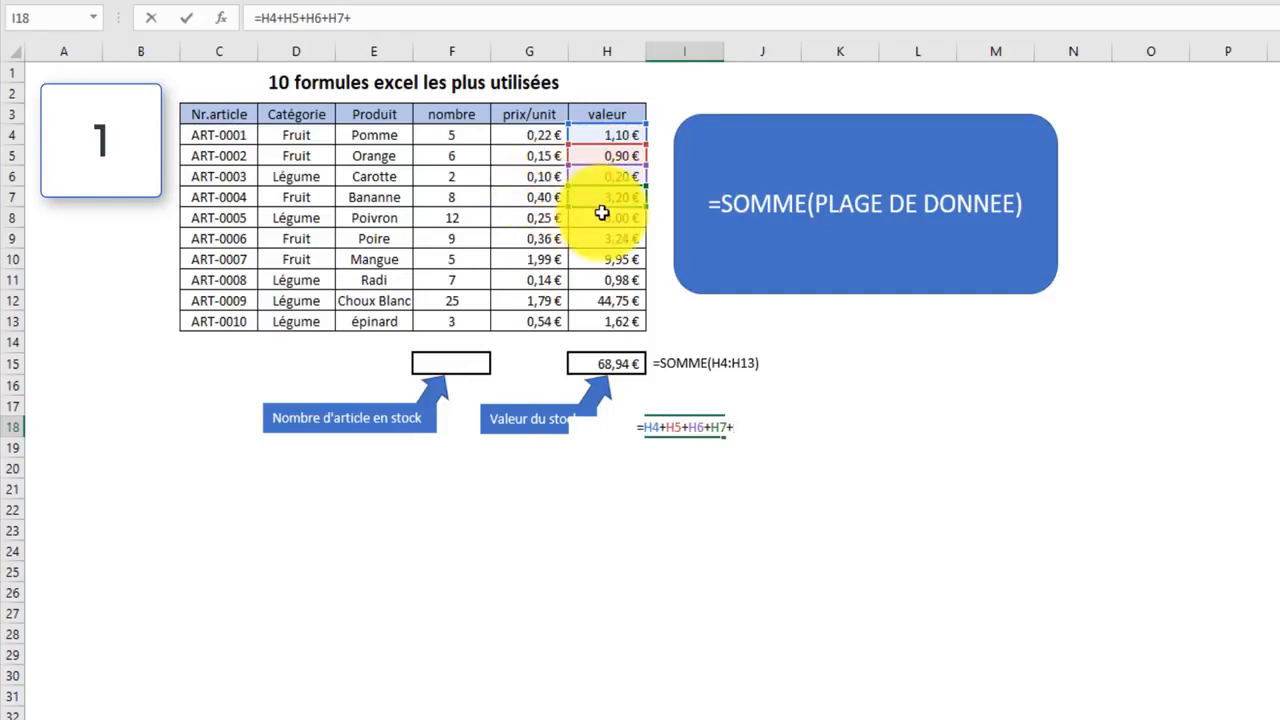
pyautogui.click(596, 216)
pyautogui.write('+')
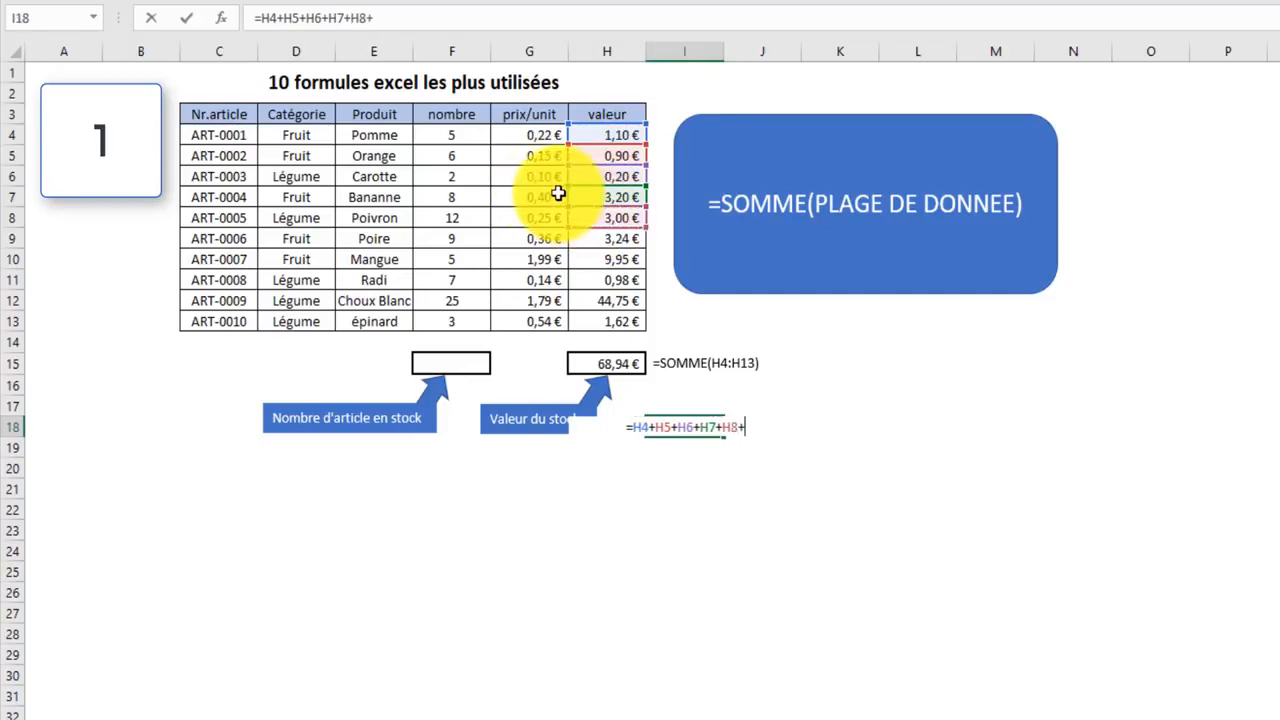
pyautogui.click(590, 237)
pyautogui.write('+')
pyautogui.click(613, 262)
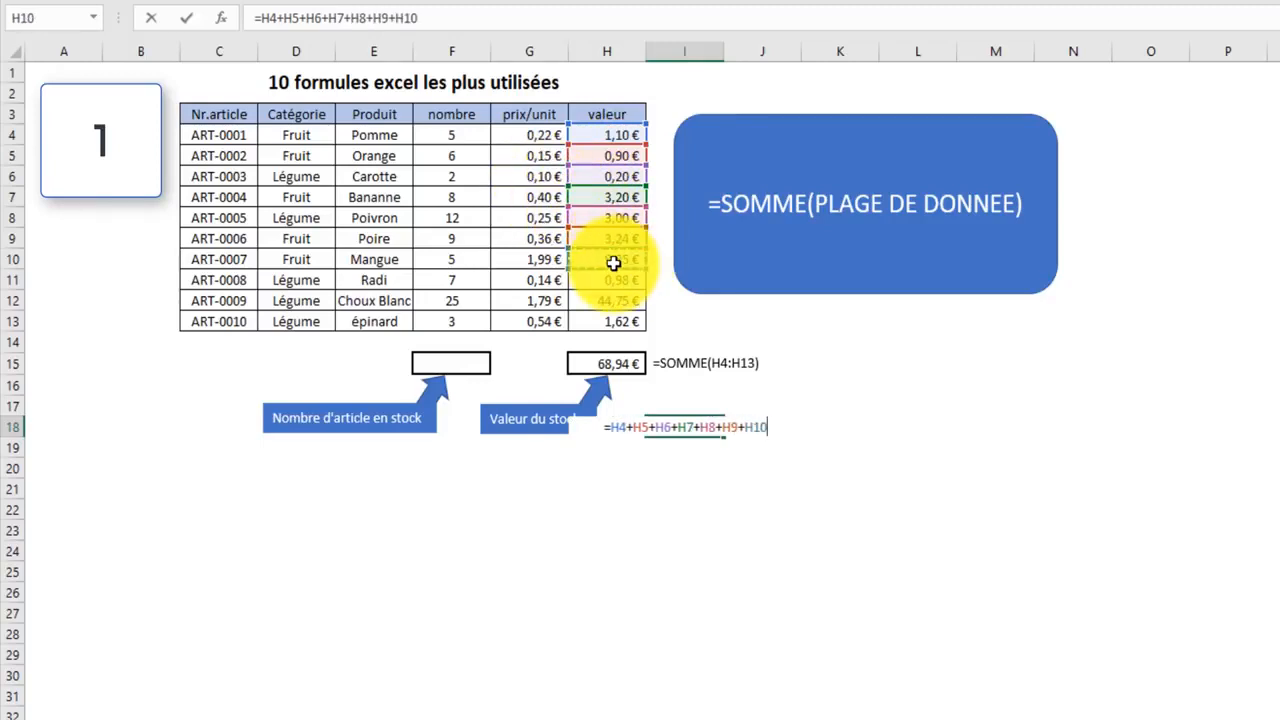
pyautogui.write('+')
pyautogui.click(610, 282)
pyautogui.write('+')
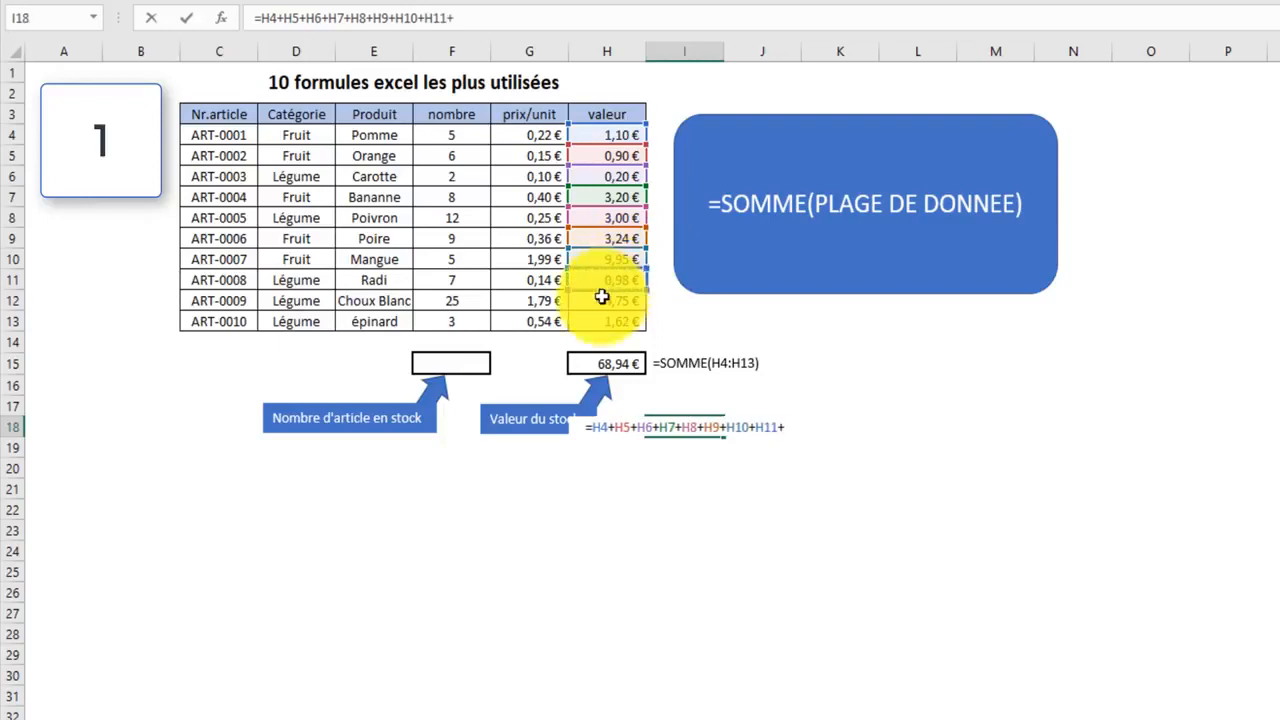
pyautogui.click(588, 302)
pyautogui.write('+')
pyautogui.click(634, 320)
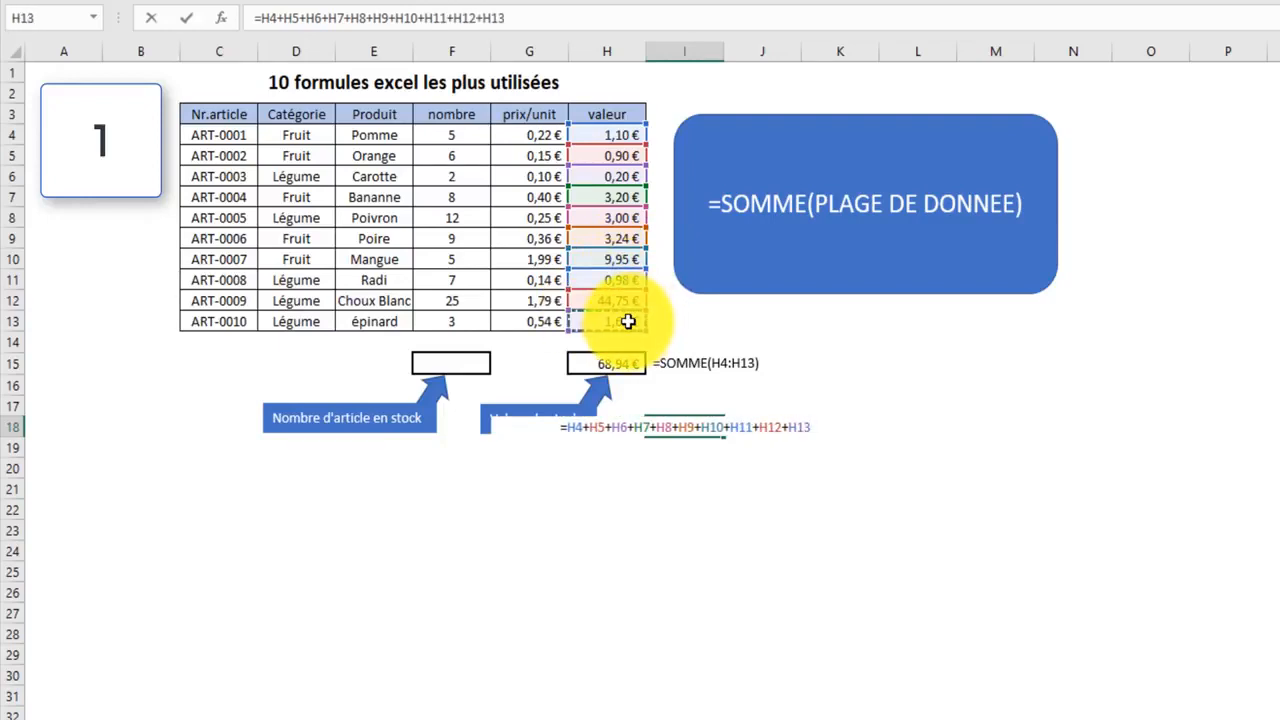
pyautogui.write(')')
pyautogui.press('Return')
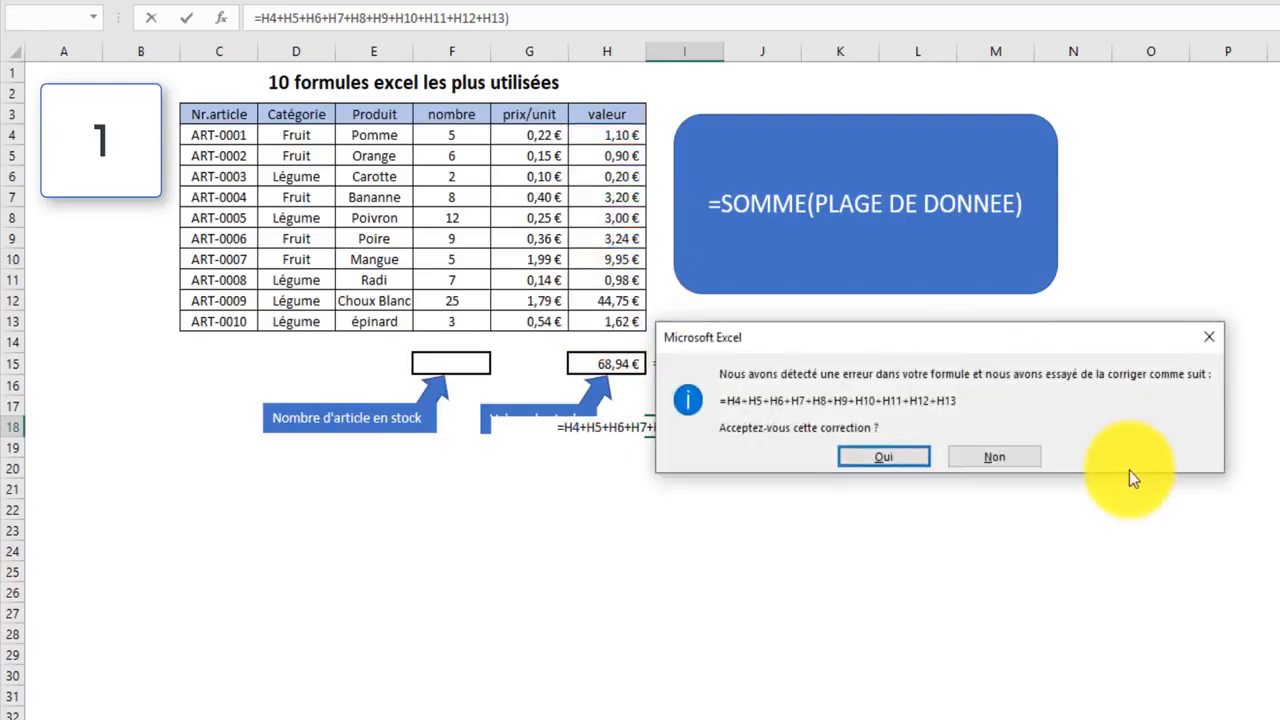
pyautogui.click(900, 455)
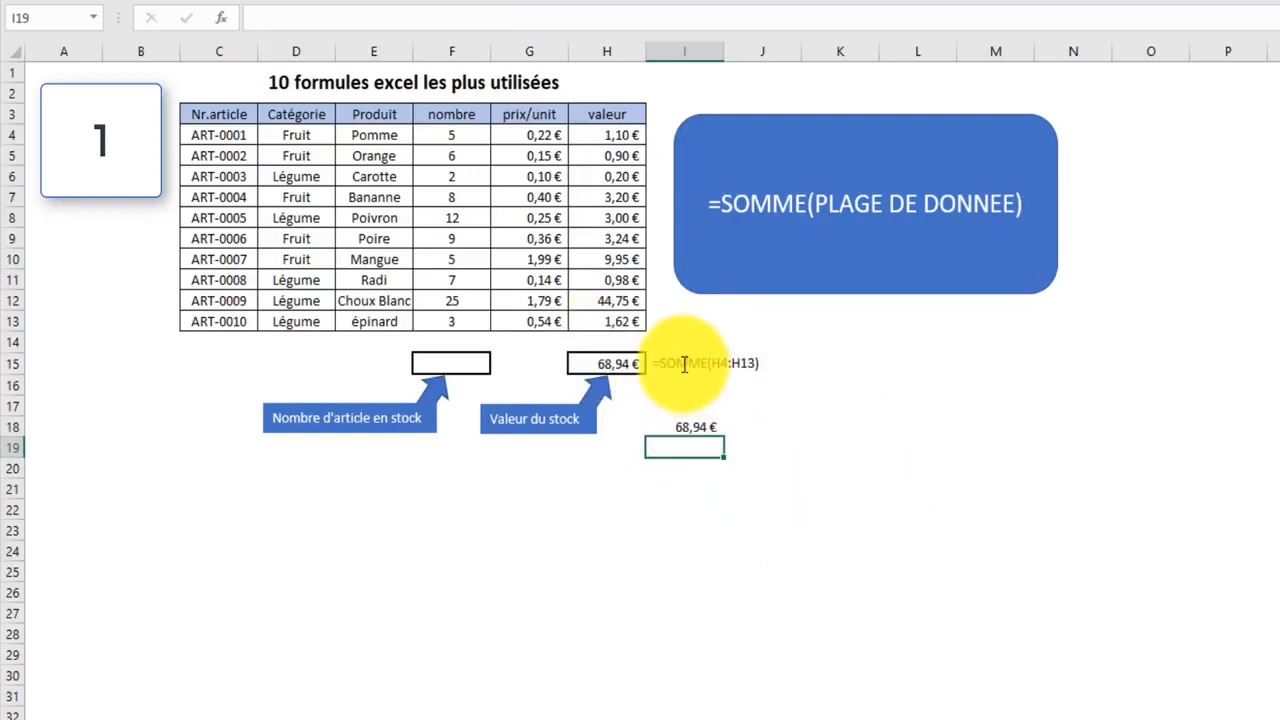
pyautogui.click(745, 363)
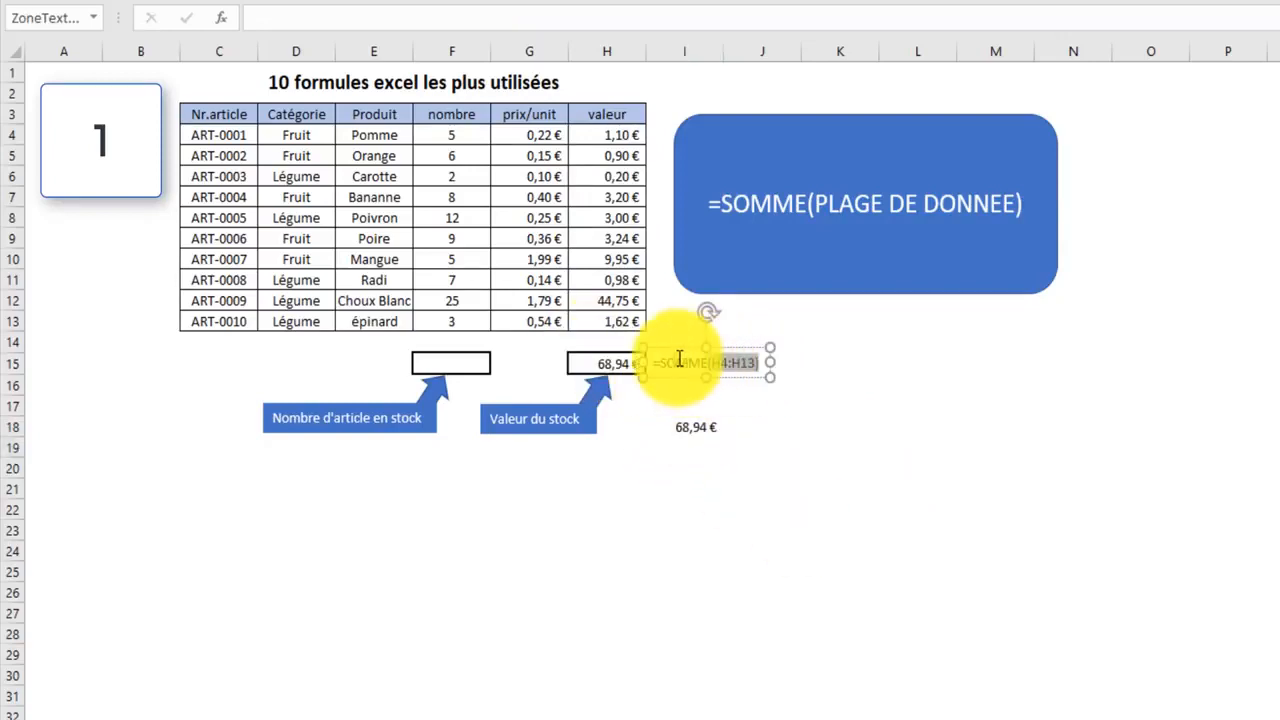
pyautogui.click(714, 418)
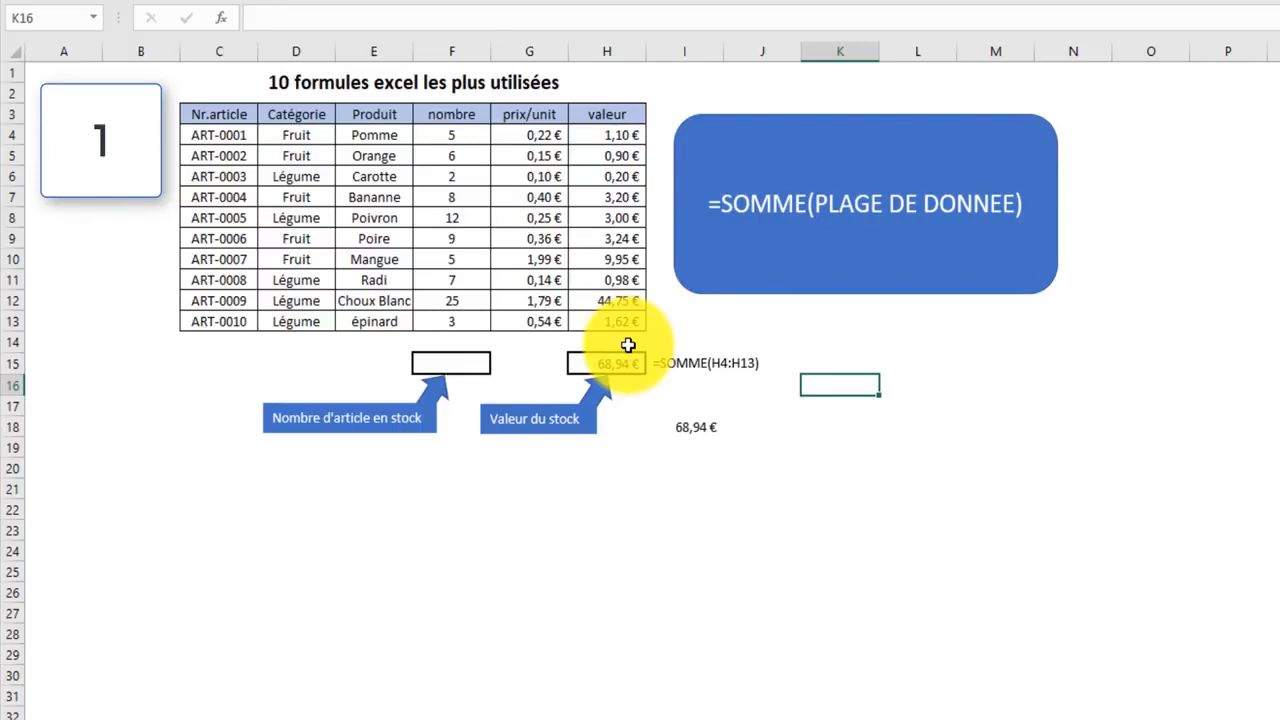
# Step: Calculate the number of articles in stock in F15 with SOMME over the quantities in F4:F13
pyautogui.click(455, 362)
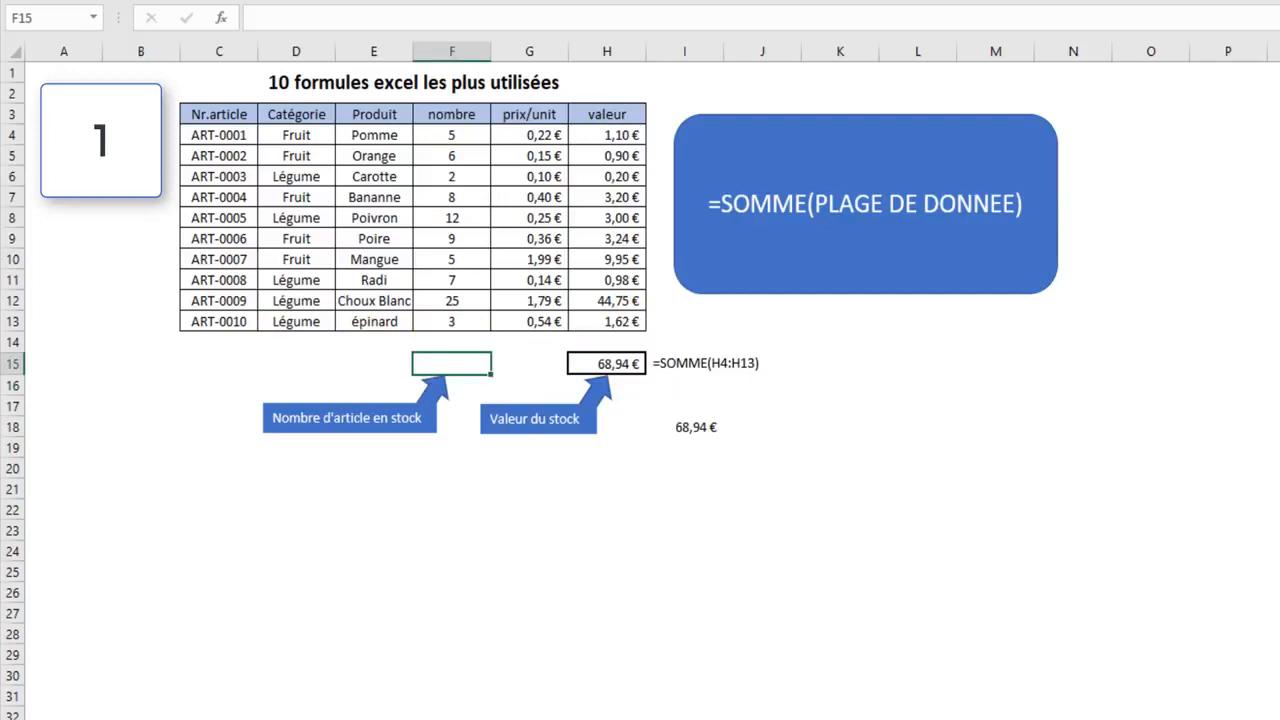
pyautogui.write('=somm')
pyautogui.press('Tab')
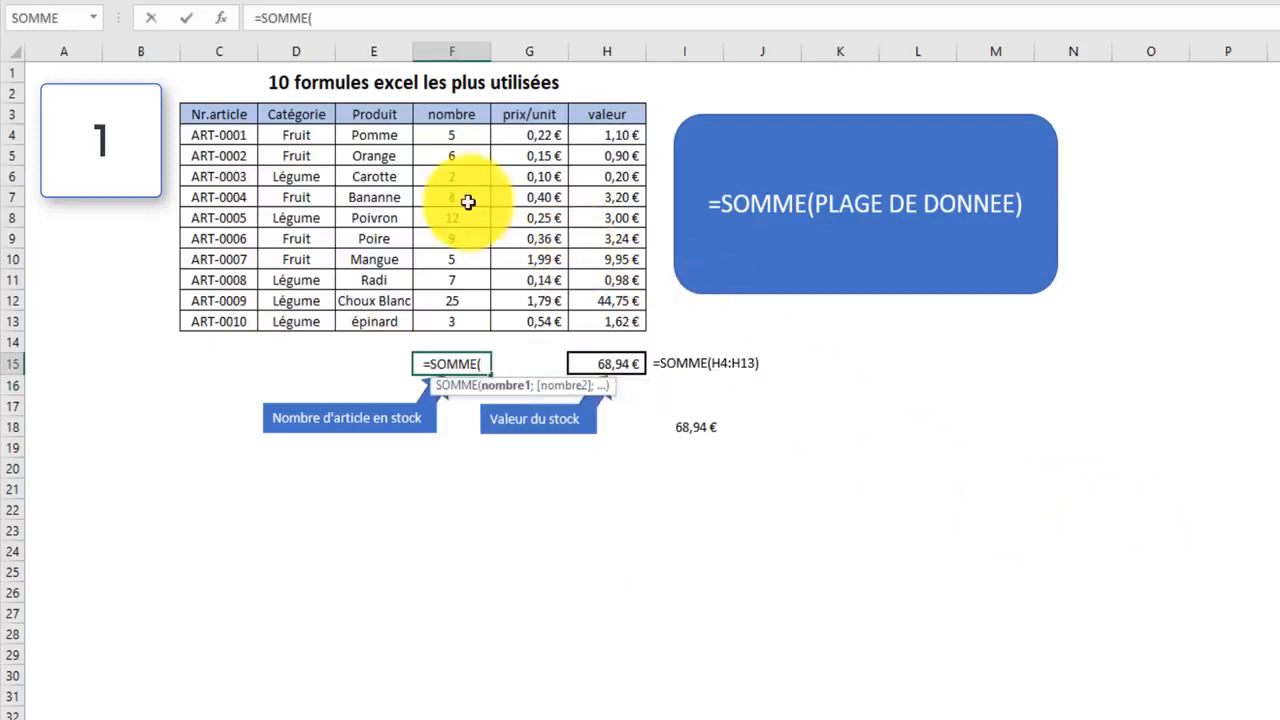
pyautogui.moveTo(451, 135); pyautogui.dragTo(420, 317)
pyautogui.press('Return')
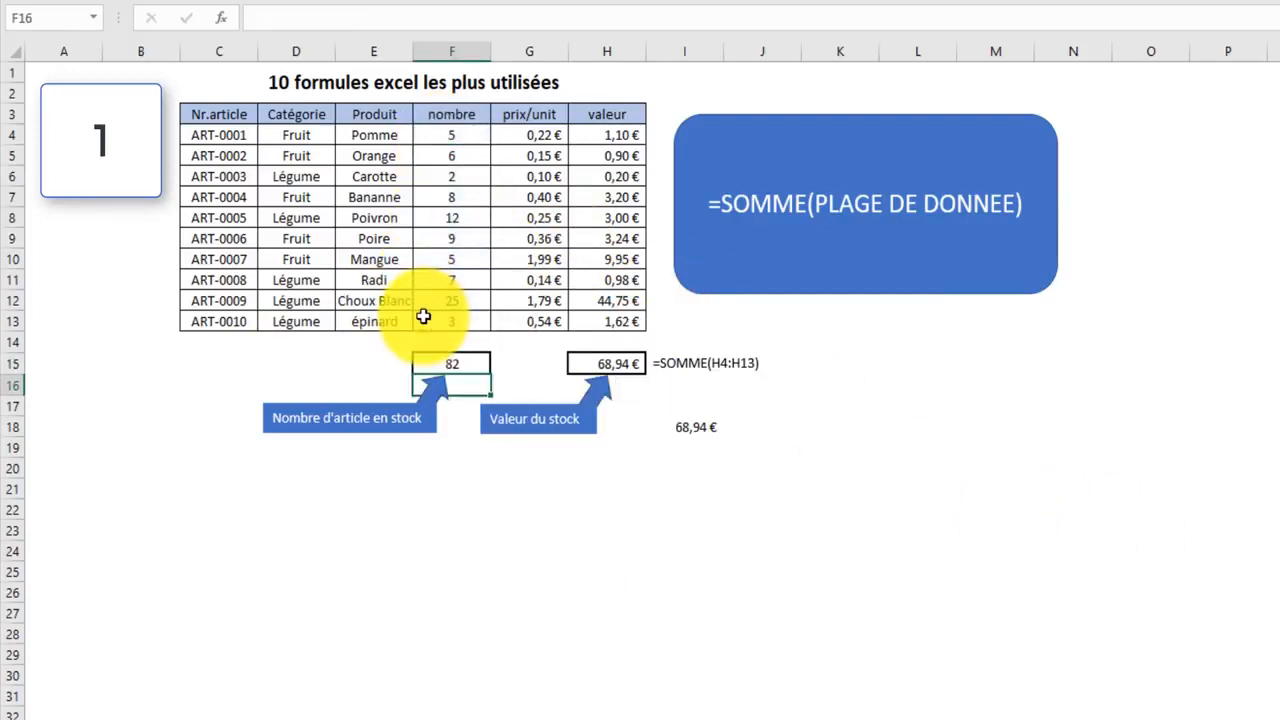
# Step: Enter a SOMME formula in C15 over the article-number column range C4:C14
pyautogui.click(218, 346)
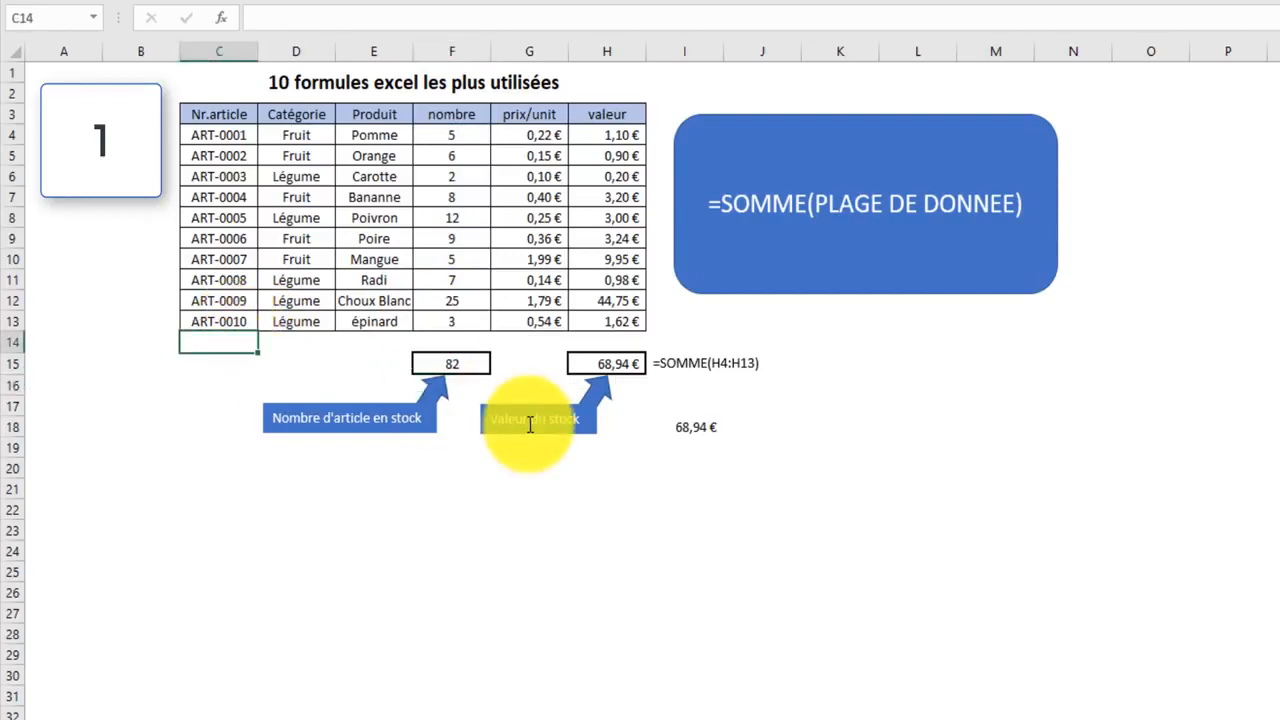
pyautogui.press('Down')
pyautogui.write('=somm')
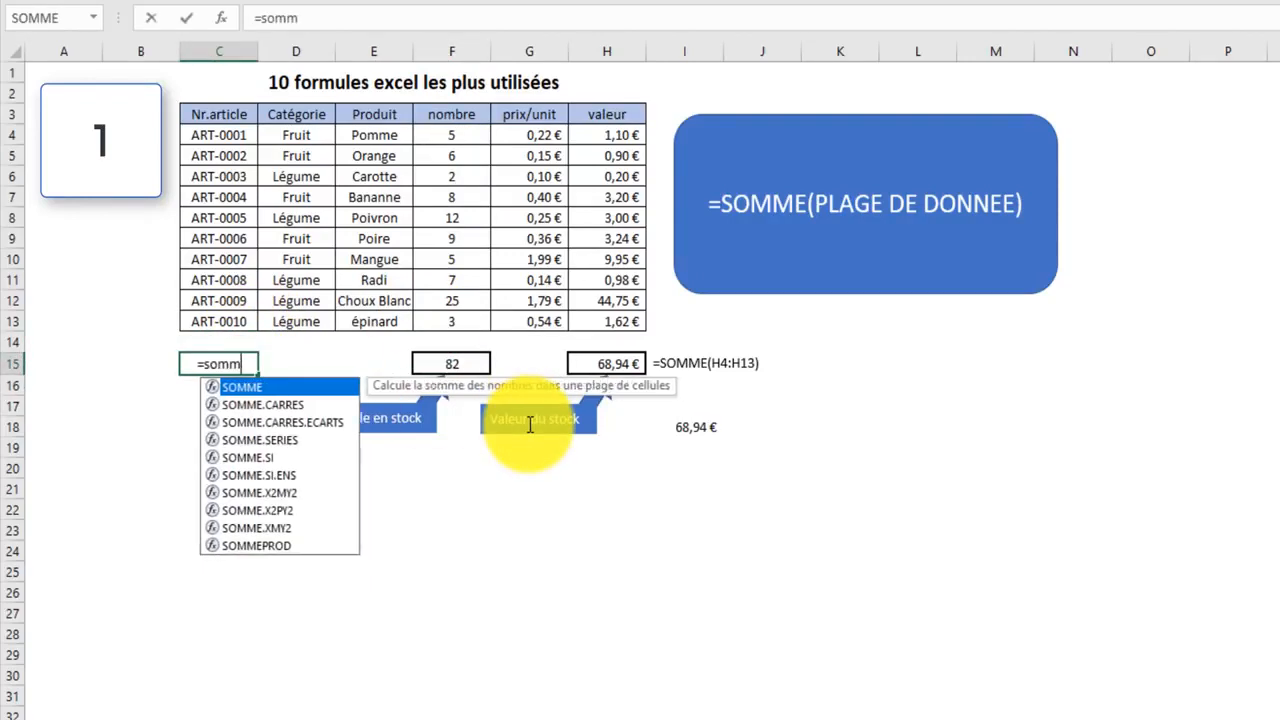
pyautogui.press('Tab')
pyautogui.moveTo(230, 134); pyautogui.dragTo(194, 329)
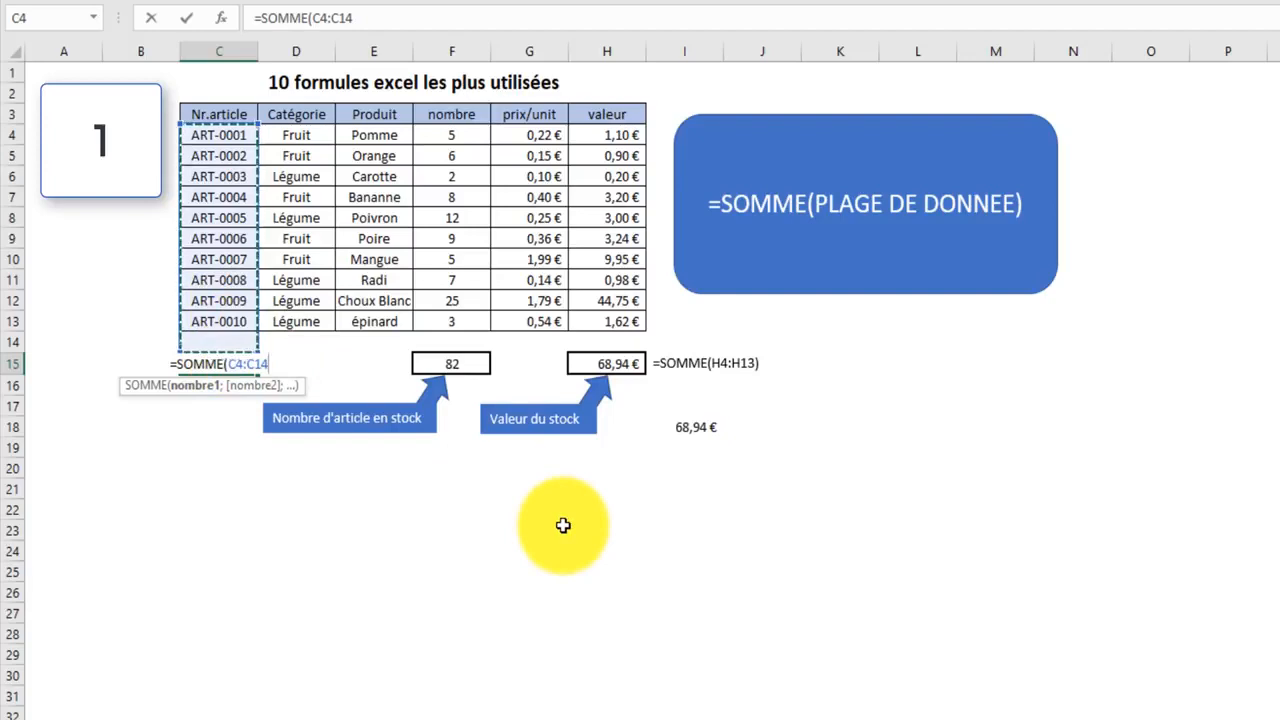
pyautogui.press('Return')
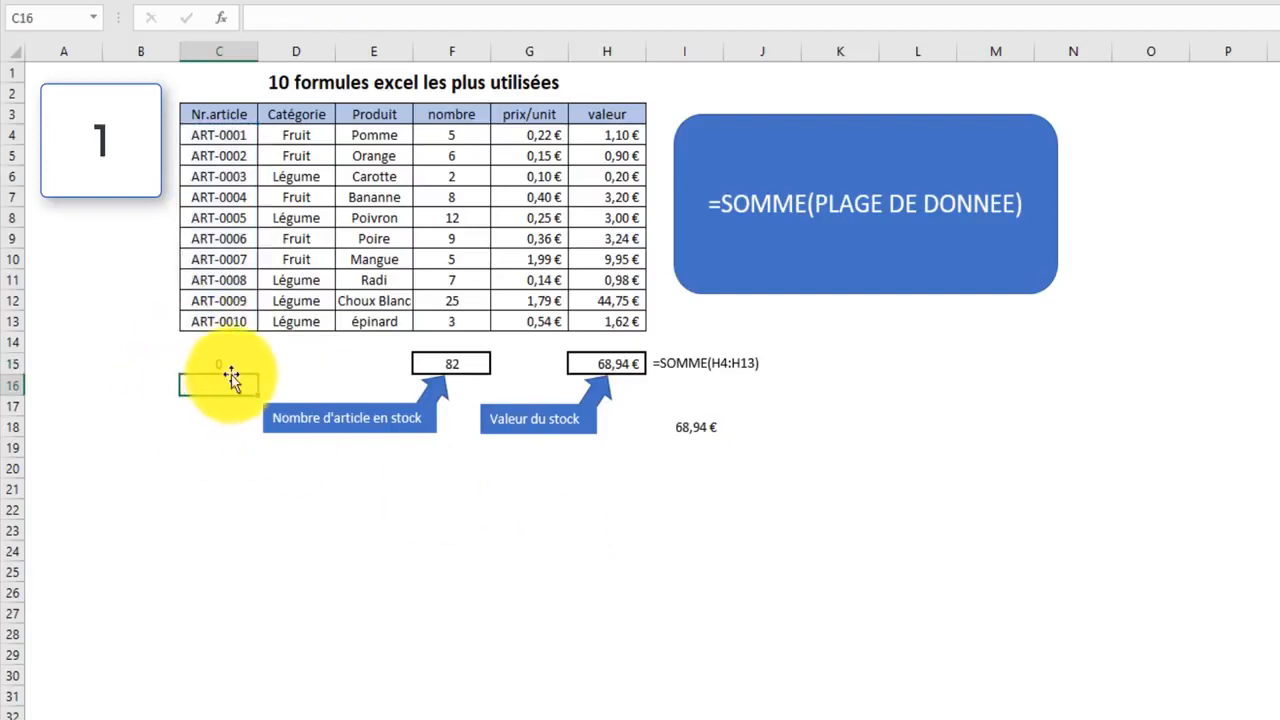
# Step: Enter the number 5 in C14, directly below the article numbers
pyautogui.moveTo(236, 135); pyautogui.dragTo(214, 314)
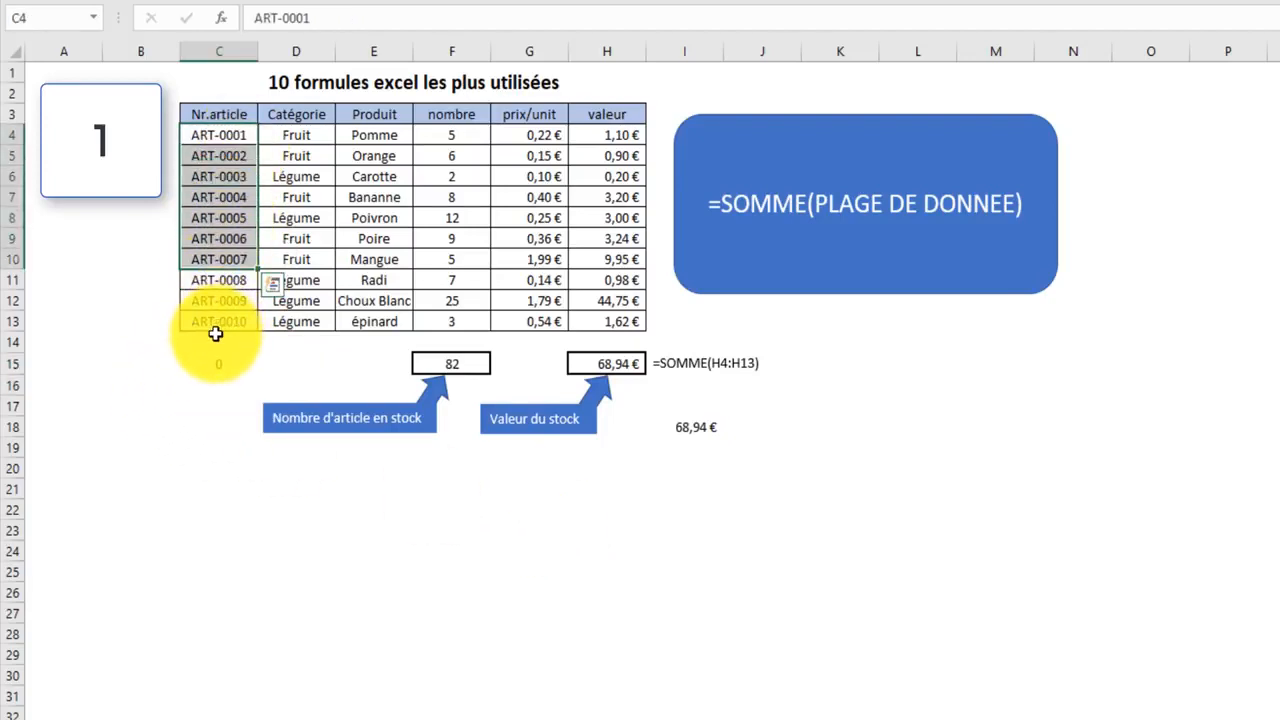
pyautogui.click(216, 338)
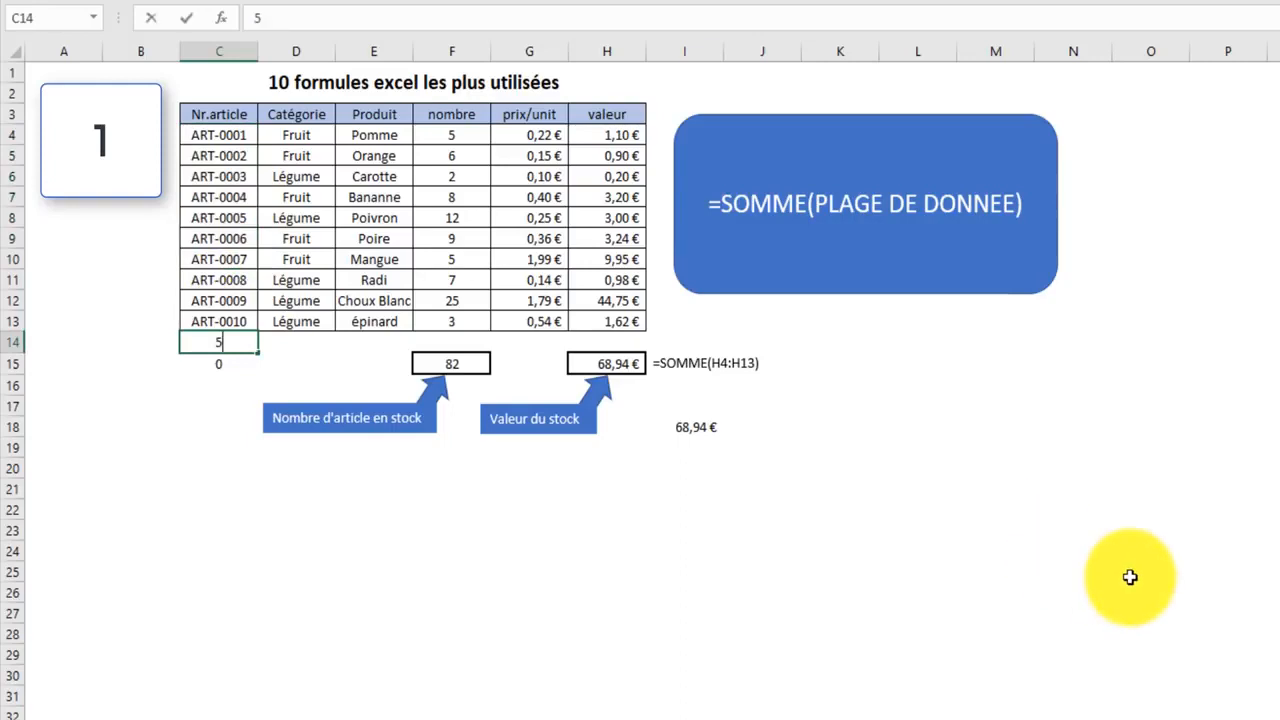
pyautogui.press('Return')
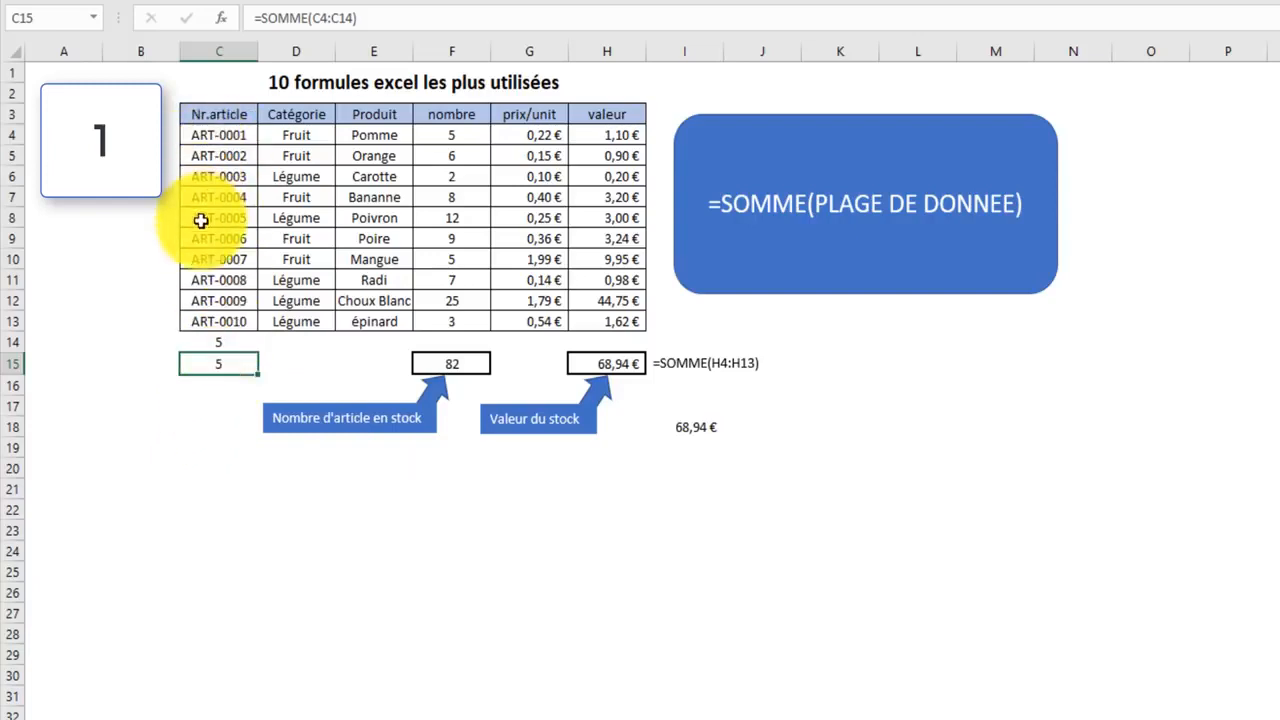
pyautogui.click(238, 340)
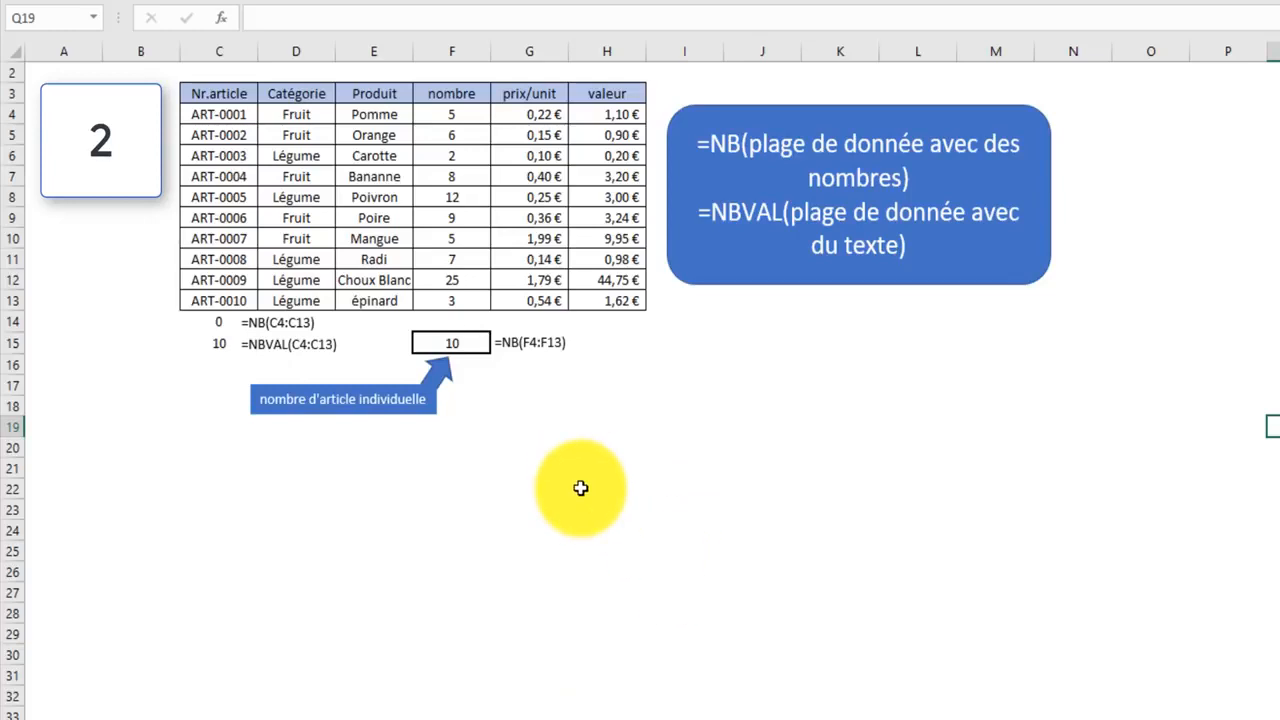
# Step: Count the individual articles in F15 with an NB formula over the quantities in F4:F13
pyautogui.click(468, 345)
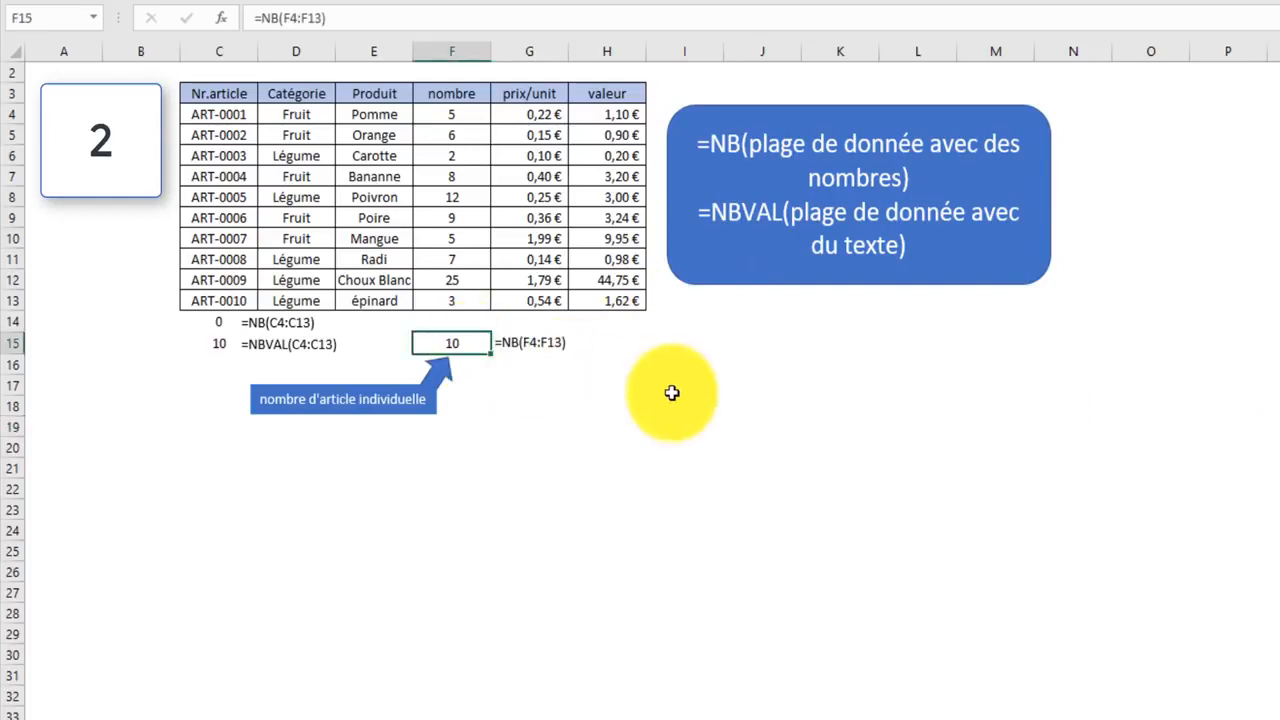
pyautogui.press('Delete')
pyautogui.write('=')
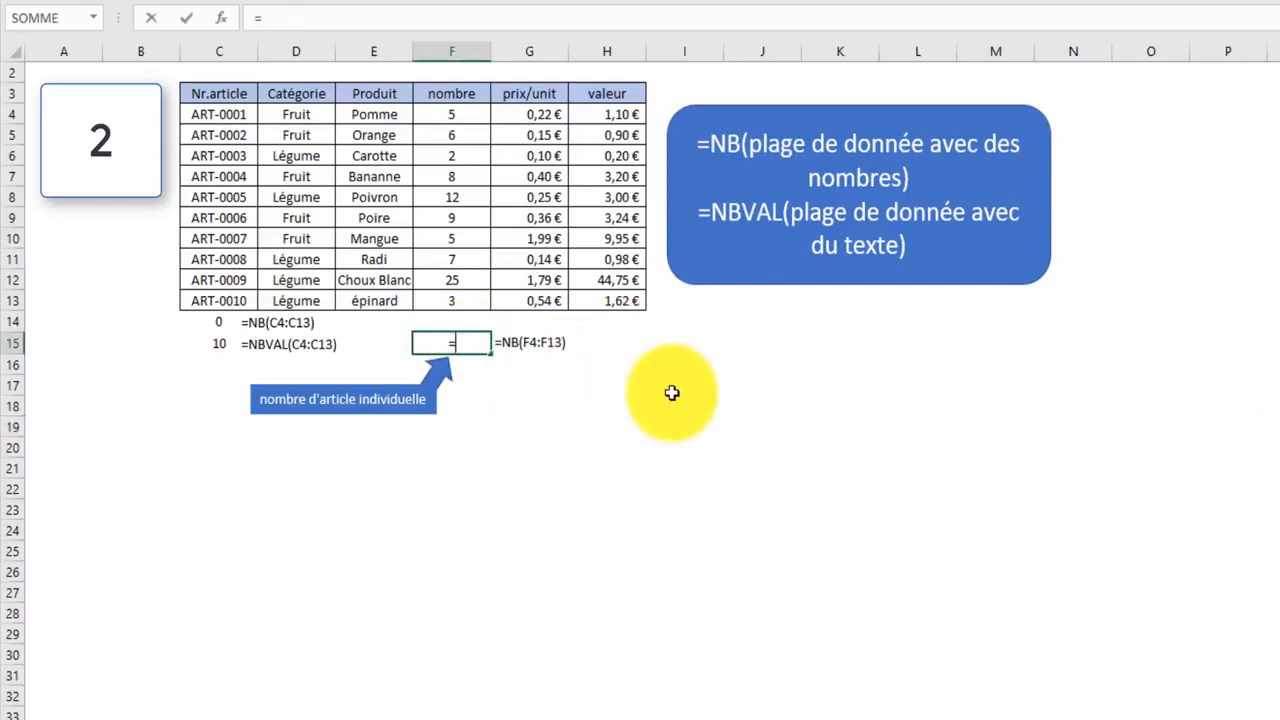
pyautogui.write('nb')
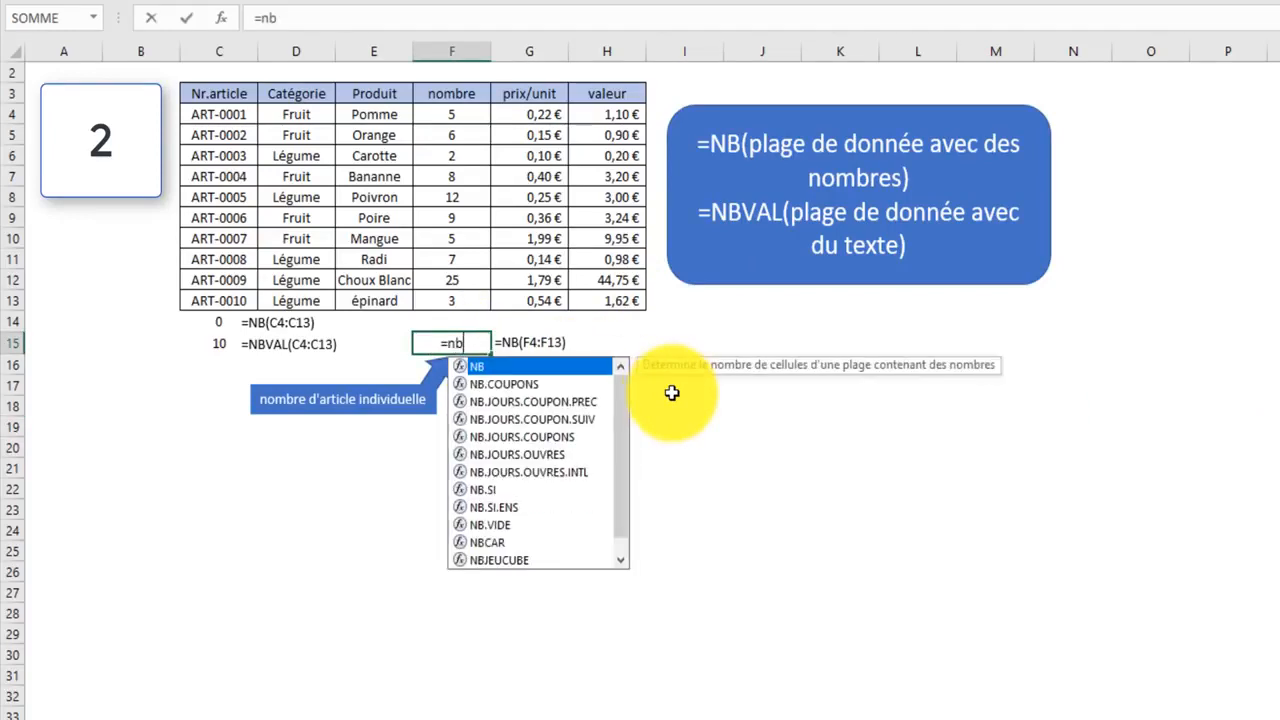
pyautogui.write('(')
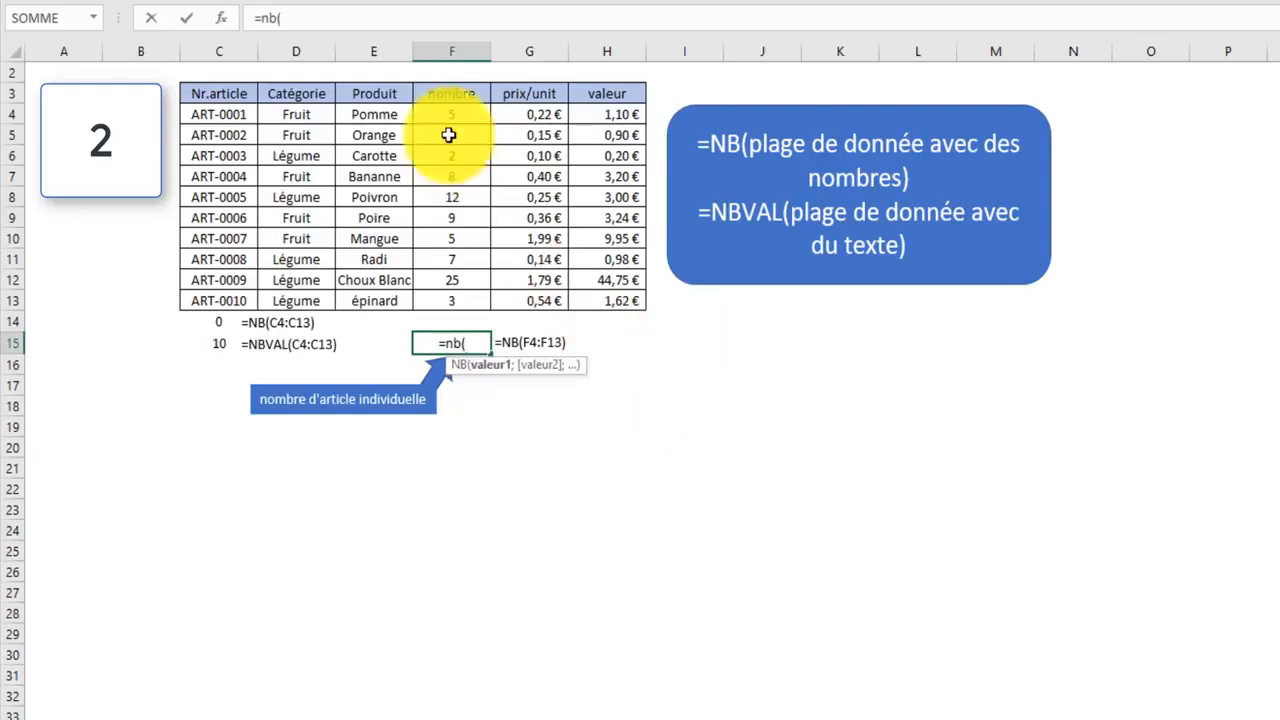
pyautogui.moveTo(463, 115); pyautogui.dragTo(509, 296)
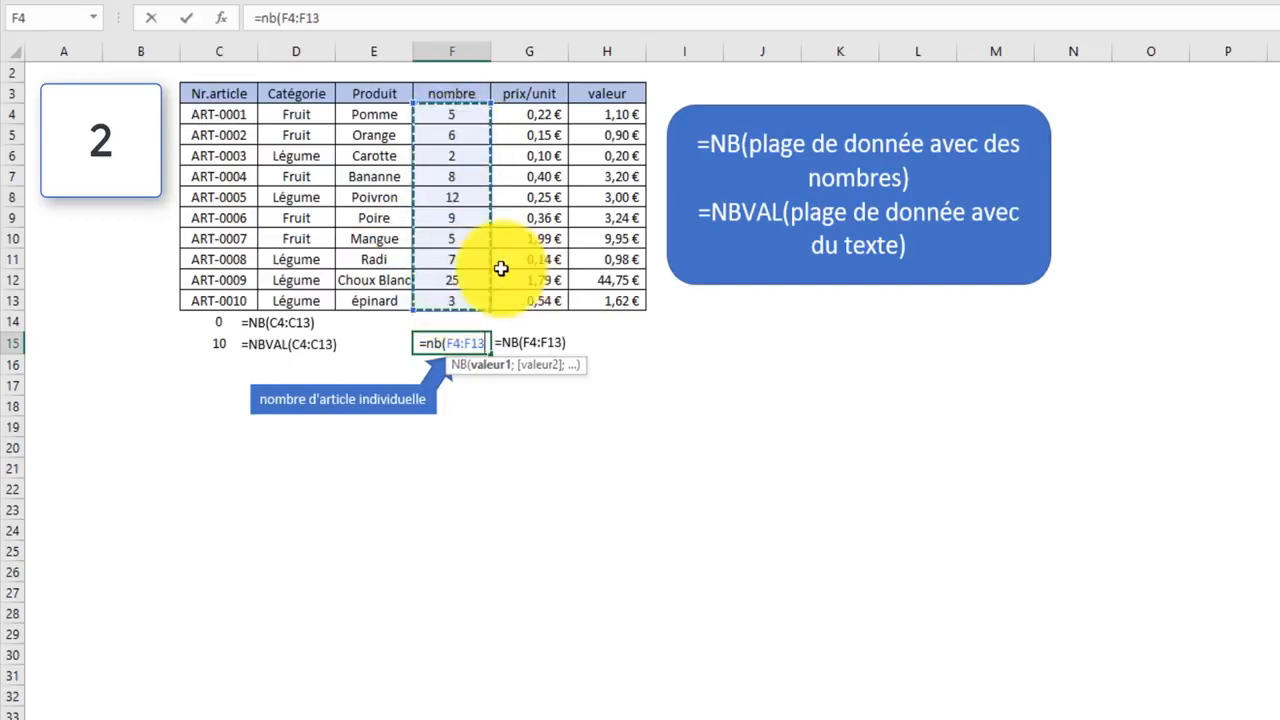
pyautogui.write(')')
pyautogui.press('Return')
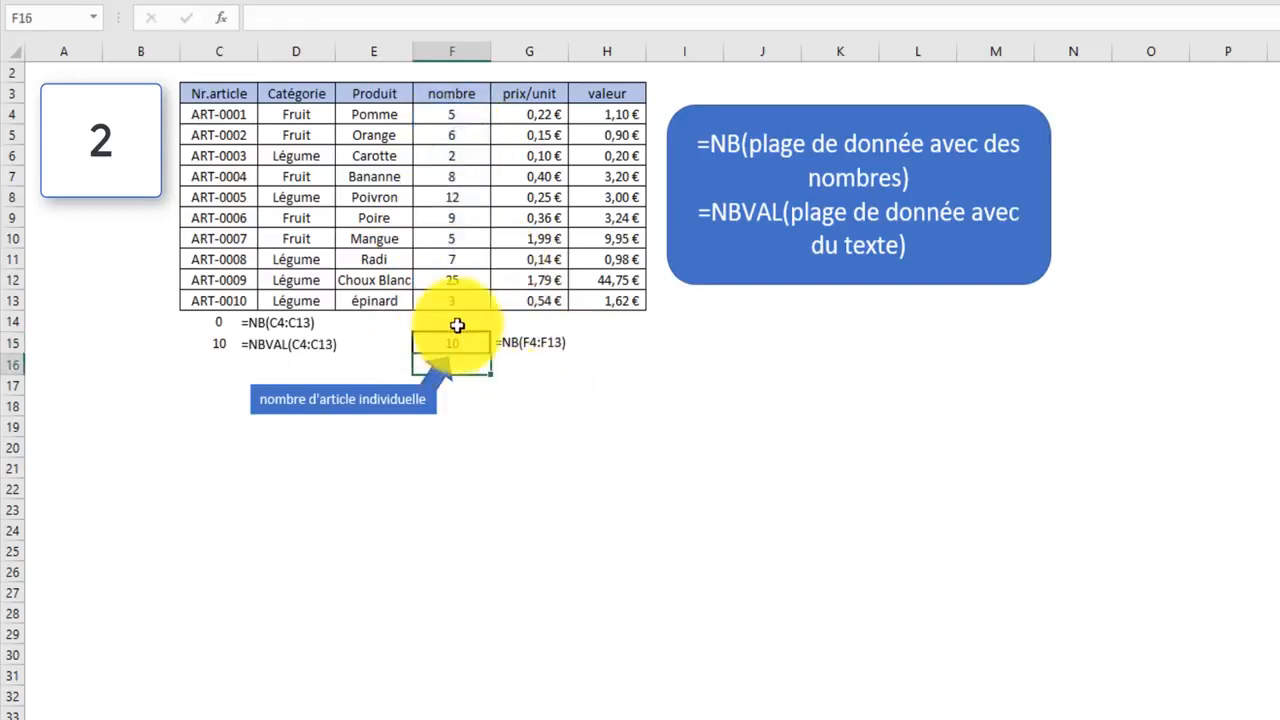
# Step: Enter an NB formula in C14 over the article numbers in C4:C13
pyautogui.click(168, 350)
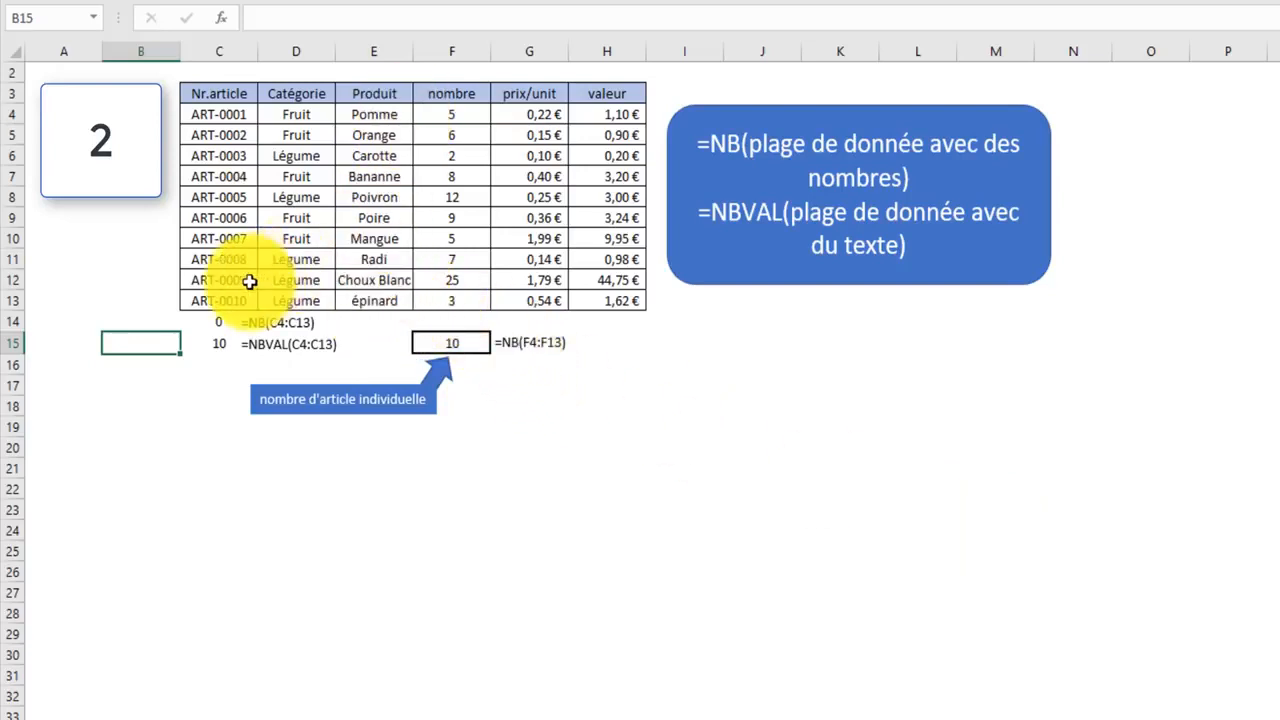
pyautogui.click(198, 318)
pyautogui.write('=nb(')
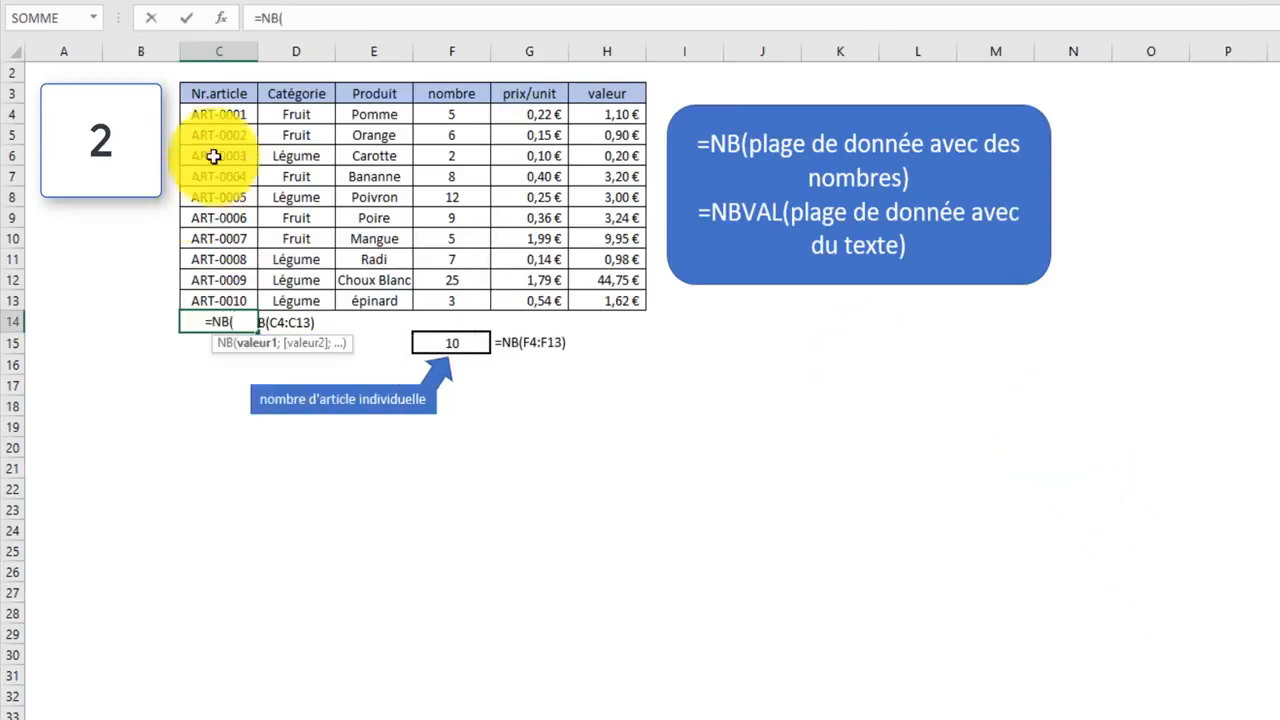
pyautogui.moveTo(205, 112); pyautogui.dragTo(192, 295)
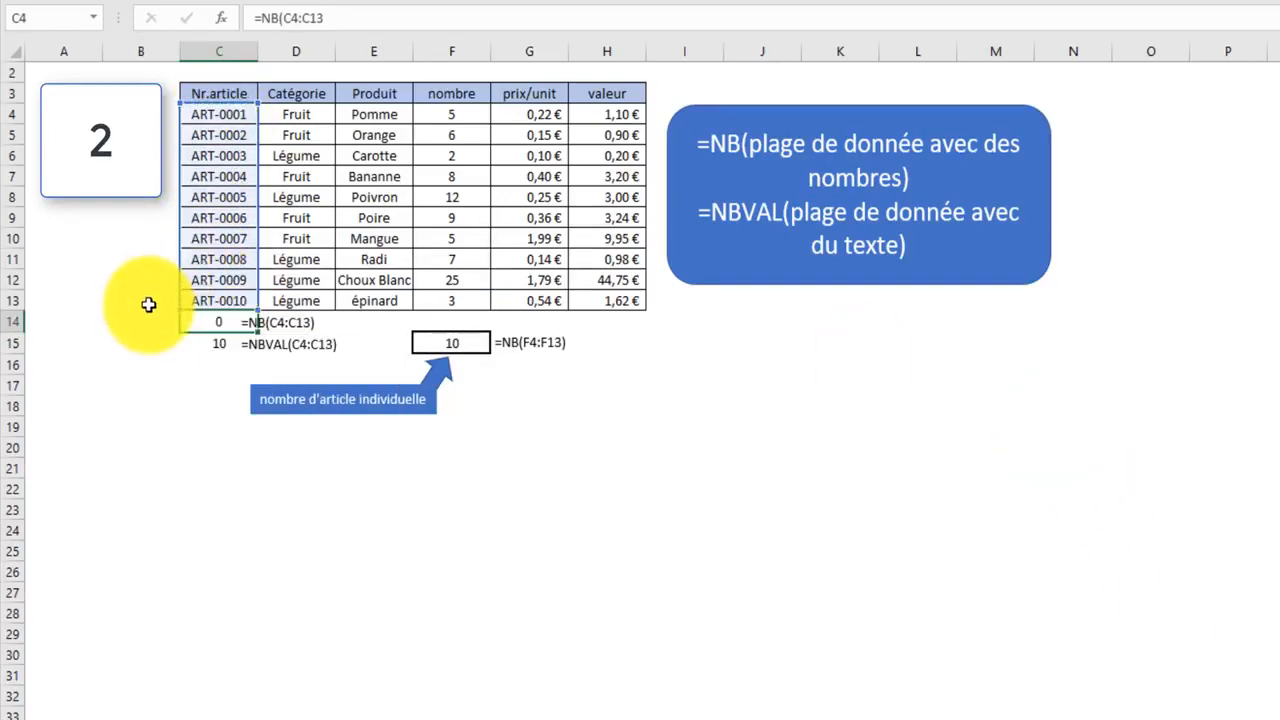
# Step: Count the text article numbers in C15 with an NBVAL formula over C4:C13
pyautogui.click(190, 350)
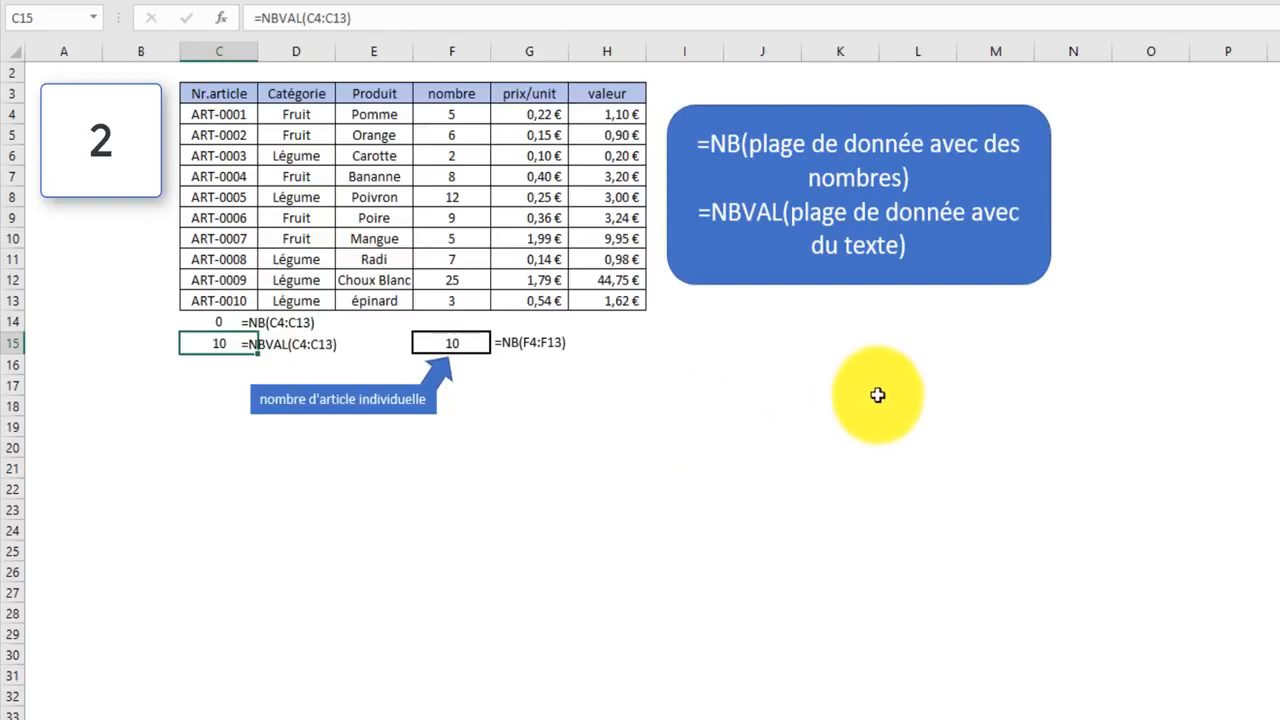
pyautogui.write('=nbval')
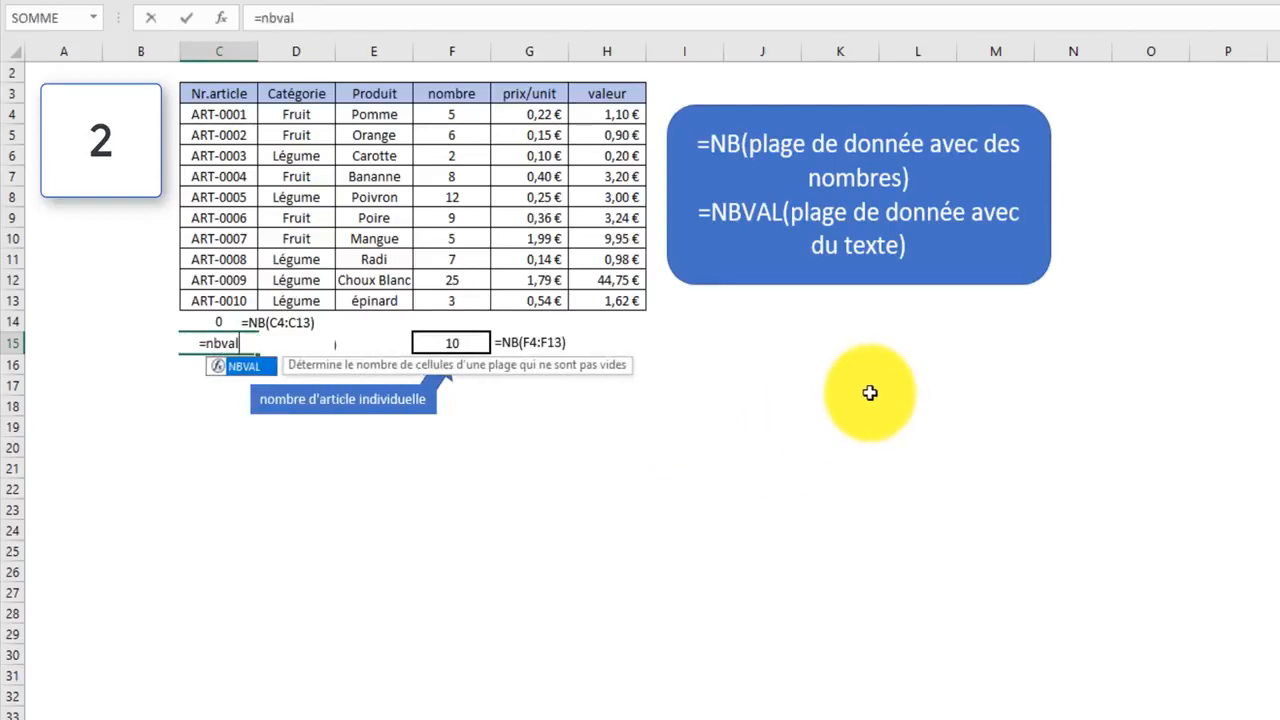
pyautogui.press('Tab')
pyautogui.moveTo(221, 115); pyautogui.dragTo(212, 291)
pyautogui.write(')')
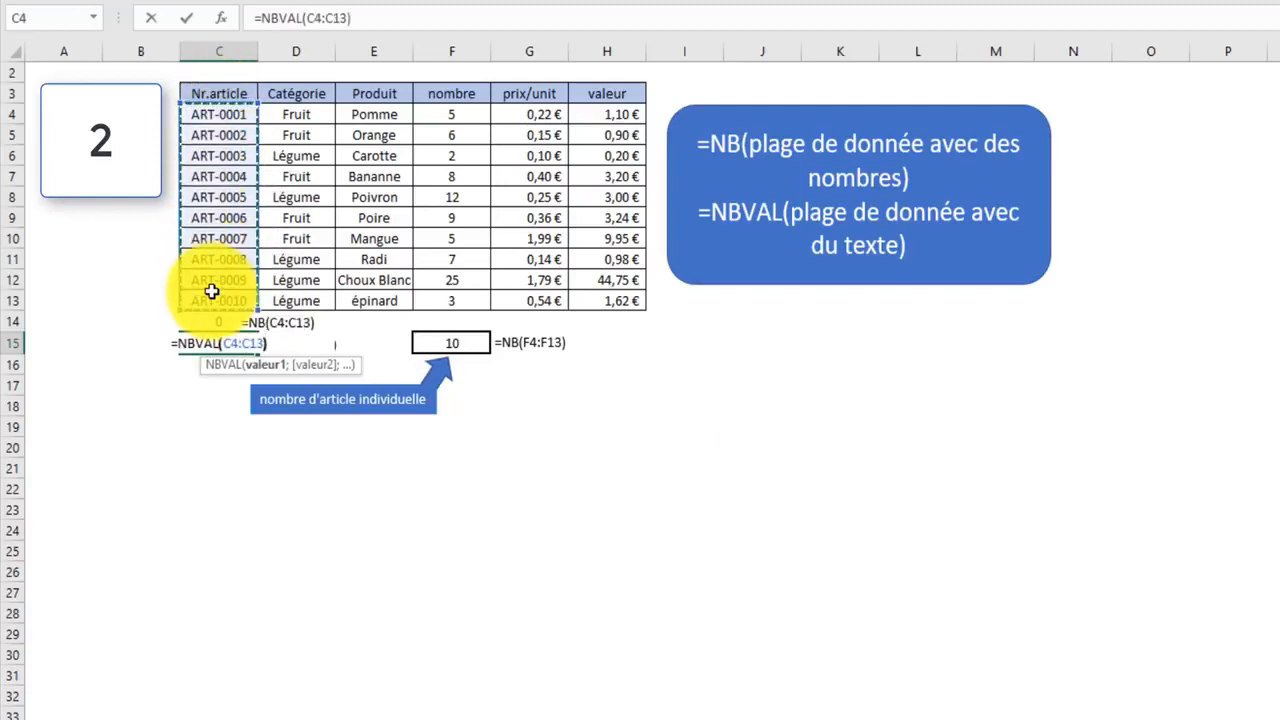
pyautogui.press('Return')
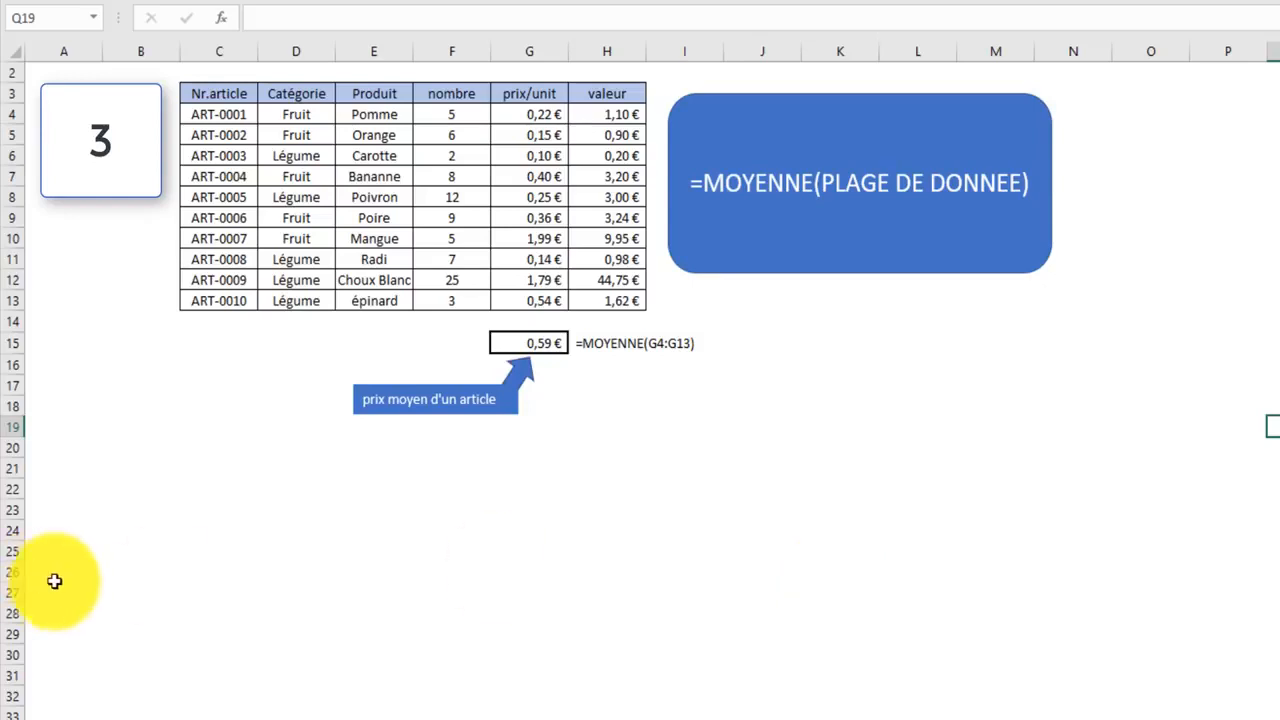
# Step: Clear G15 and calculate the average article price there with MOYENNE over the unit prices in G4:G13
pyautogui.click(529, 344)
pyautogui.press('Delete')
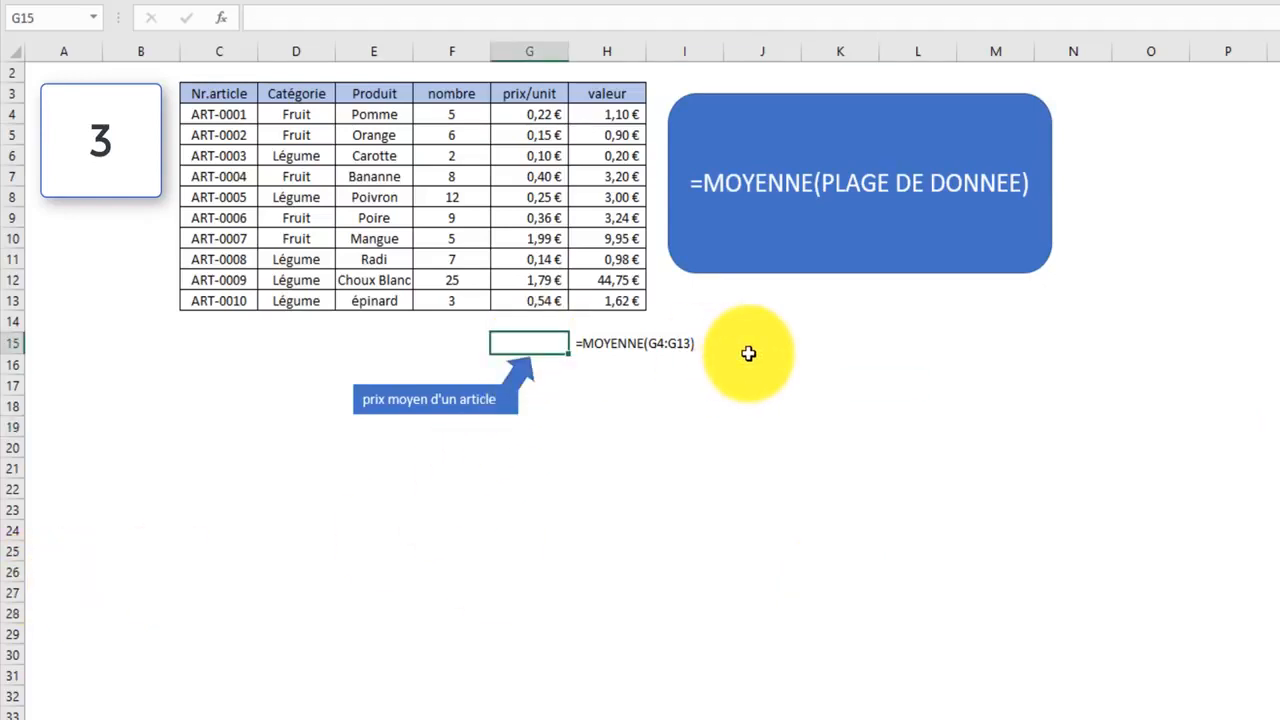
pyautogui.click(716, 488)
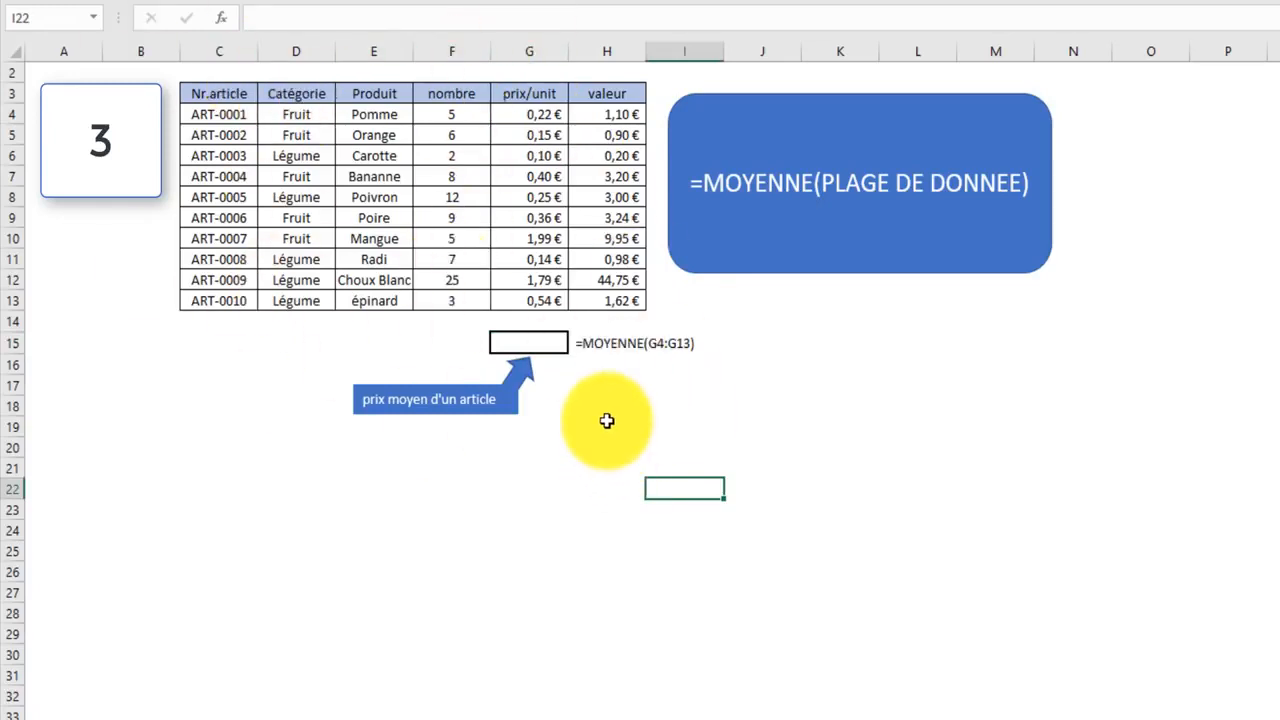
pyautogui.write('=')
pyautogui.press('Escape')
pyautogui.click(508, 342)
pyautogui.write('=MOYENNE(')
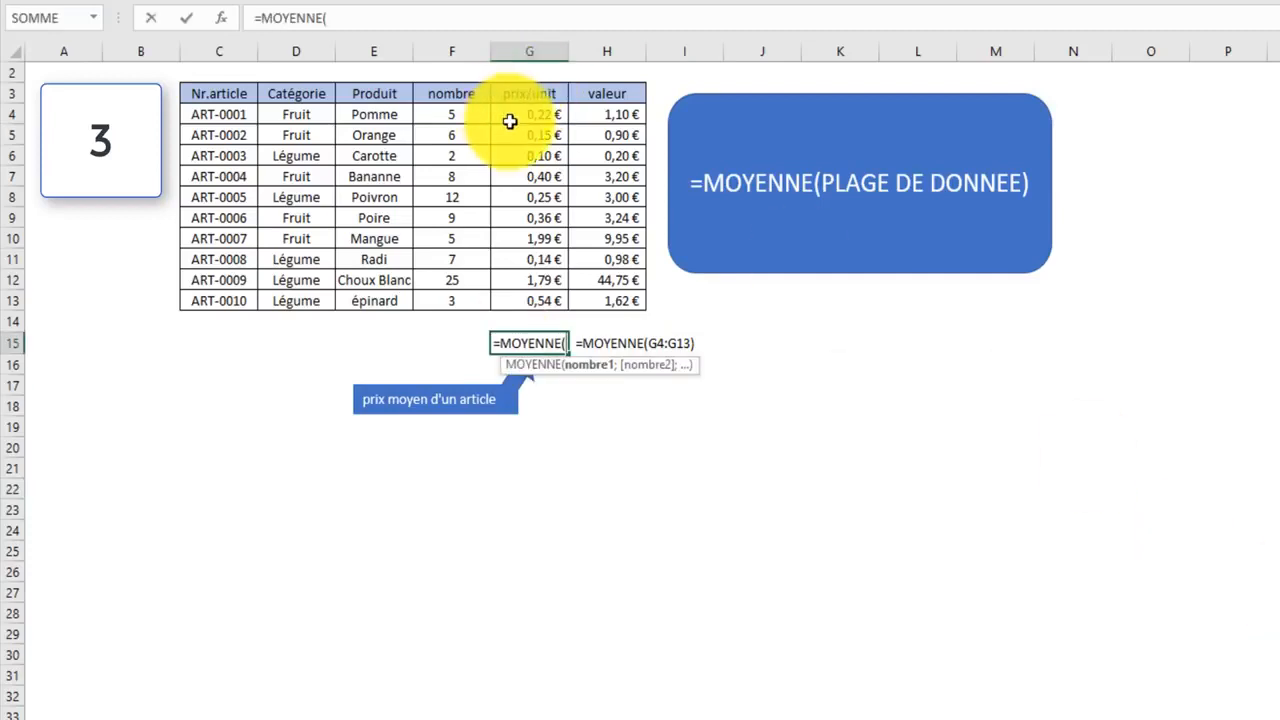
pyautogui.moveTo(510, 116); pyautogui.dragTo(556, 292)
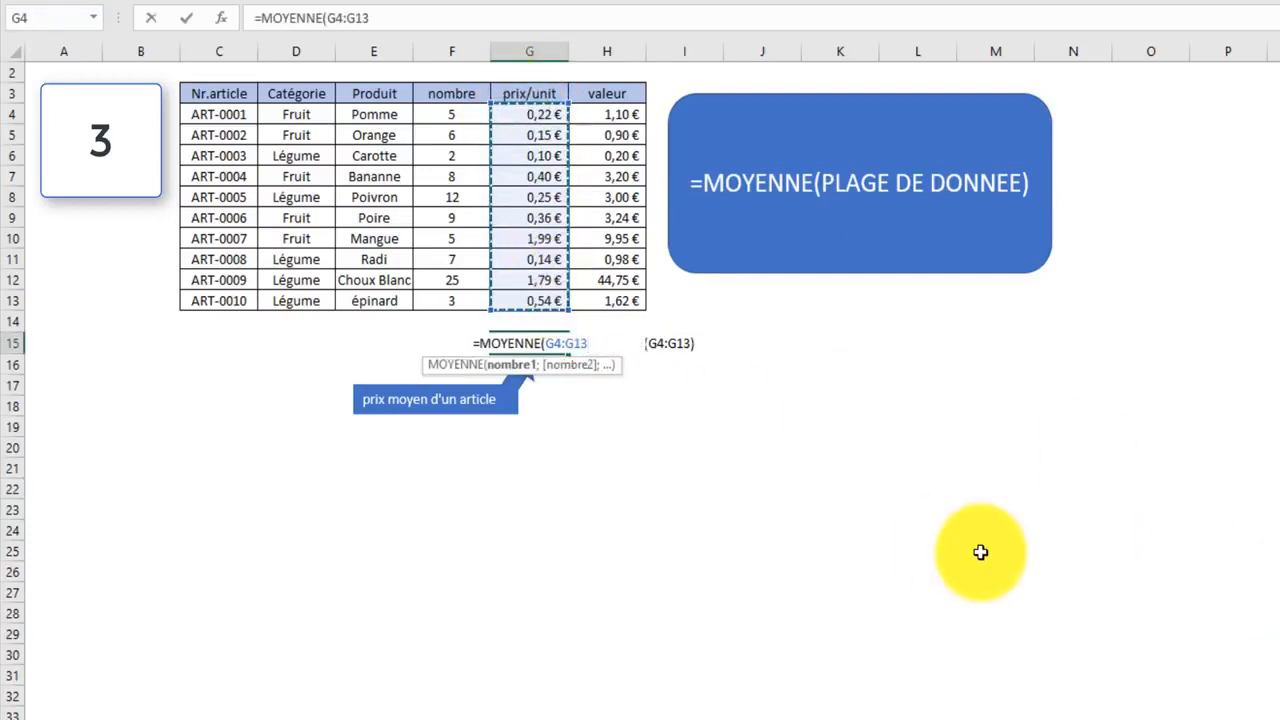
pyautogui.press('Return')
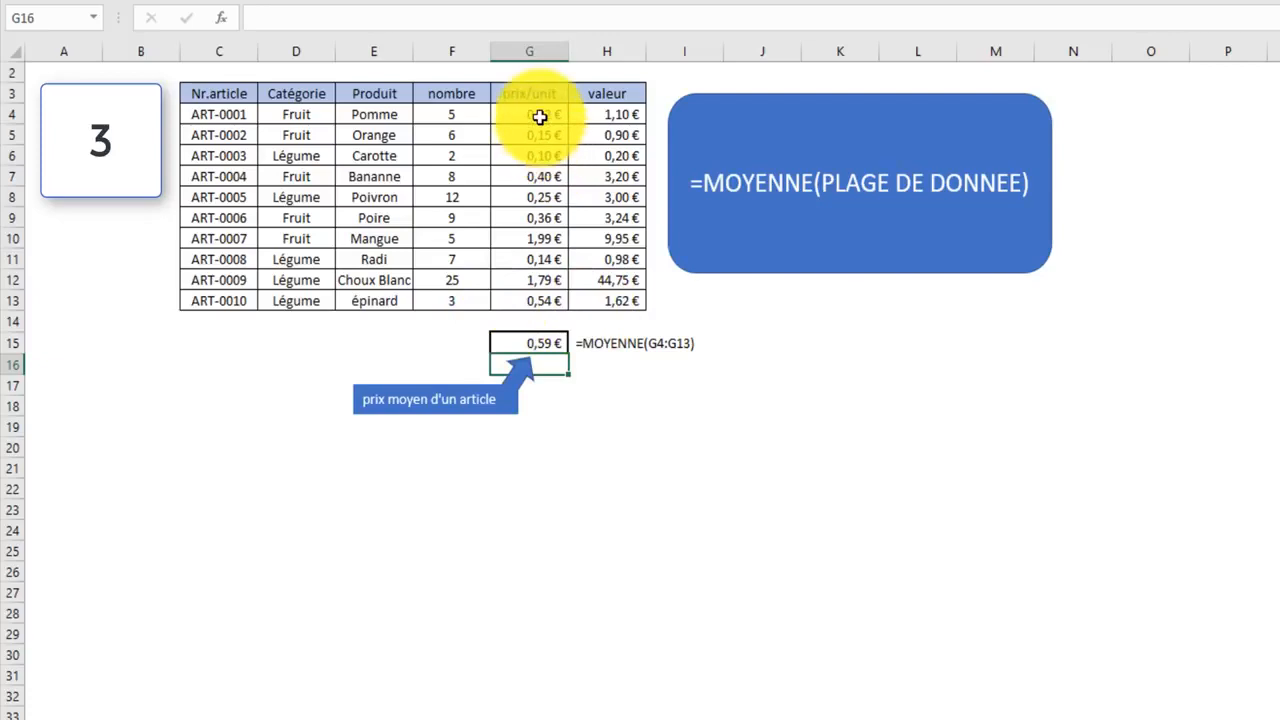
# Step: Set the unit price of Mangue in G10 to 20
pyautogui.click(499, 231)
pyautogui.write('2')
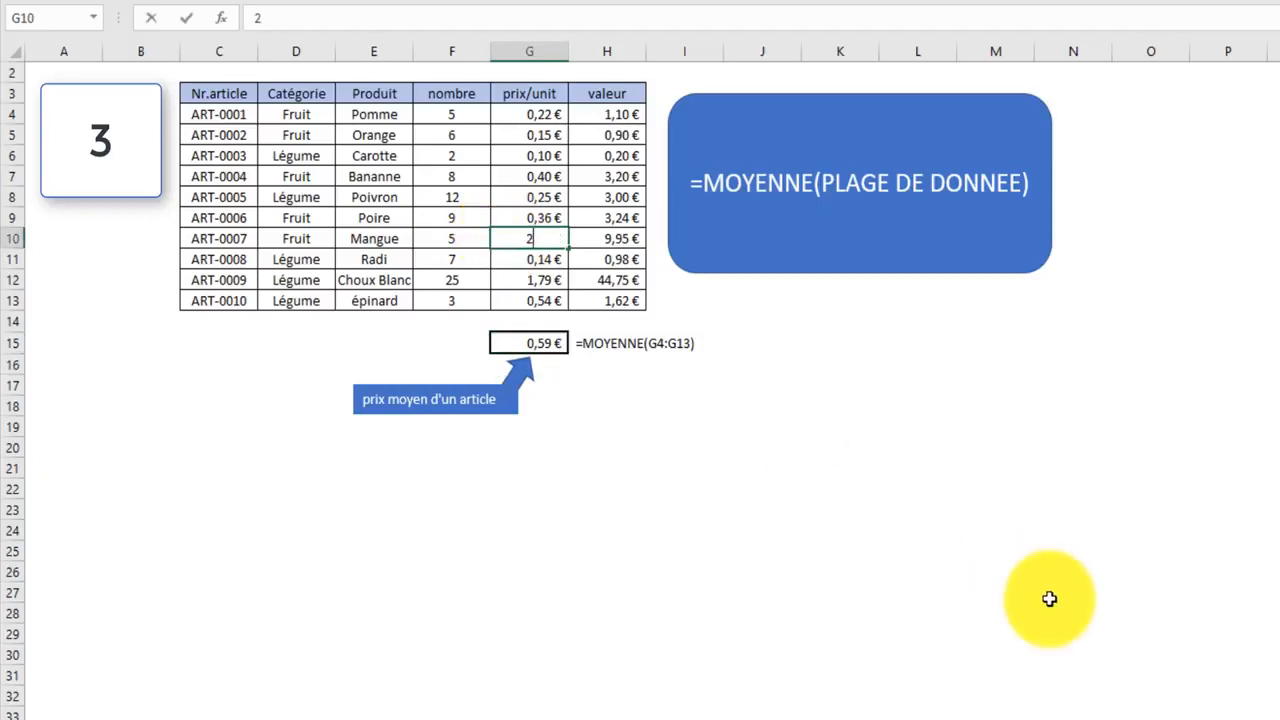
pyautogui.write('0')
pyautogui.press('Return')
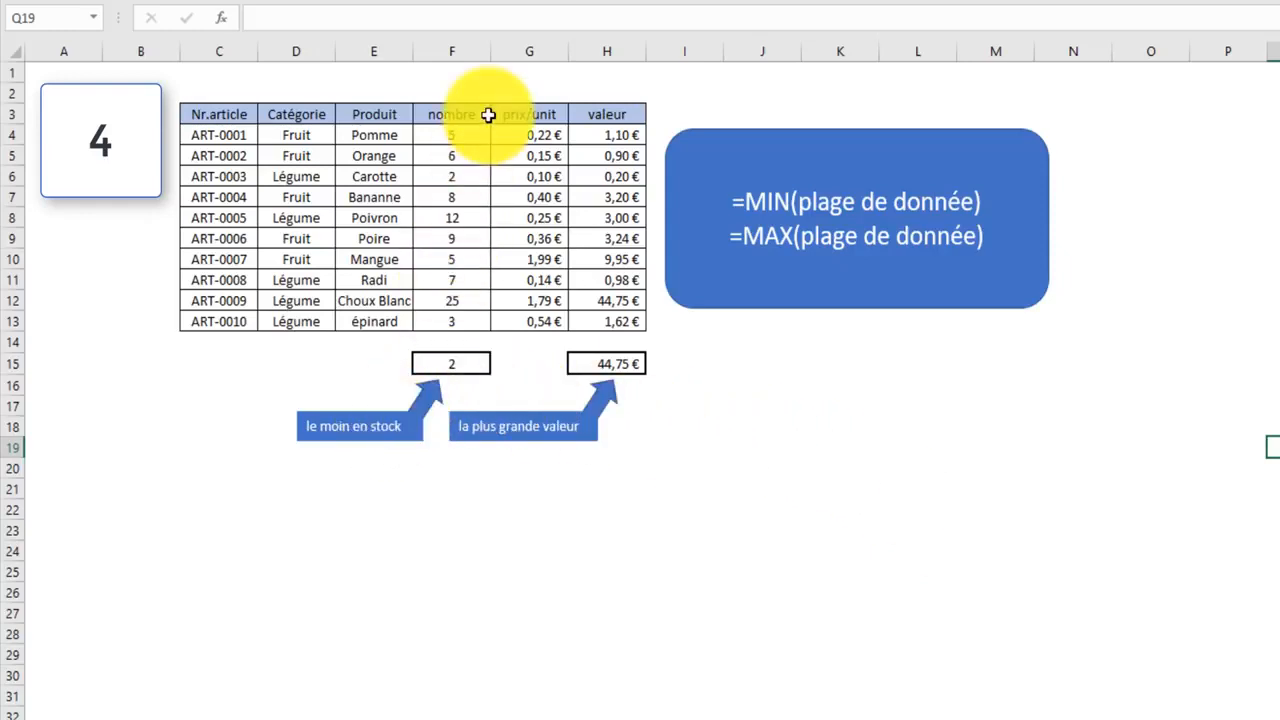
# Step: Find the lowest stock quantity in F15 with a MIN formula over F4:F13, and select the matching Carotte quantity
pyautogui.moveTo(454, 138); pyautogui.dragTo(445, 325)
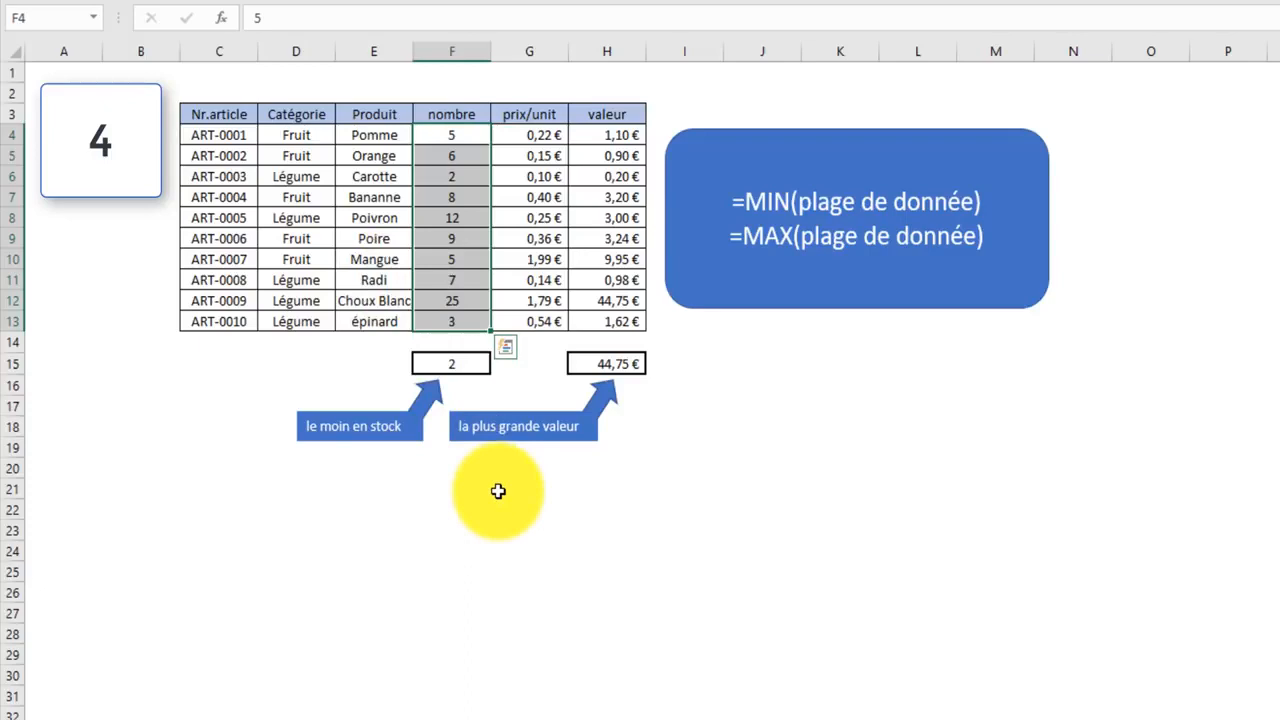
pyautogui.click(462, 364)
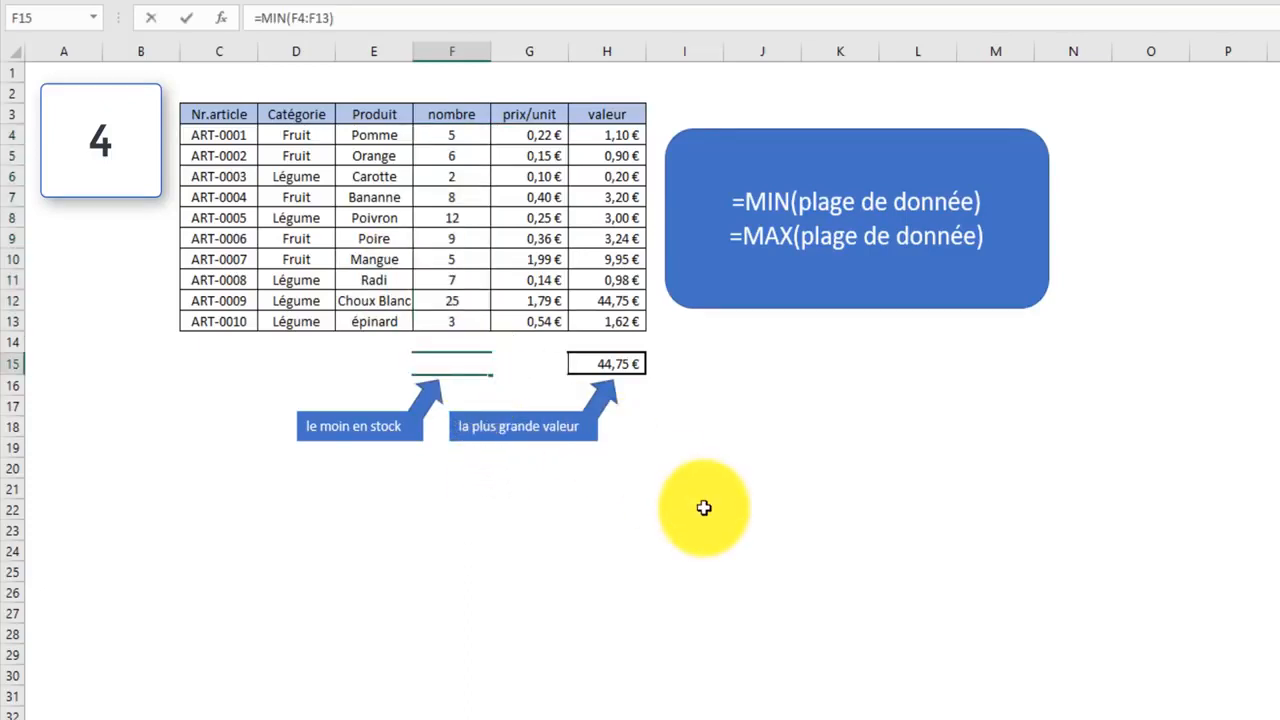
pyautogui.write('=min')
pyautogui.press('Tab')
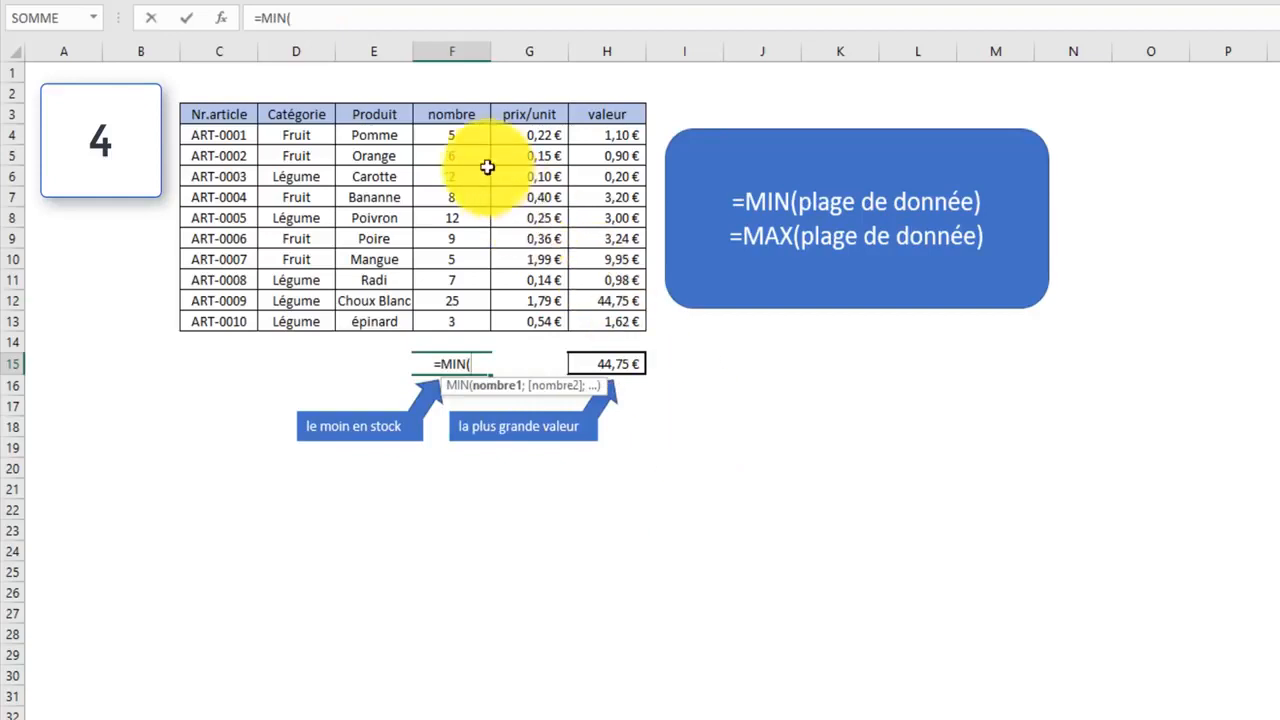
pyautogui.moveTo(466, 137); pyautogui.dragTo(445, 325)
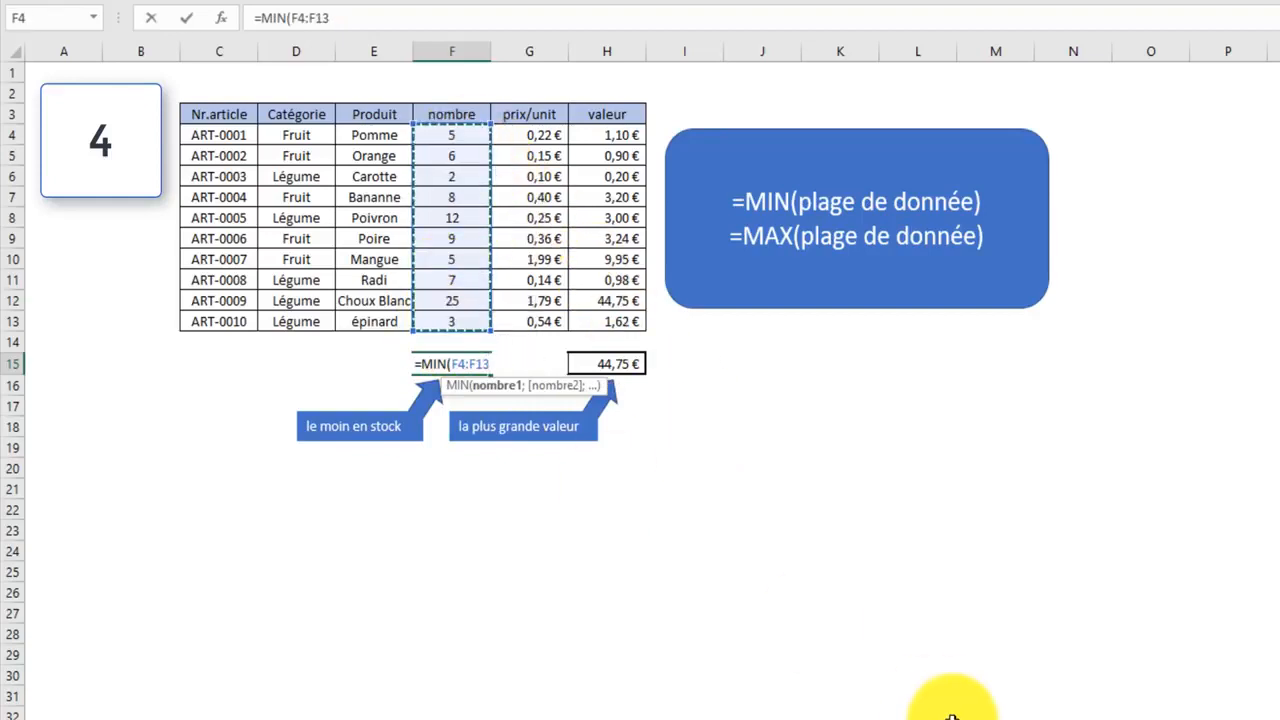
pyautogui.press('Return')
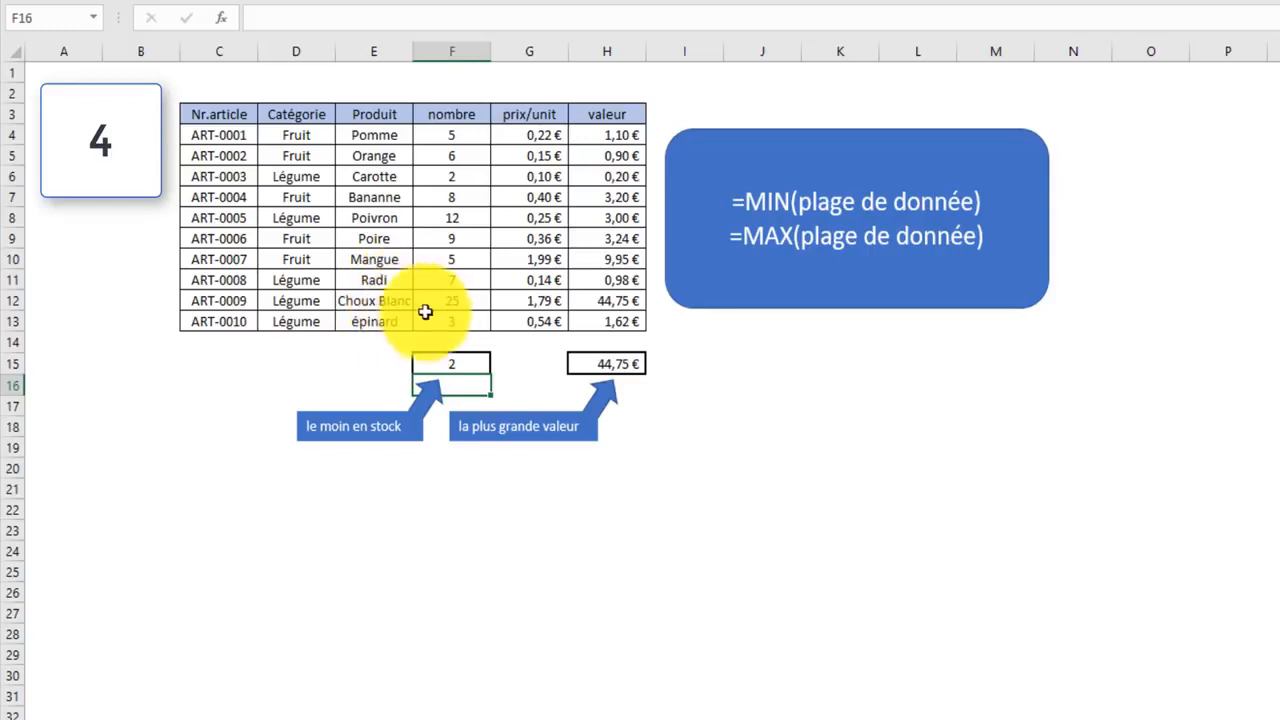
pyautogui.click(460, 177)
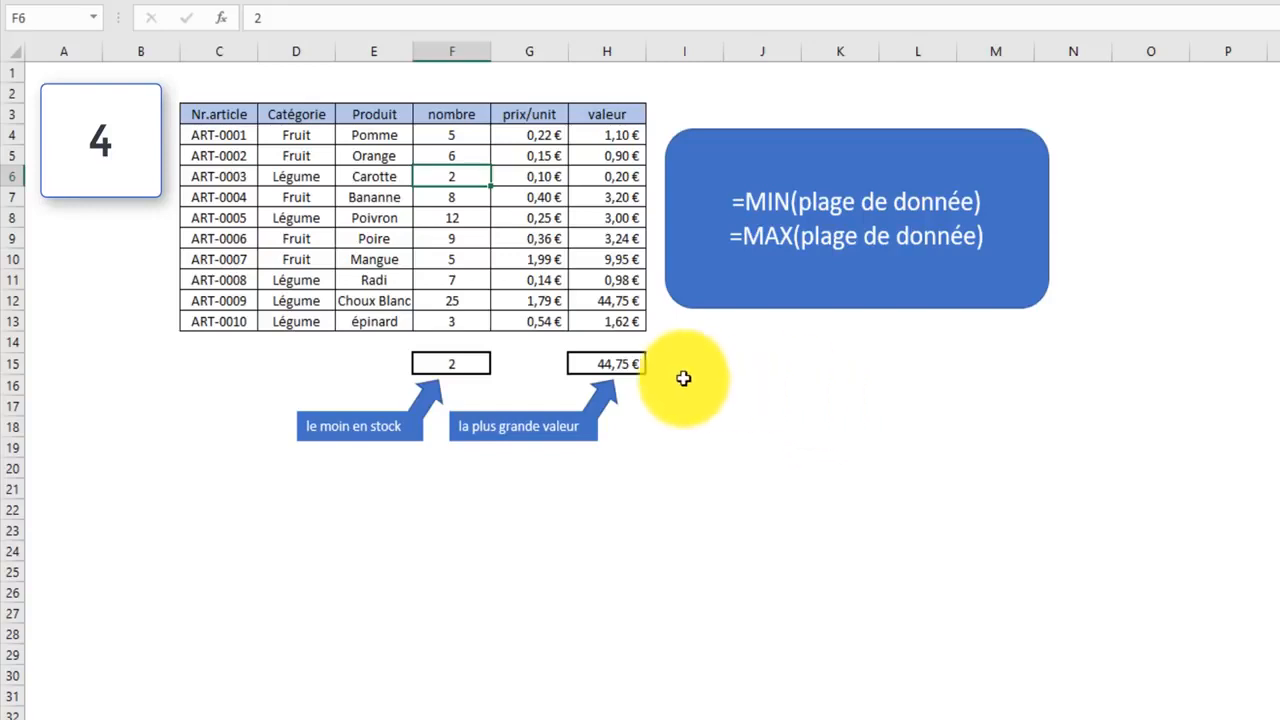
# Step: Find the largest stock value in H15 with a MAX formula over H4:H13
pyautogui.click(615, 363)
pyautogui.write('=max')
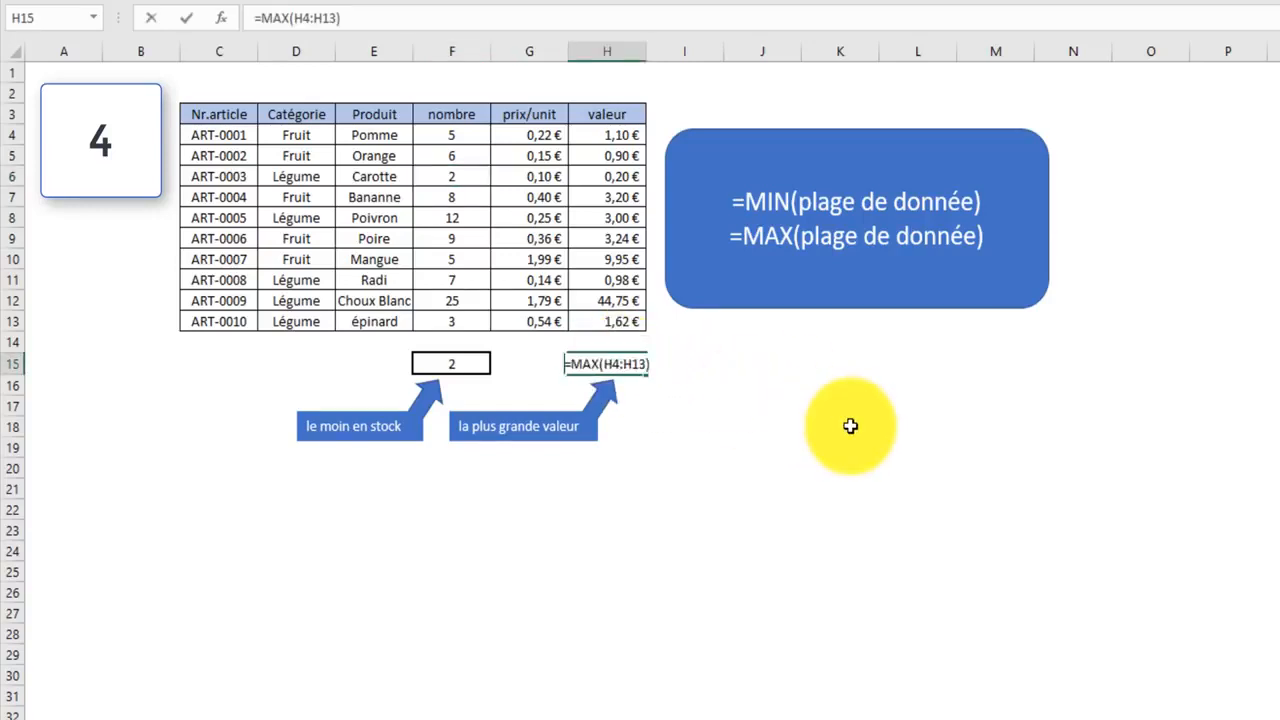
pyautogui.write('(')
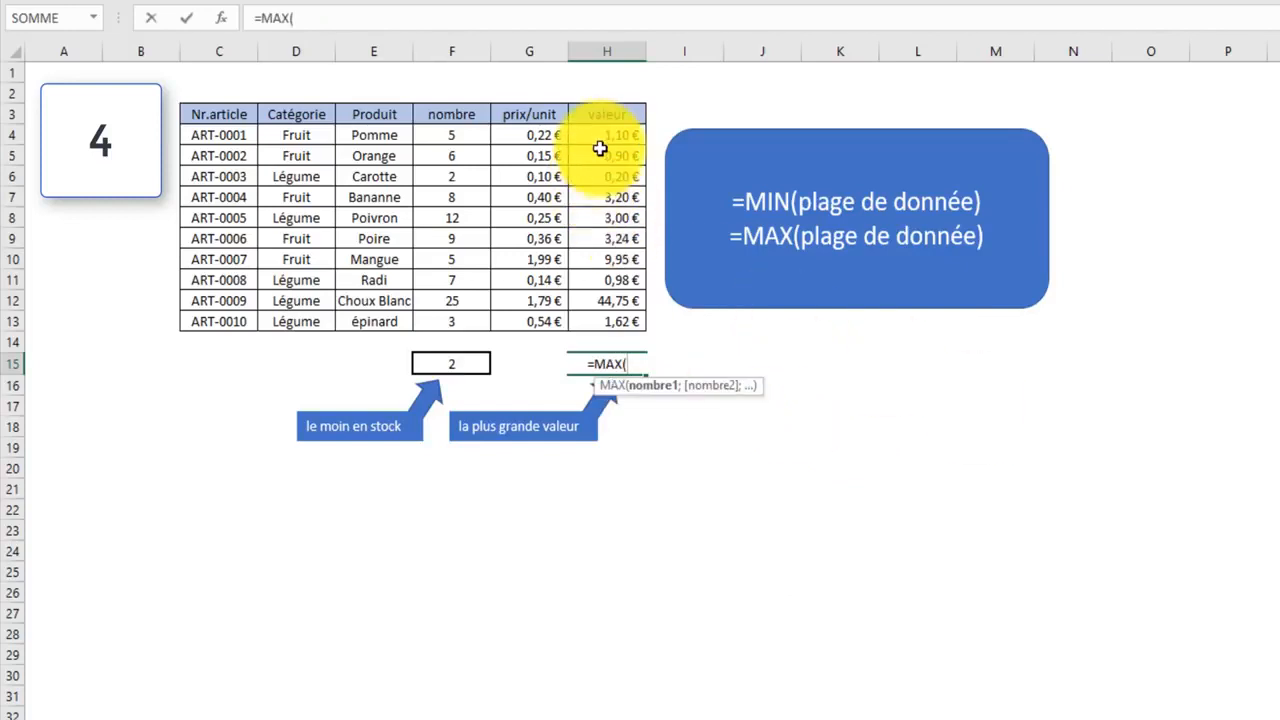
pyautogui.moveTo(603, 137); pyautogui.dragTo(585, 318)
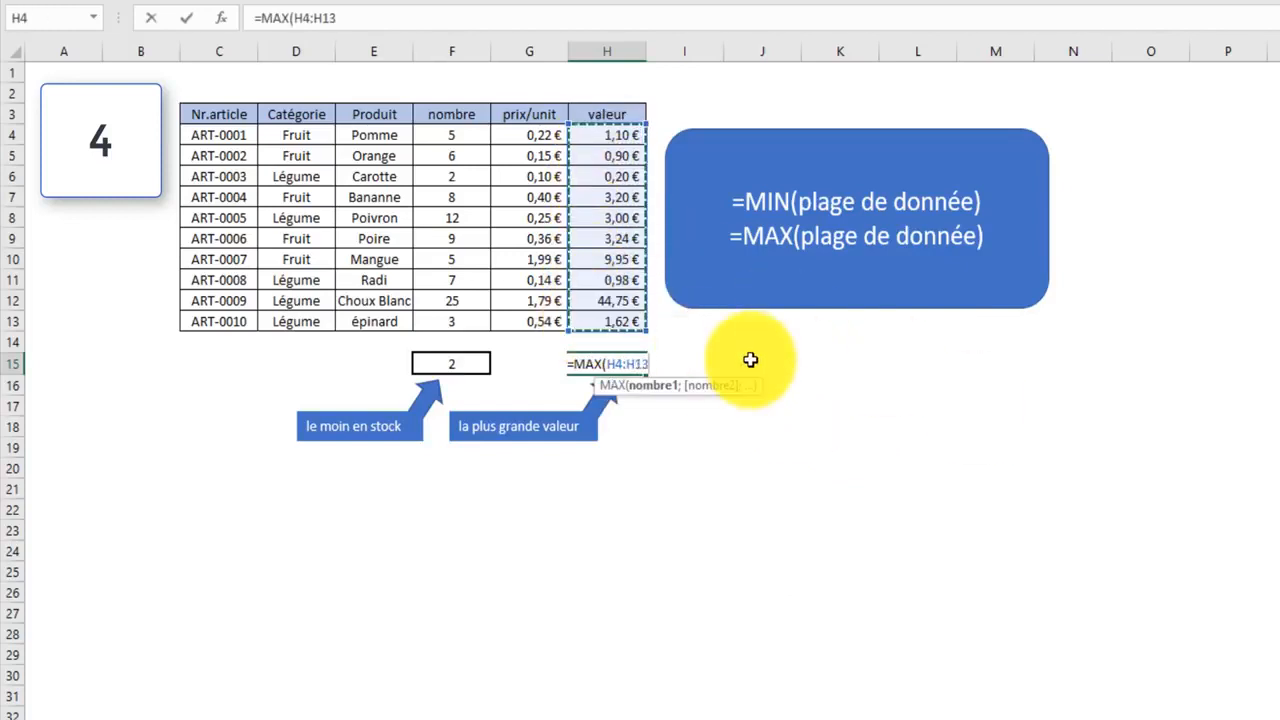
pyautogui.write(')')
pyautogui.press('Return')
pyautogui.moveTo(790, 531); pyautogui.dragTo(780, 510)
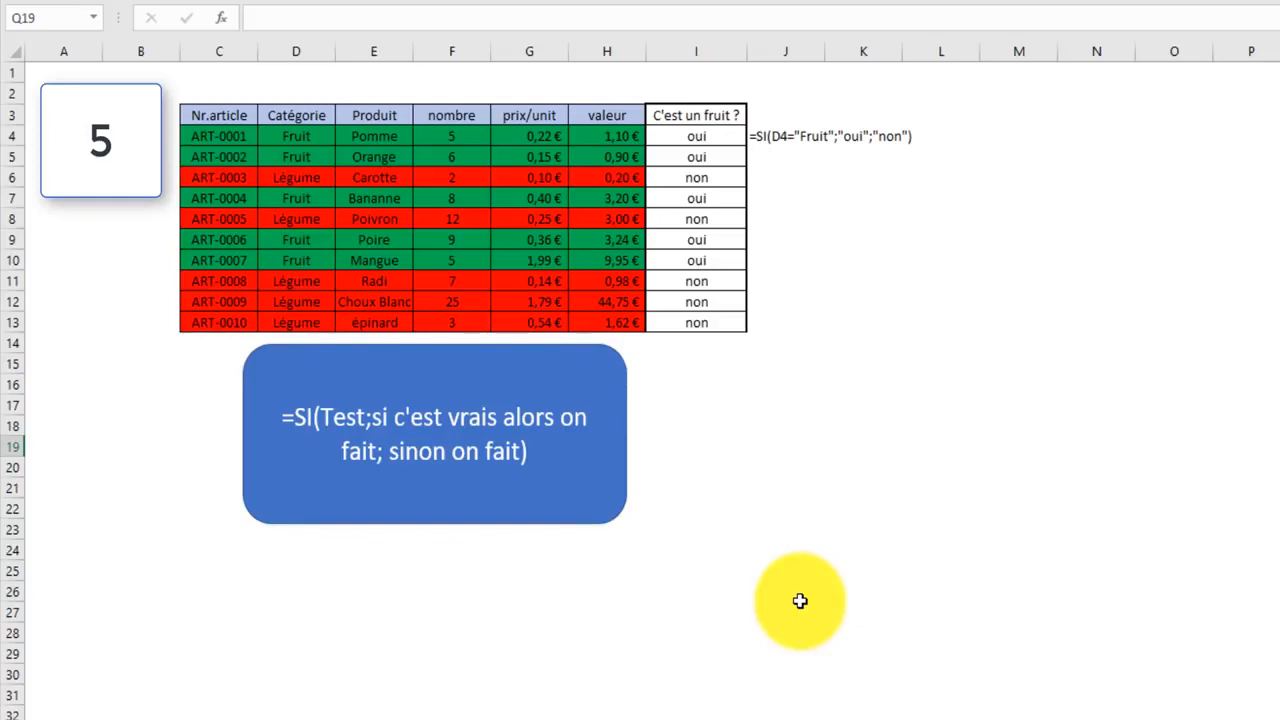
# Step: Clear the existing SI formulas from I4:I13 in the "C'est un fruit ?" column and select I4
pyautogui.moveTo(712, 135); pyautogui.dragTo(706, 323)
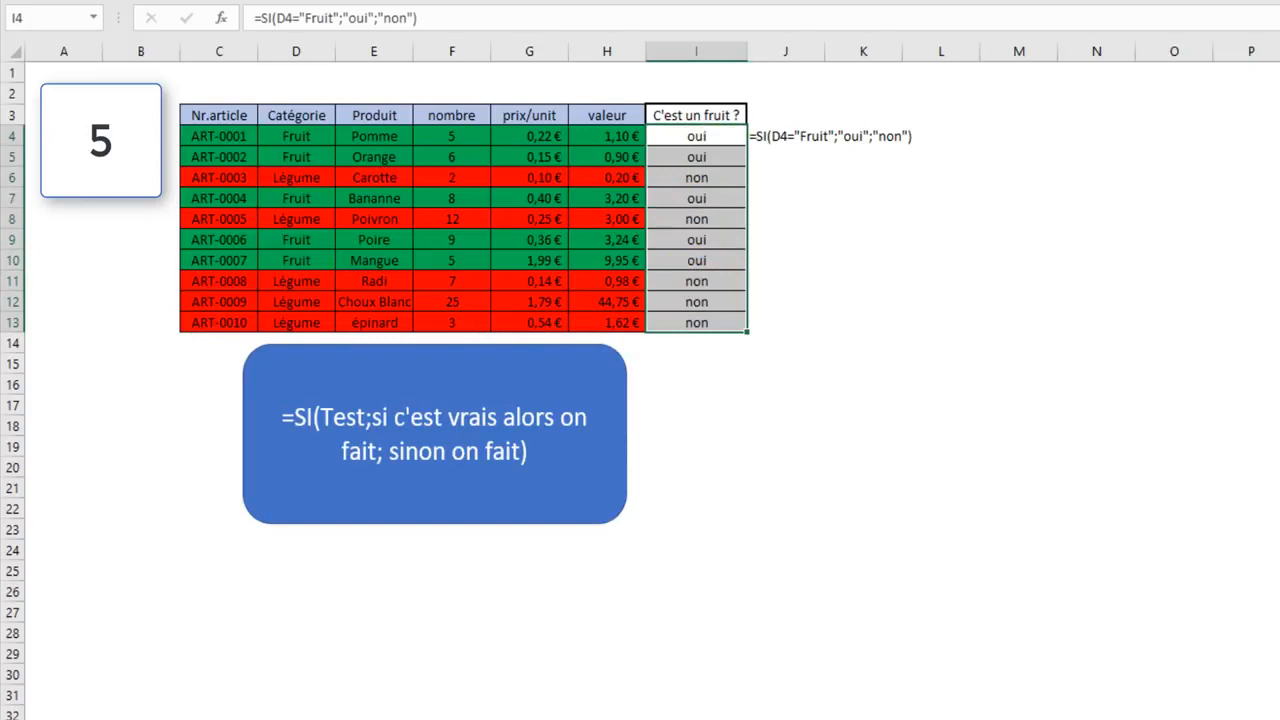
pyautogui.press('Delete')
pyautogui.click(934, 163)
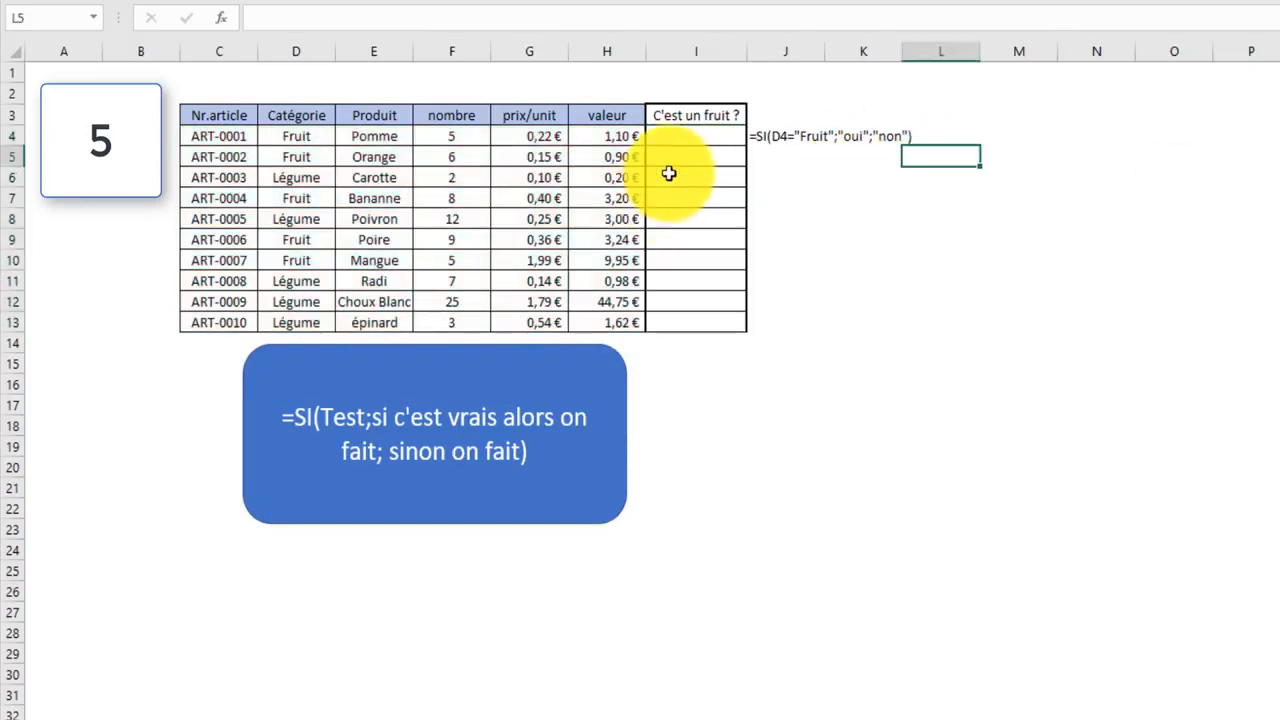
pyautogui.click(696, 136)
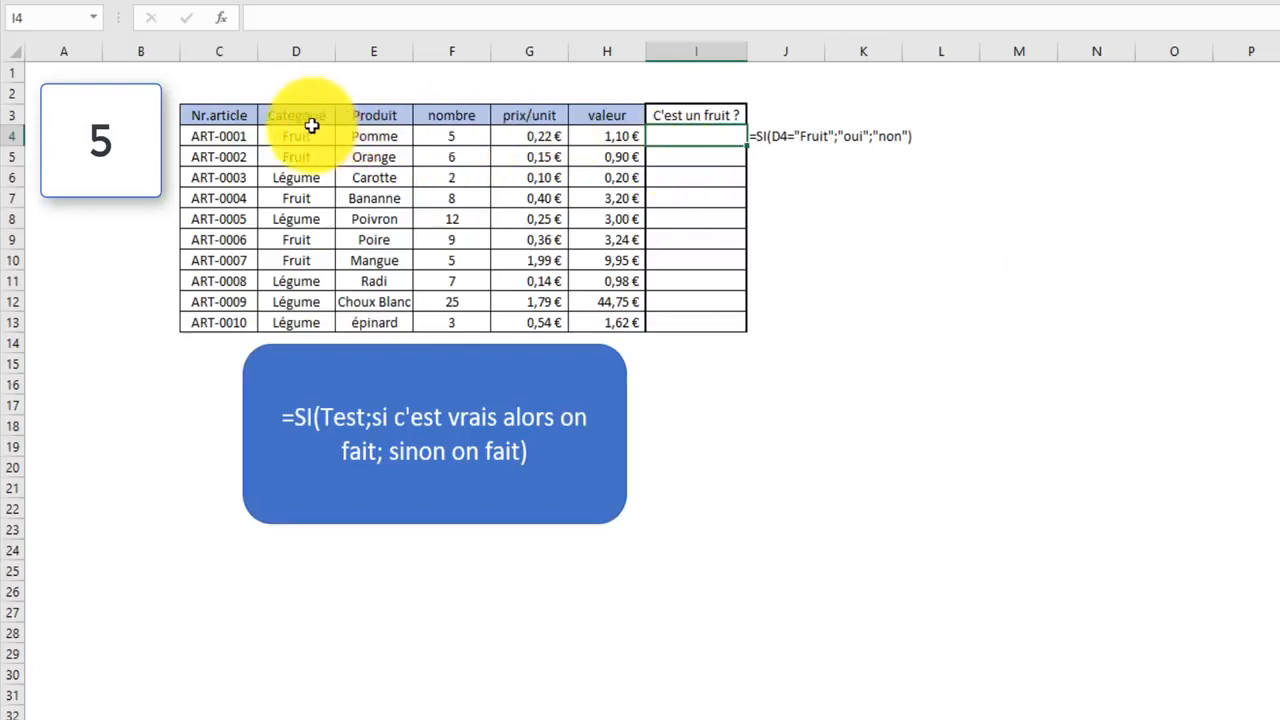
pyautogui.moveTo(306, 136); pyautogui.dragTo(300, 322)
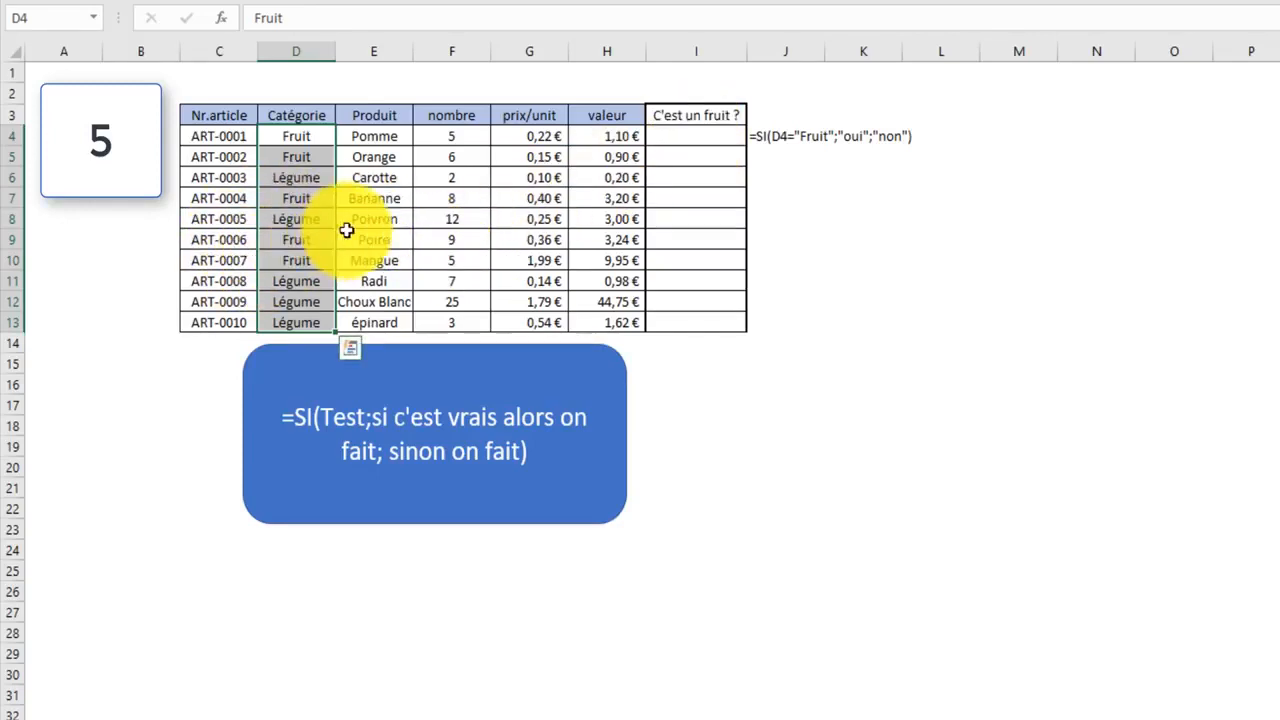
pyautogui.click(686, 137)
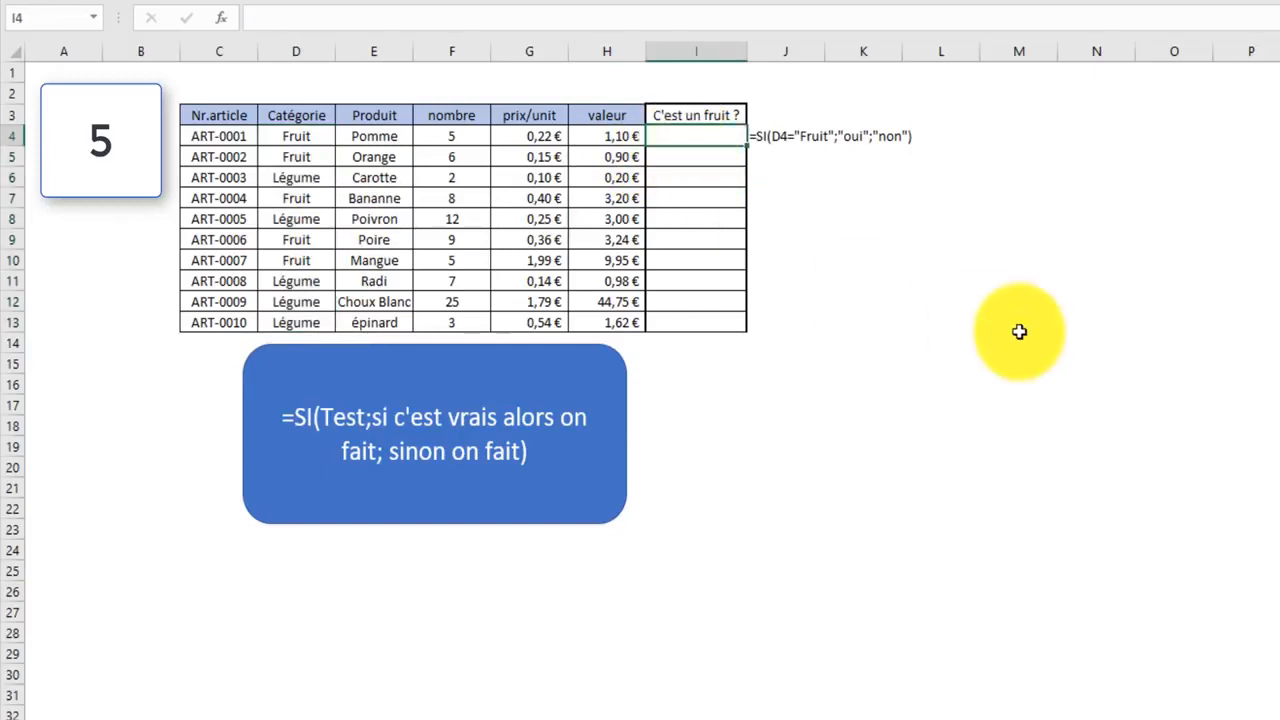
# Step: Enter =SI(D4="fruit";"oui";"non") in I4 to test whether the first article is a fruit
pyautogui.write('=si')
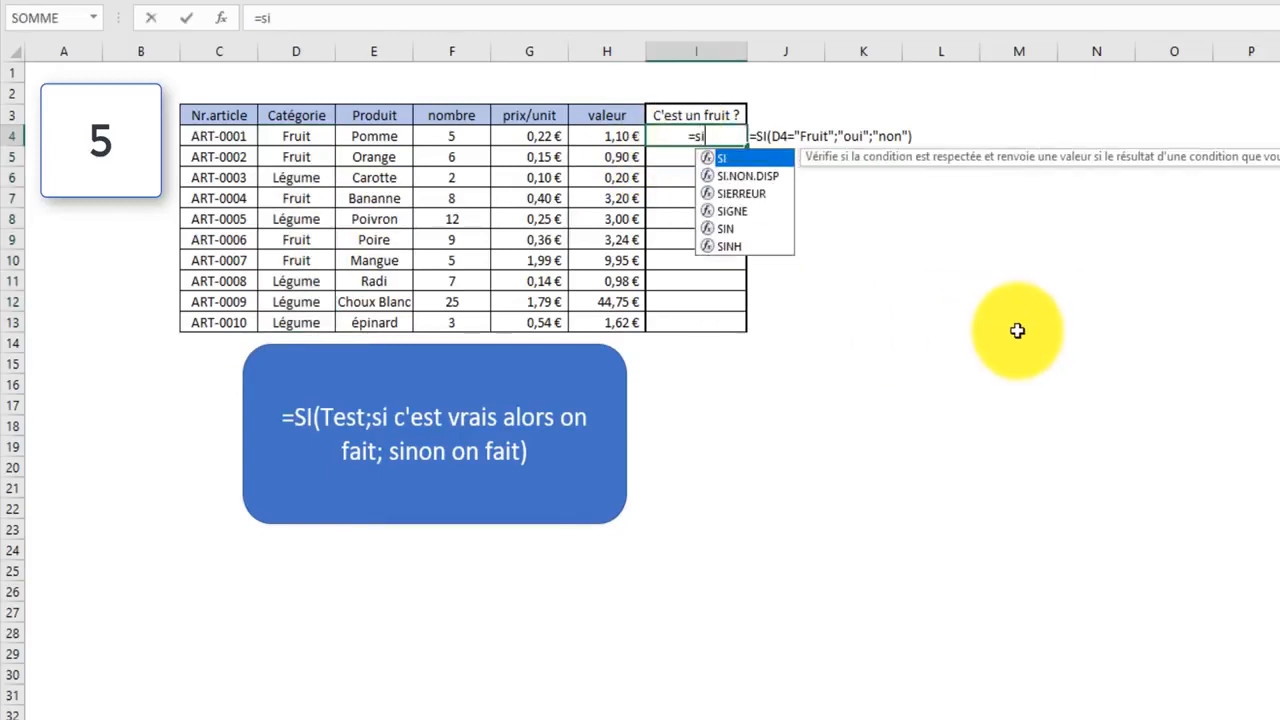
pyautogui.press('Tab')
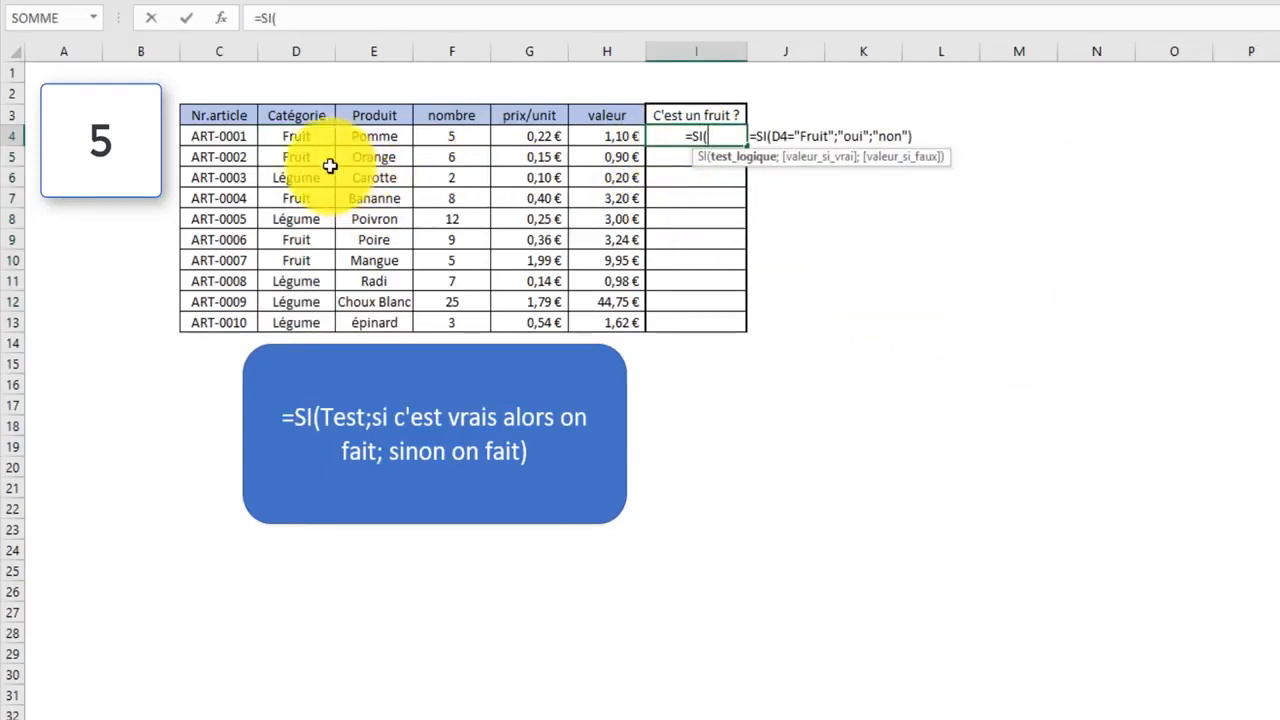
pyautogui.click(305, 137)
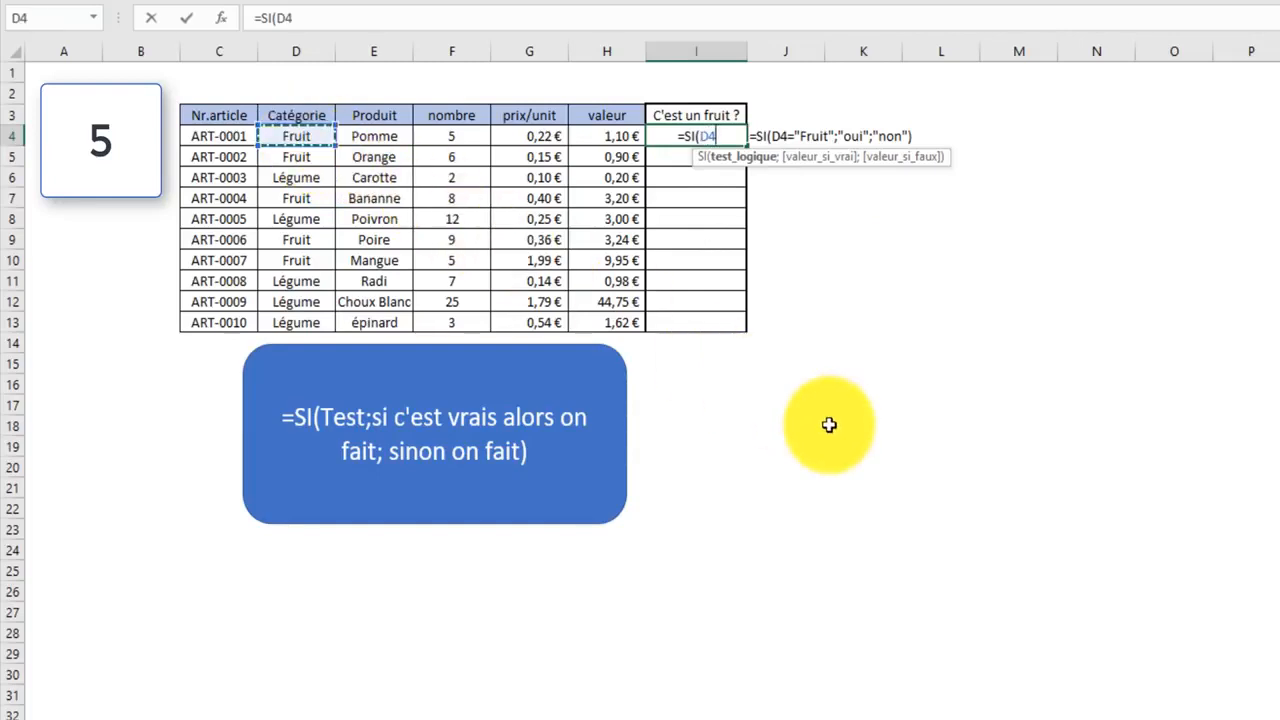
pyautogui.write('="')
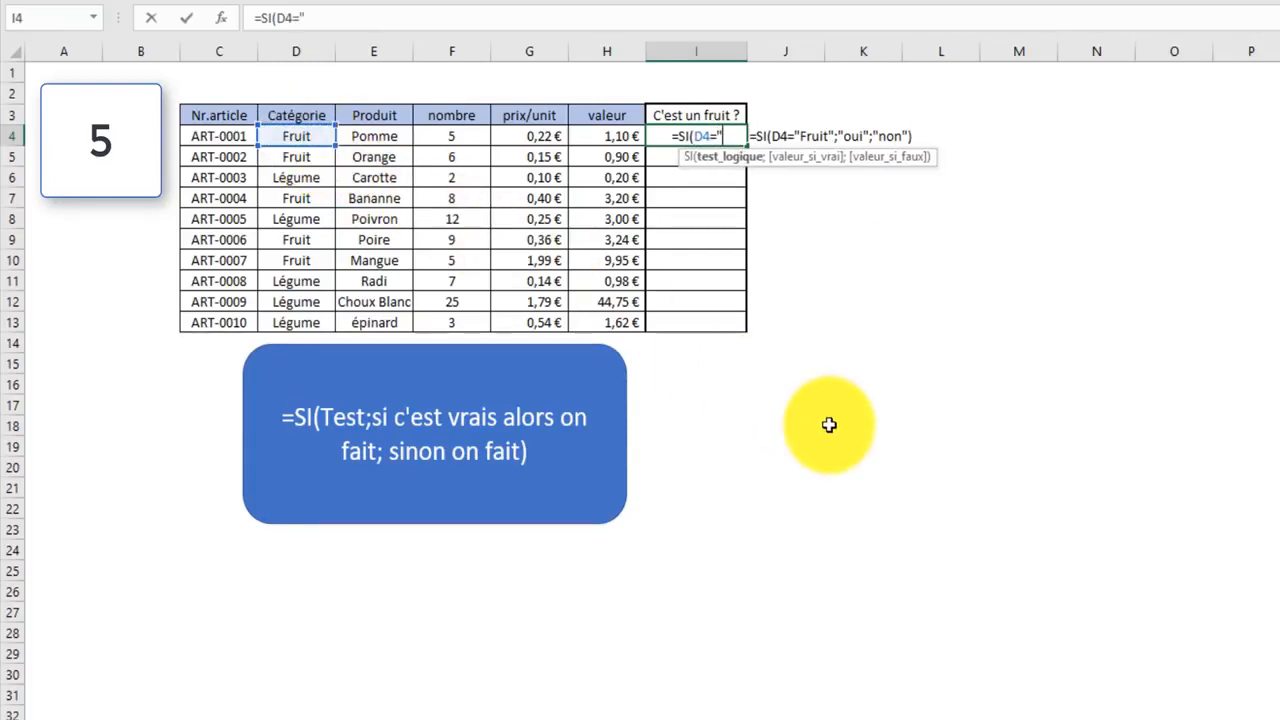
pyautogui.write('fruit"')
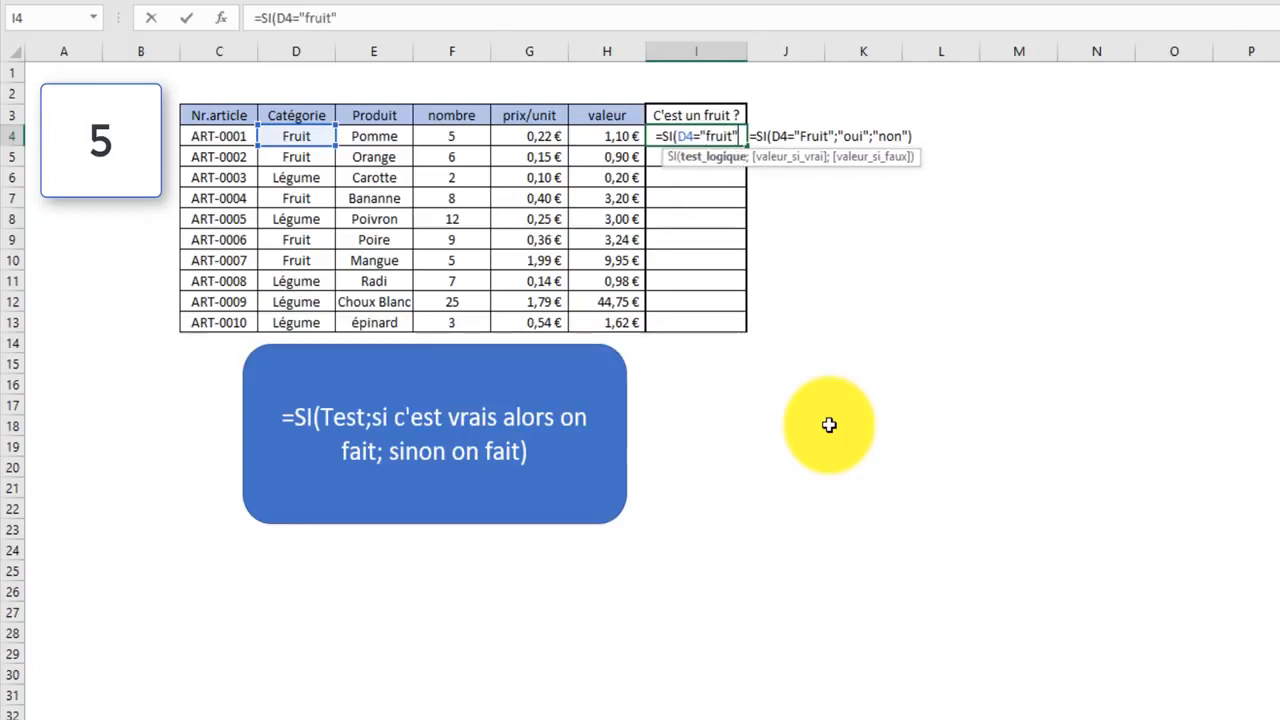
pyautogui.write(';"oui"')
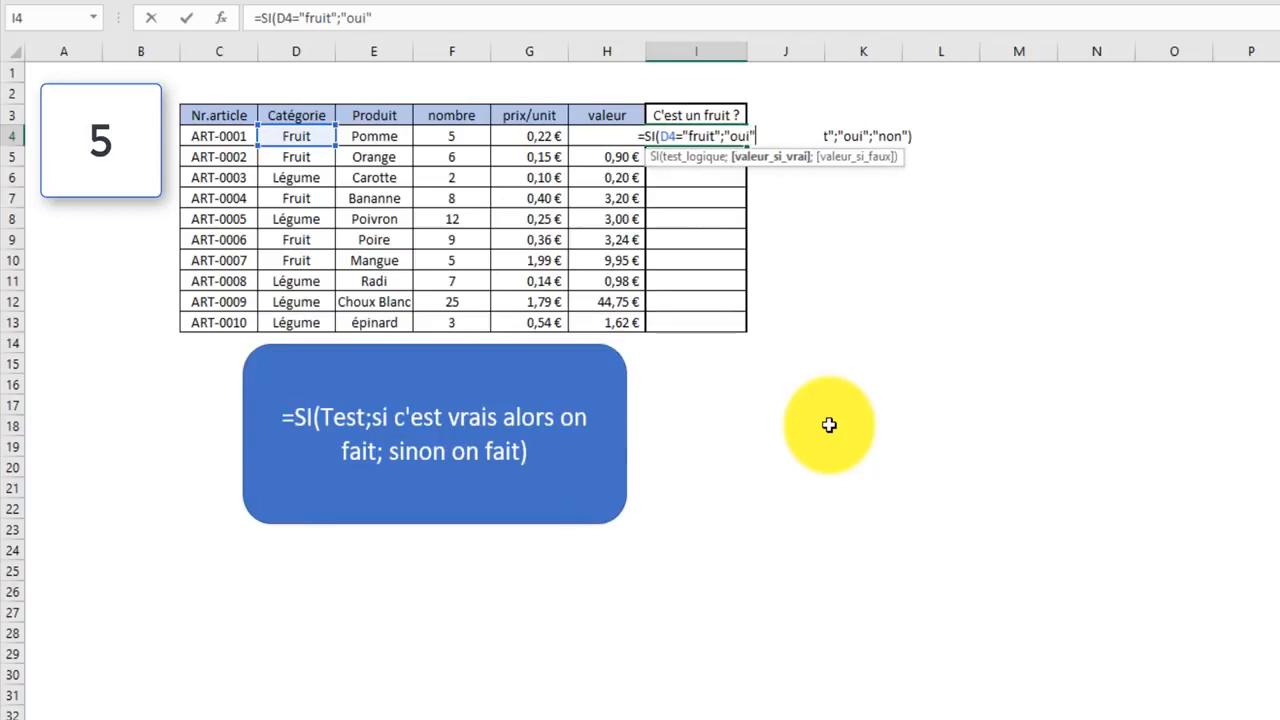
pyautogui.write(';"non")')
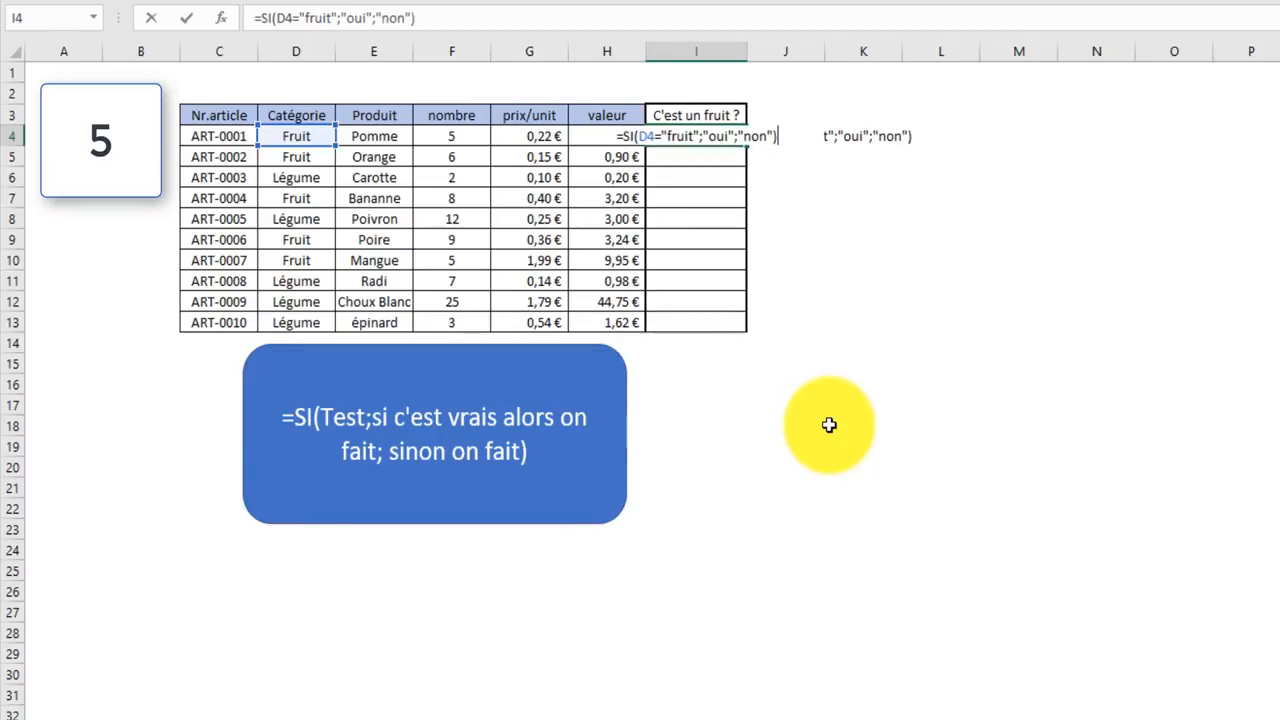
pyautogui.press('Return')
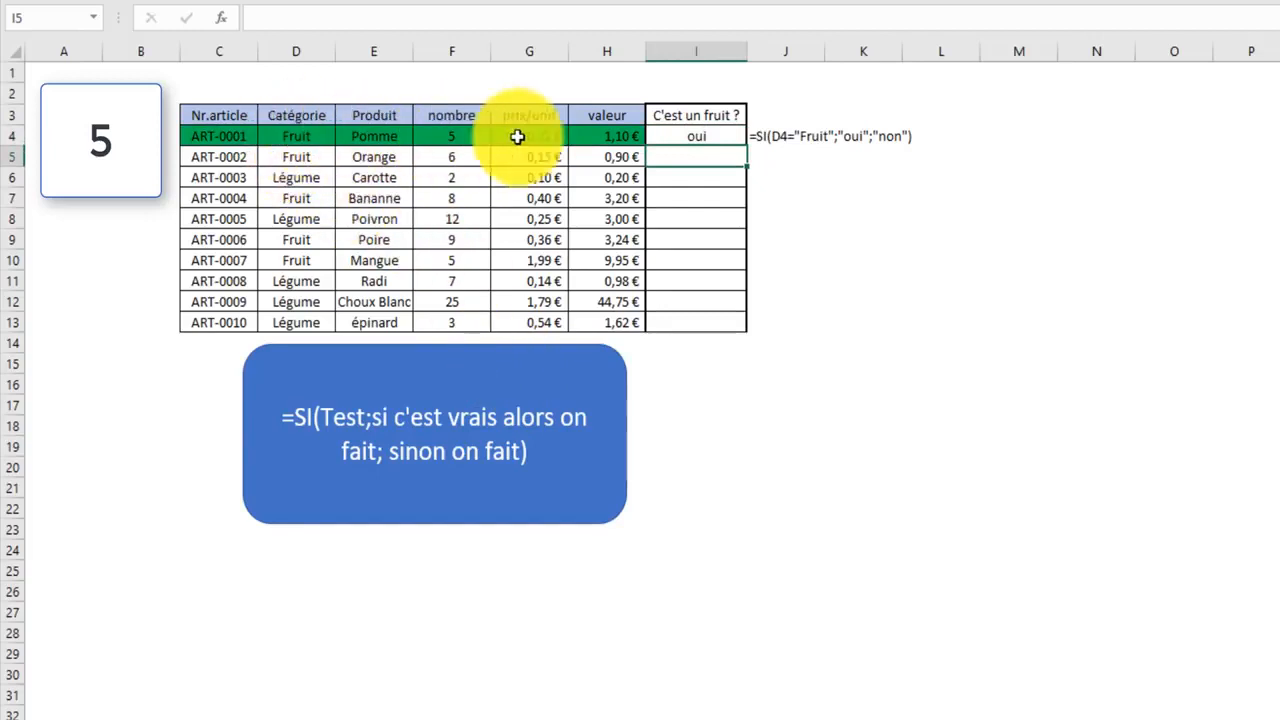
# Step: Fill the SI formula from I4 down to I13 for all articles in the "C'est un fruit ?" column
pyautogui.click(710, 135)
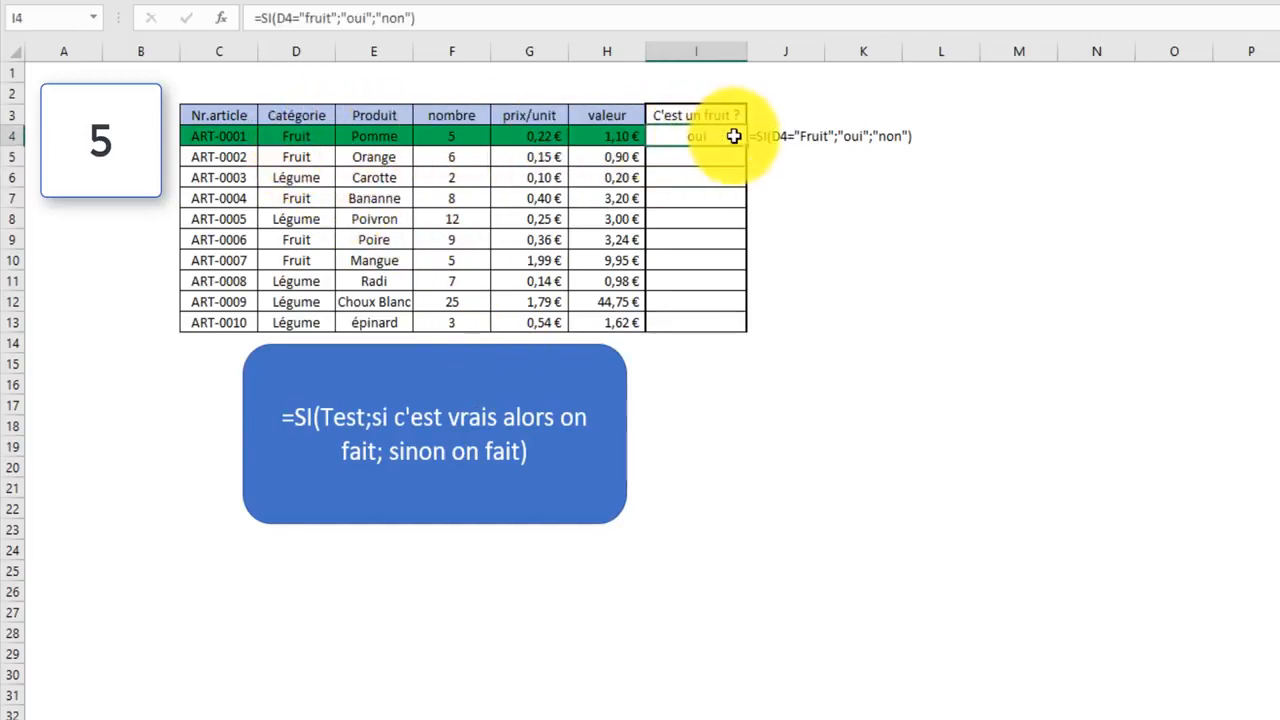
pyautogui.doubleClick(746, 149)
pyautogui.click(930, 422)
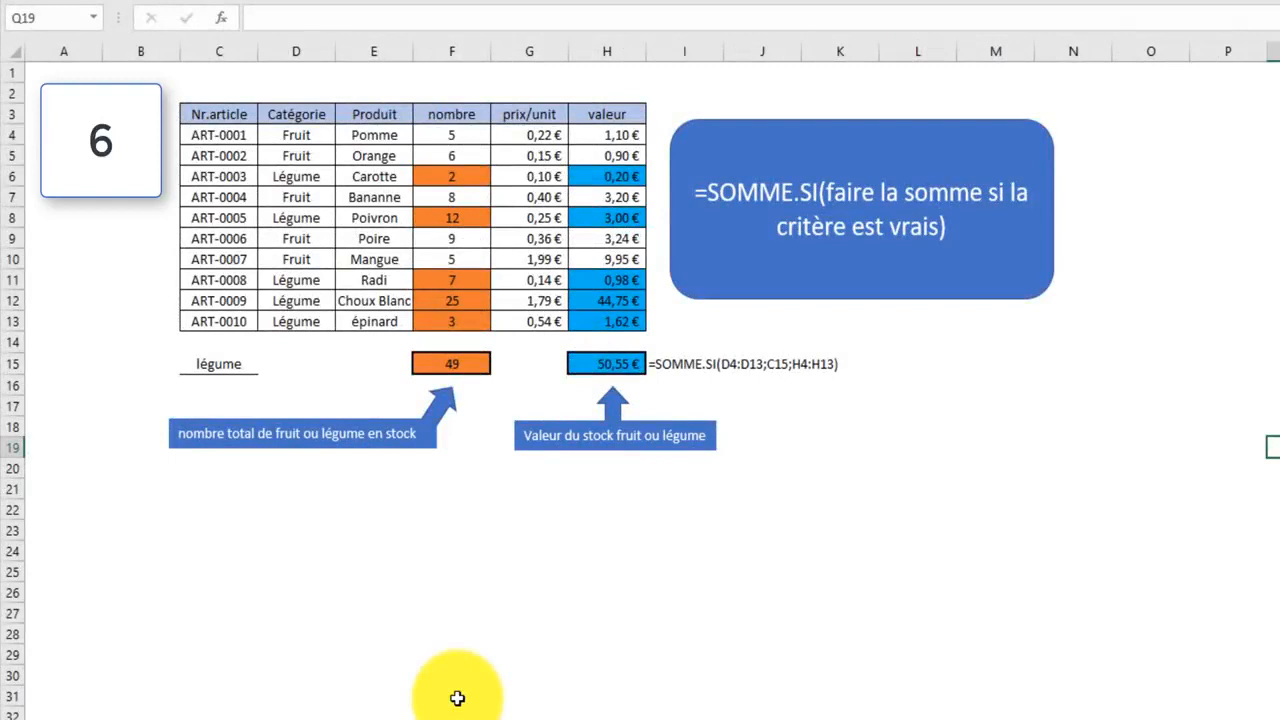
pyautogui.click(497, 551)
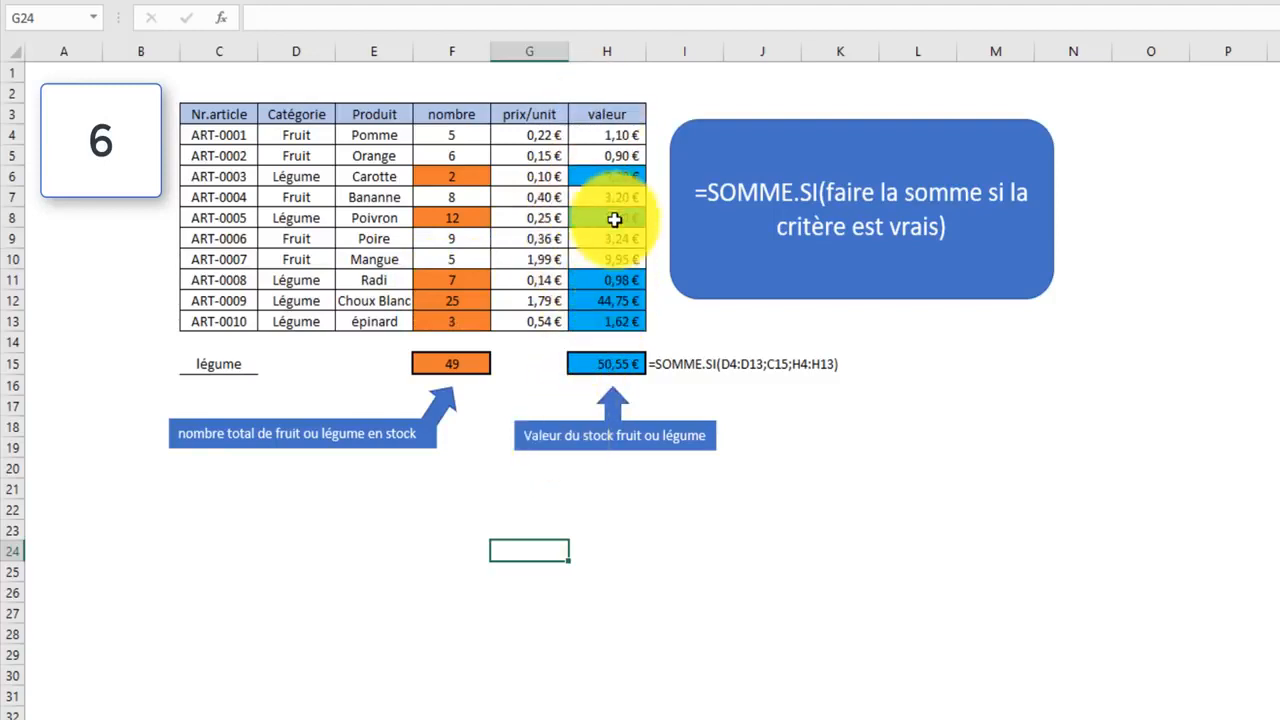
pyautogui.moveTo(606, 136); pyautogui.dragTo(591, 334)
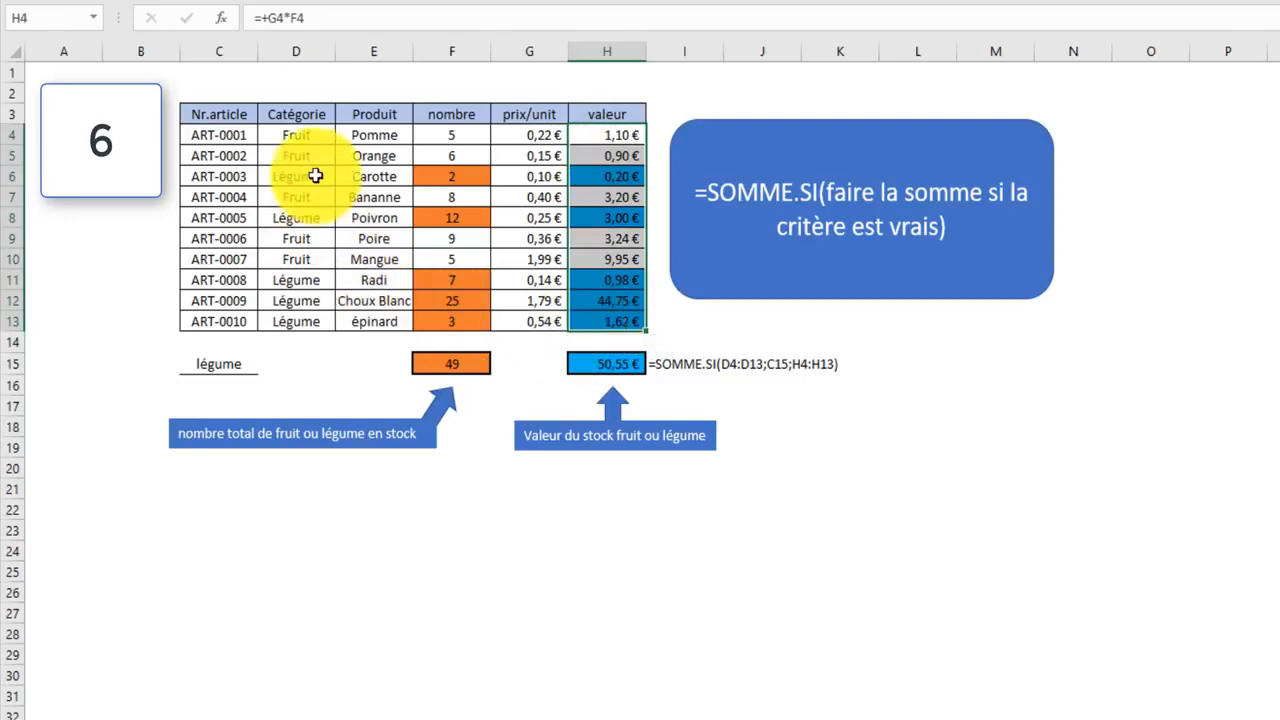
pyautogui.moveTo(296, 135); pyautogui.dragTo(300, 320)
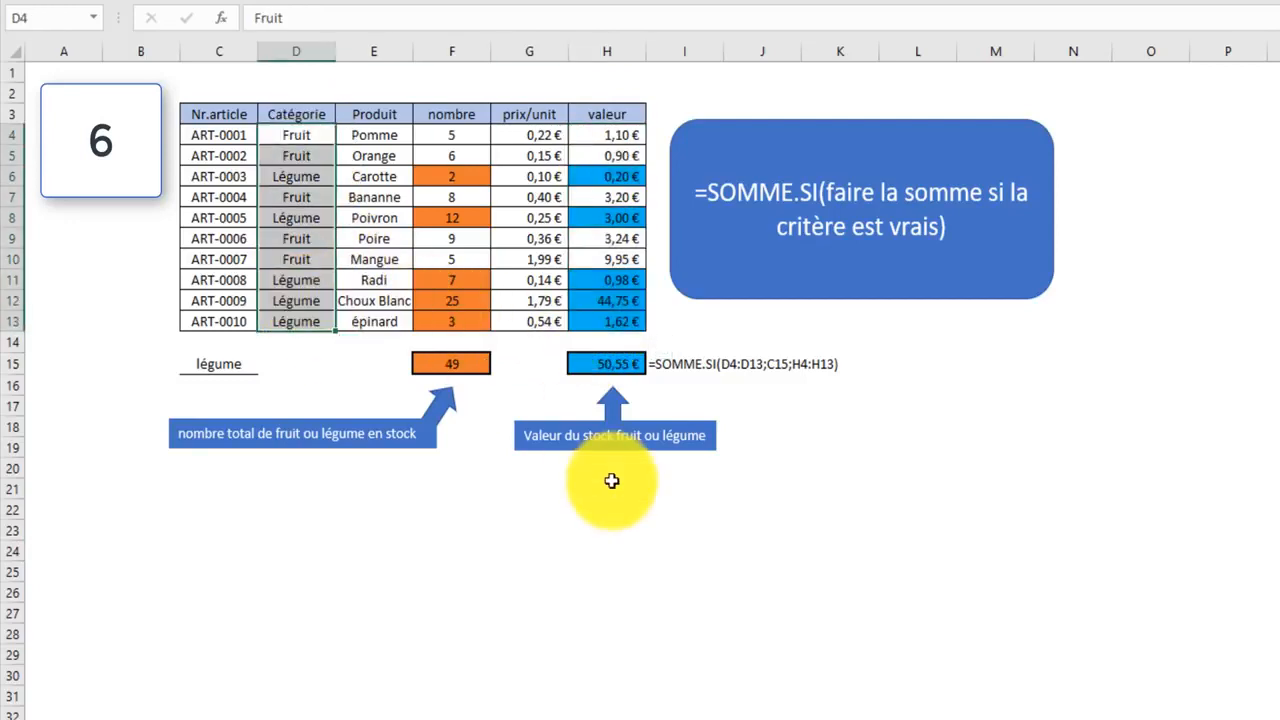
pyautogui.click(580, 483)
# Step: Replace the formula in H15 with a SOMME.SI using the category range D4:D13 and the criterion "légume"
pyautogui.click(620, 366)
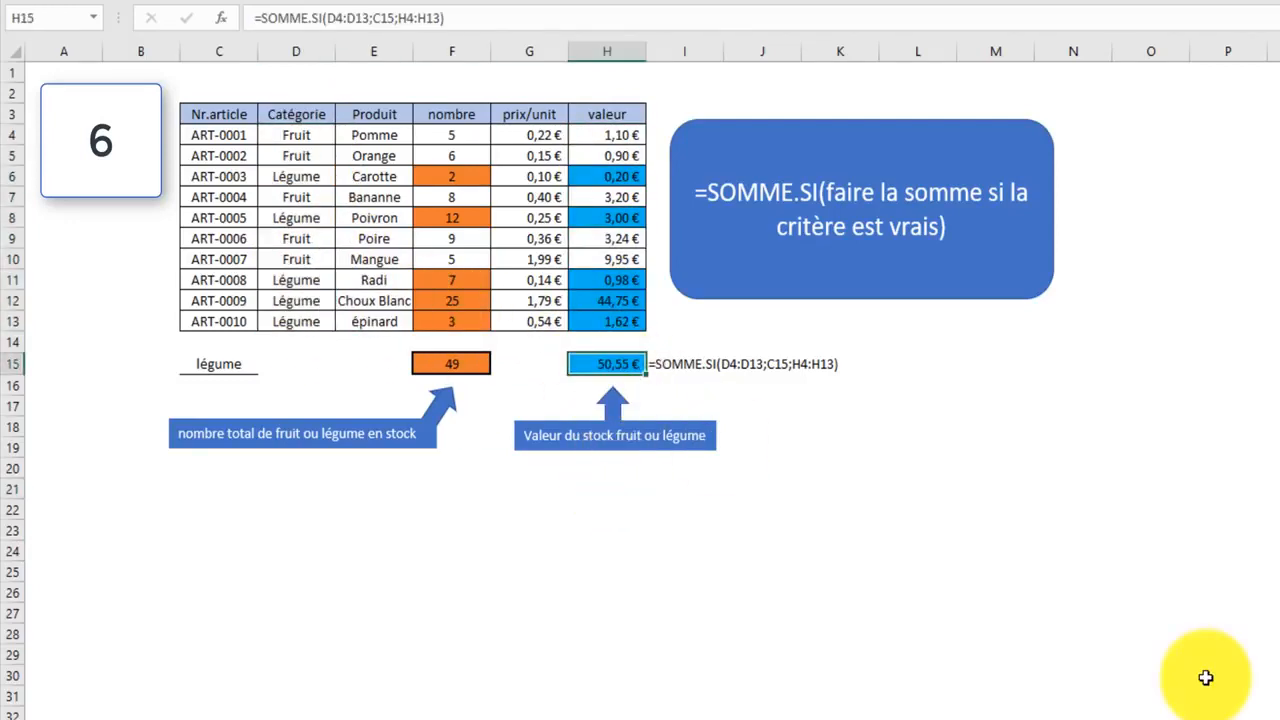
pyautogui.write('=so')
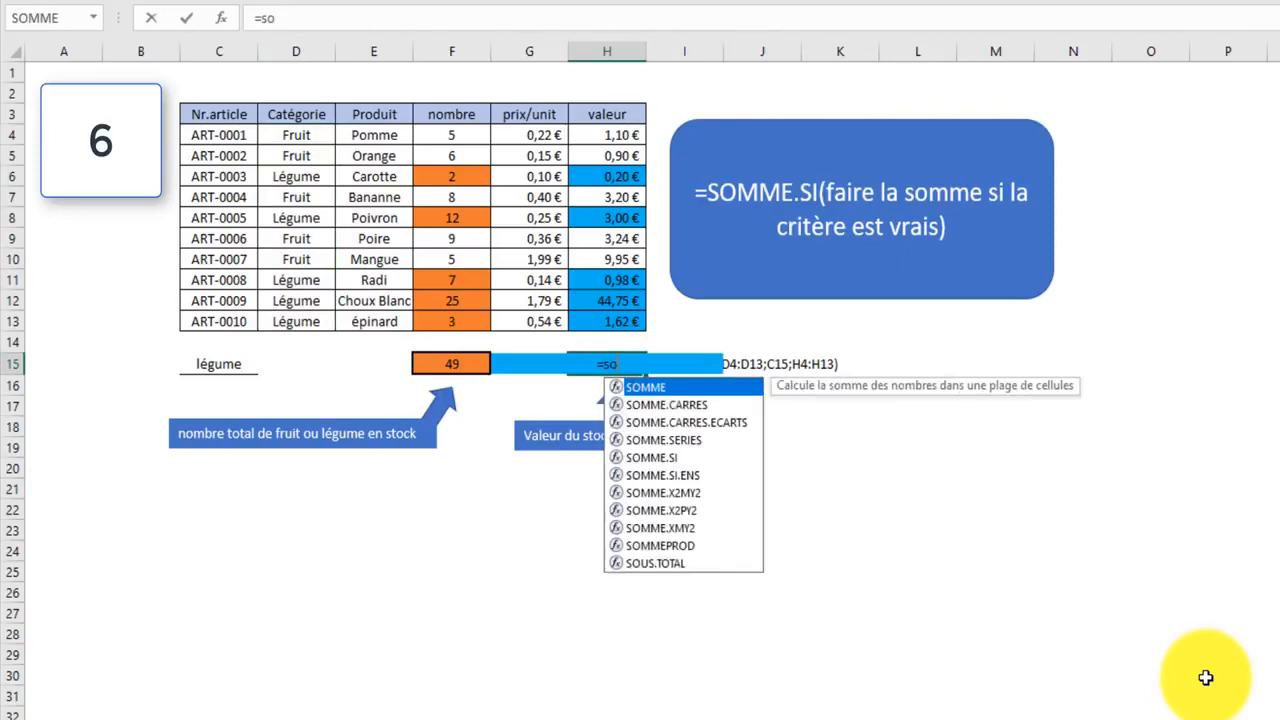
pyautogui.write('mme.si')
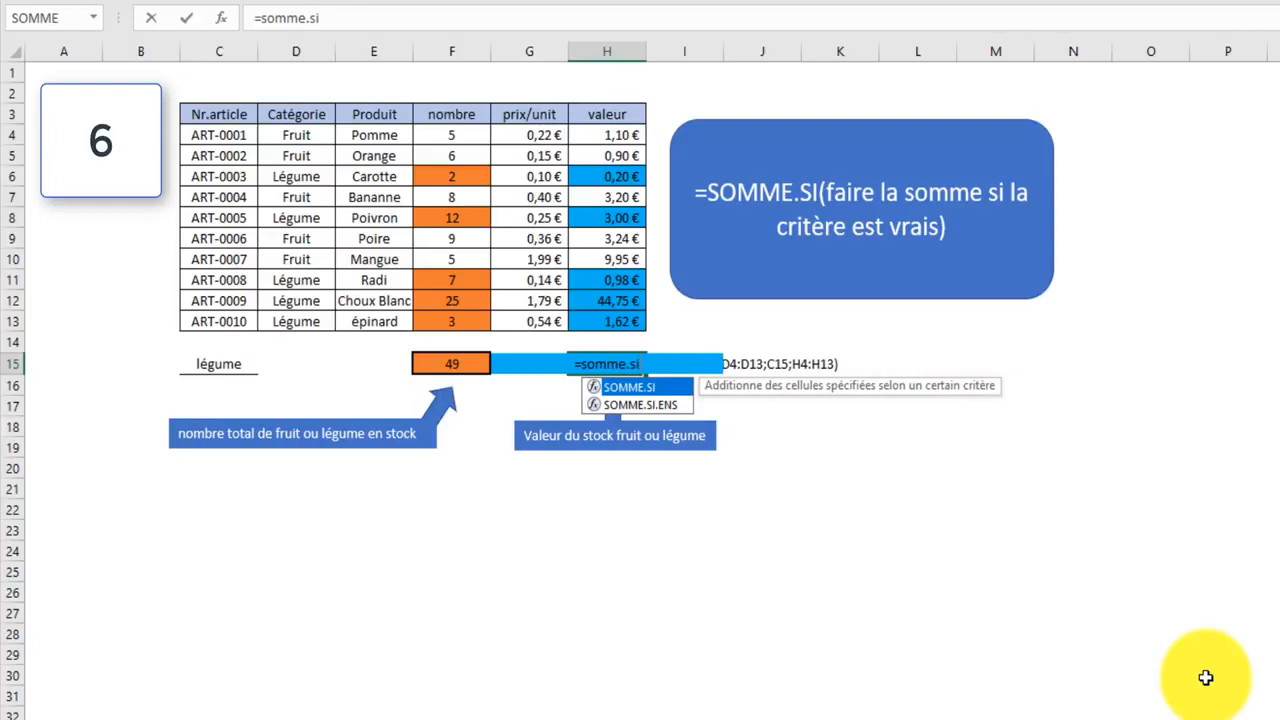
pyautogui.press('Tab')
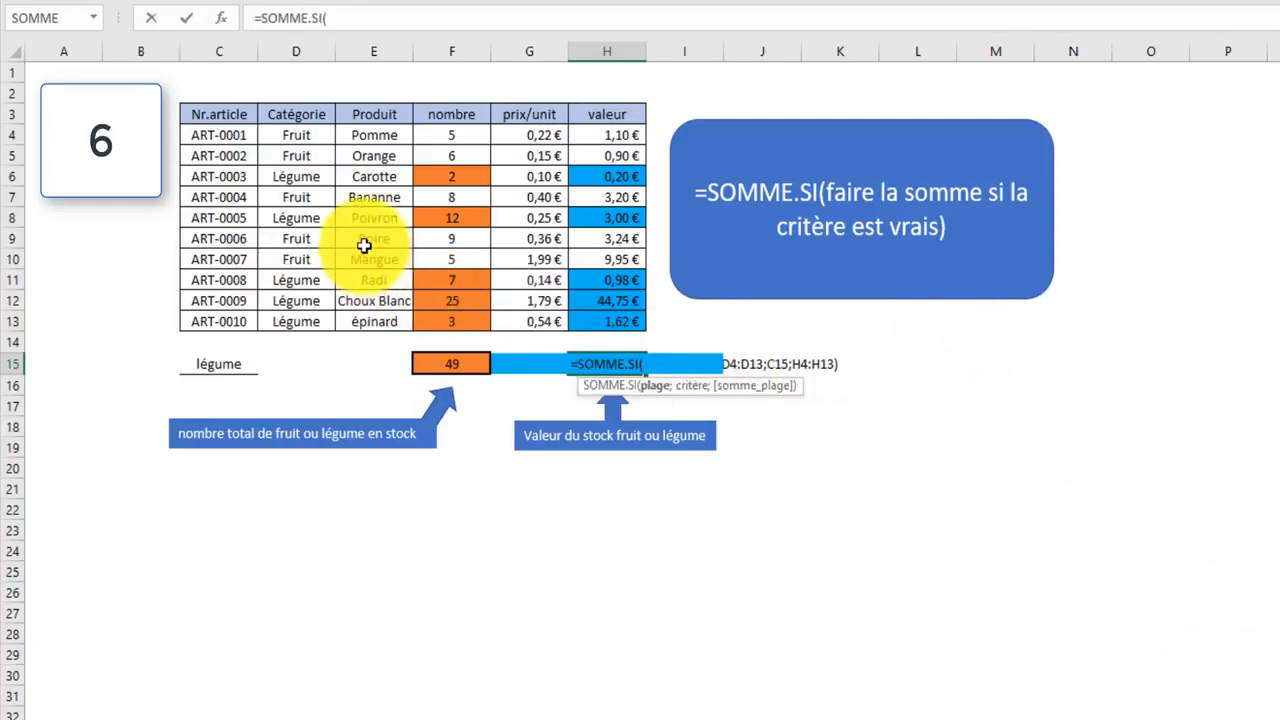
pyautogui.moveTo(300, 132); pyautogui.dragTo(297, 323)
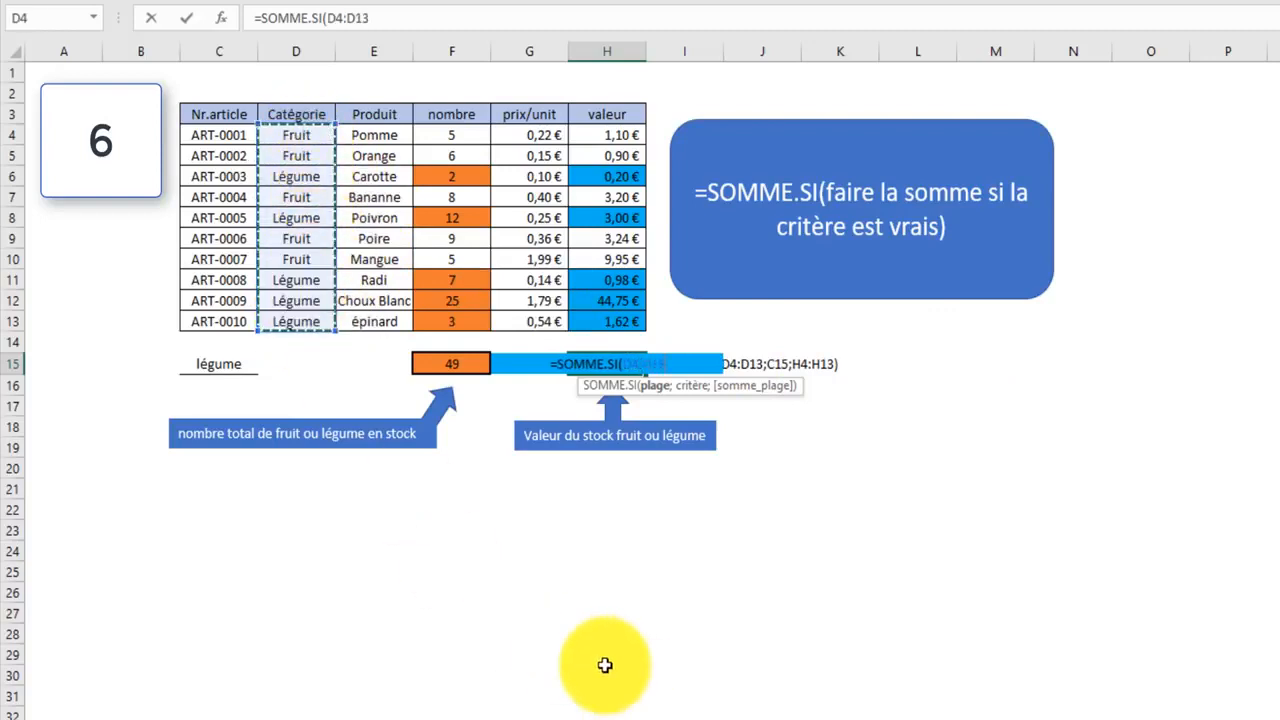
pyautogui.write(';')
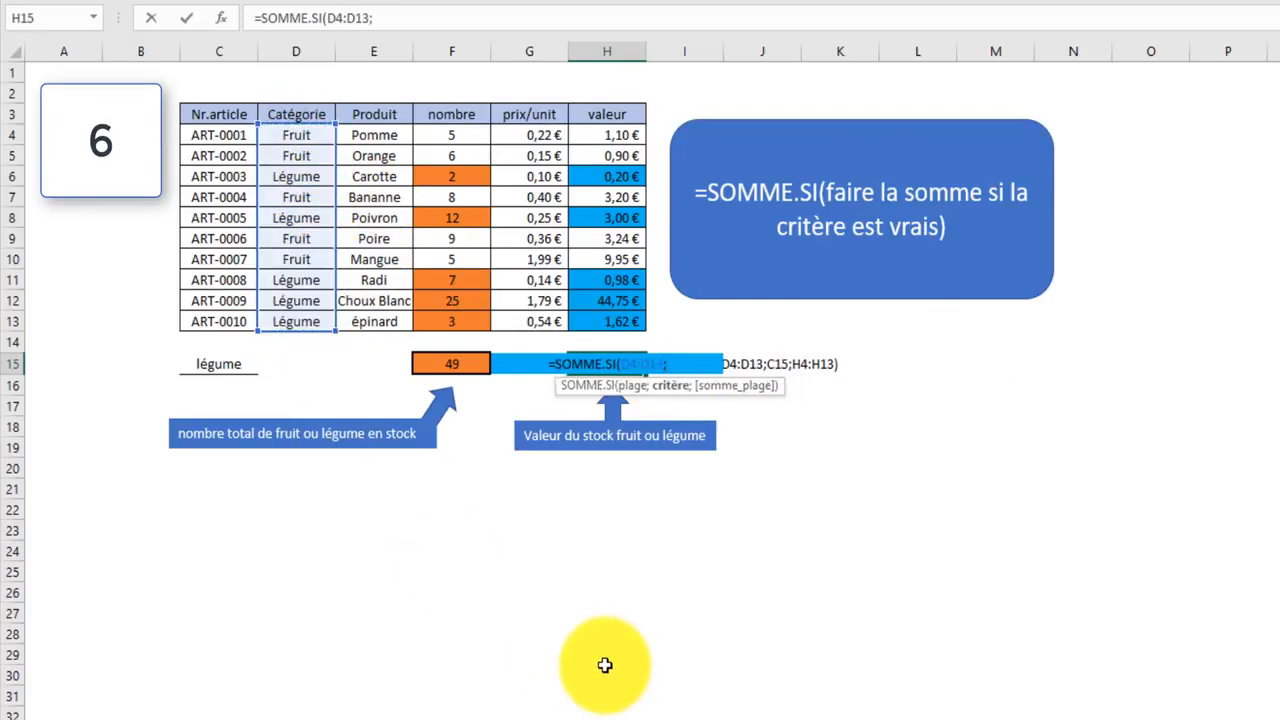
pyautogui.write('"')
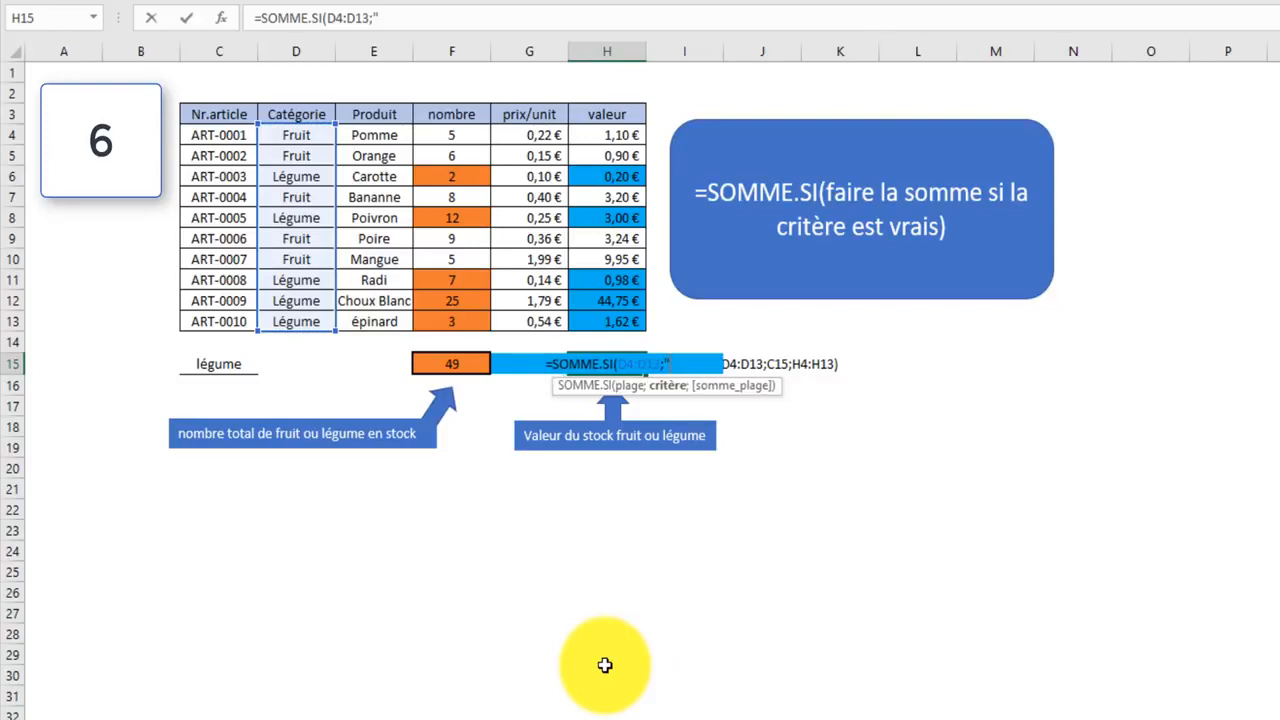
pyautogui.write('légume")')
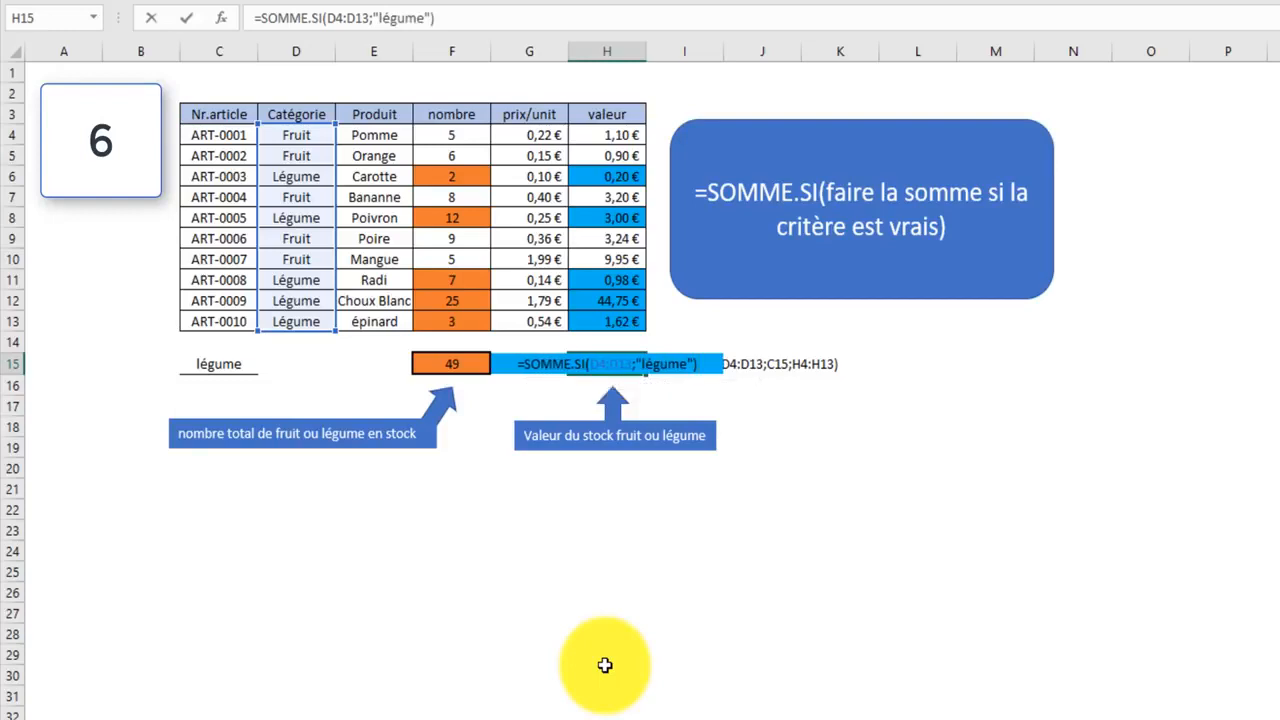
# Step: Complete the SOMME.SI formula in H15 with H4:H13 as the range to sum
pyautogui.press('BackSpace')
pyautogui.write(';')
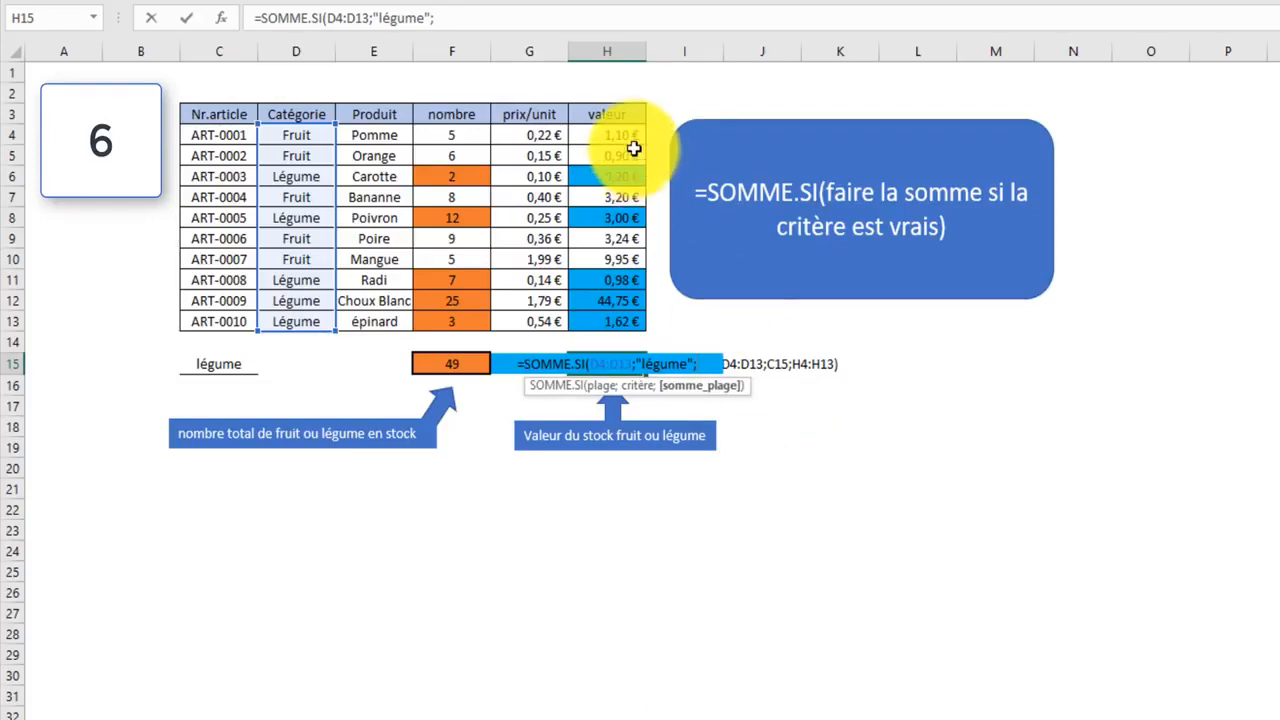
pyautogui.moveTo(611, 135); pyautogui.dragTo(607, 321)
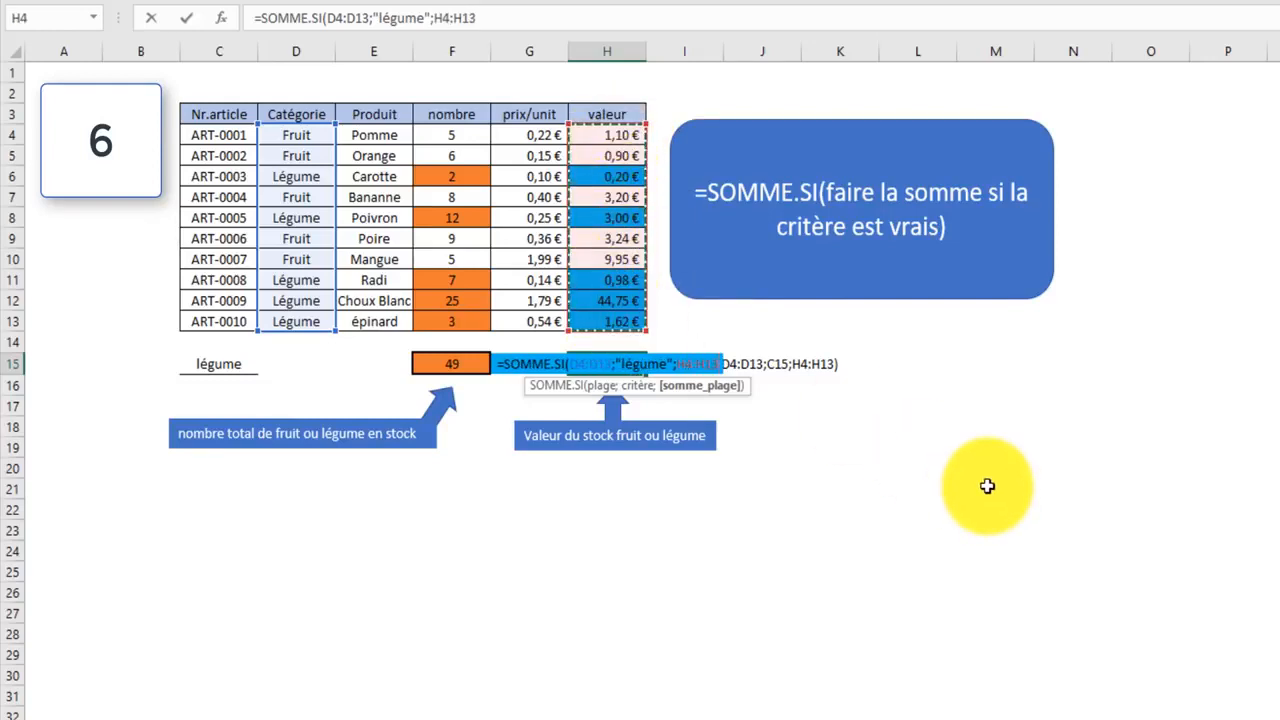
pyautogui.write(')')
pyautogui.press('Return')
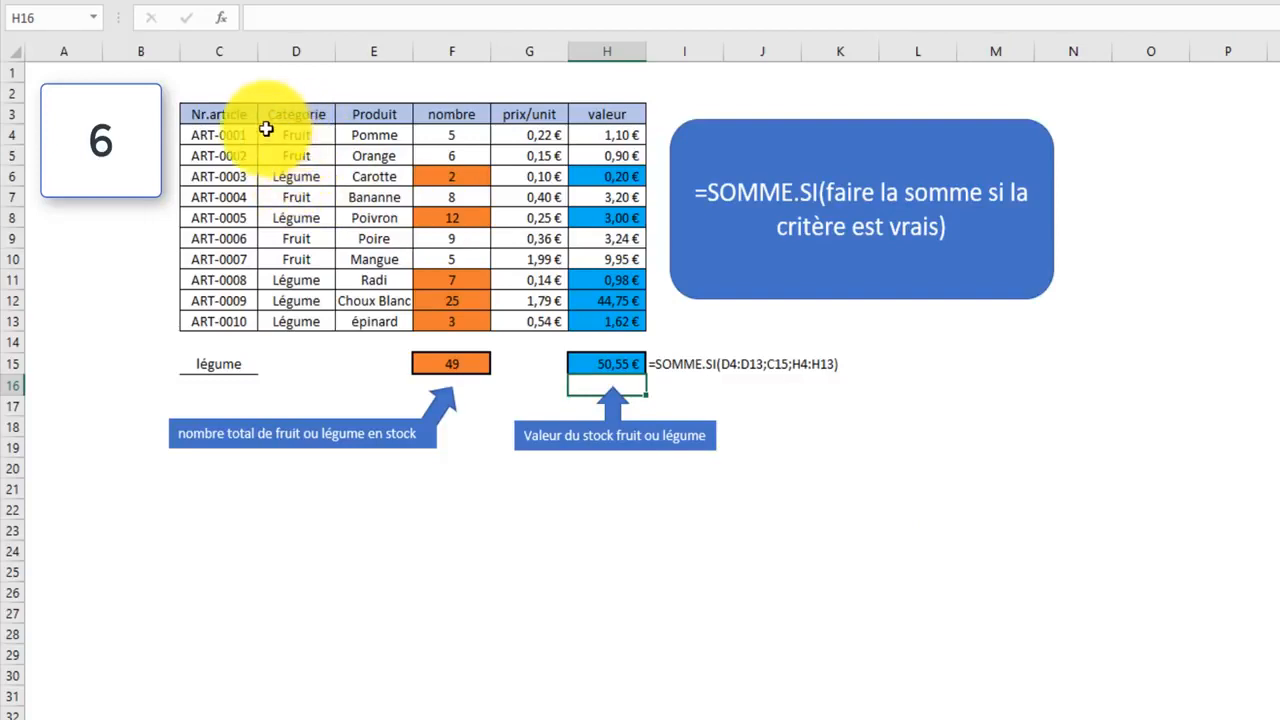
# Step: Examine the categories from D4 to D11 row by row, along with the stock values in the Légume rows
pyautogui.click(310, 134)
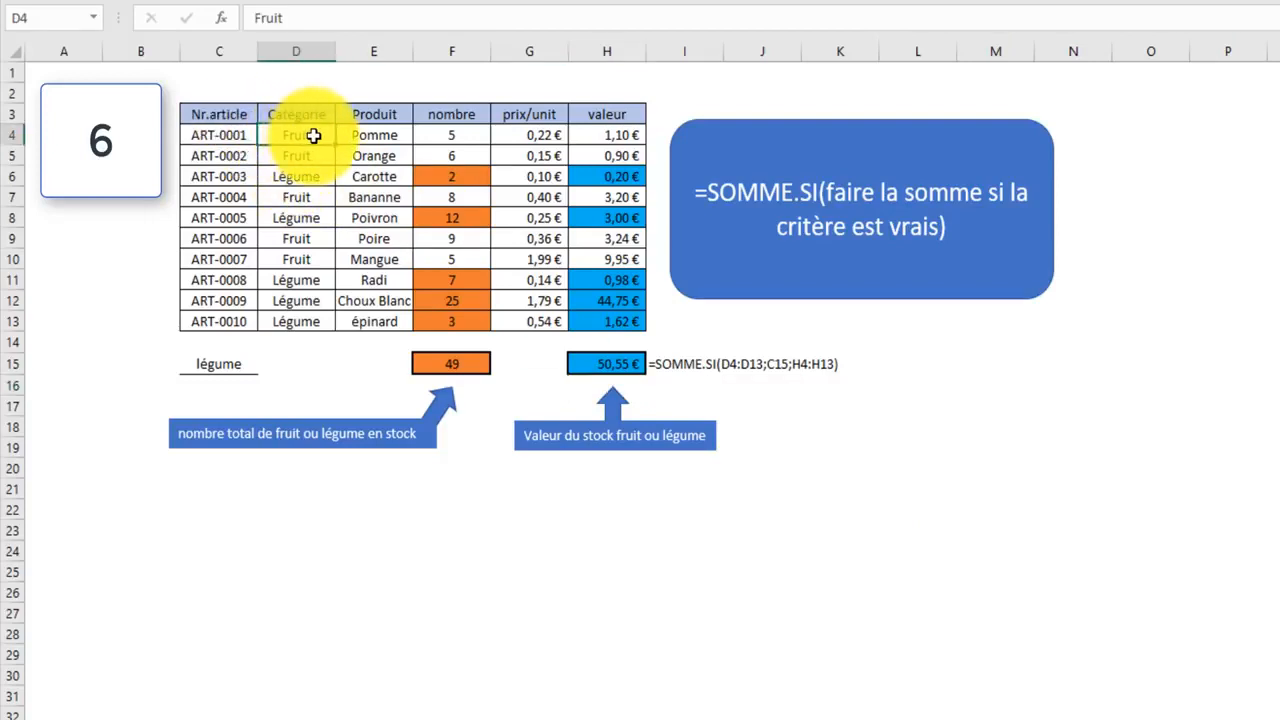
pyautogui.click(315, 156)
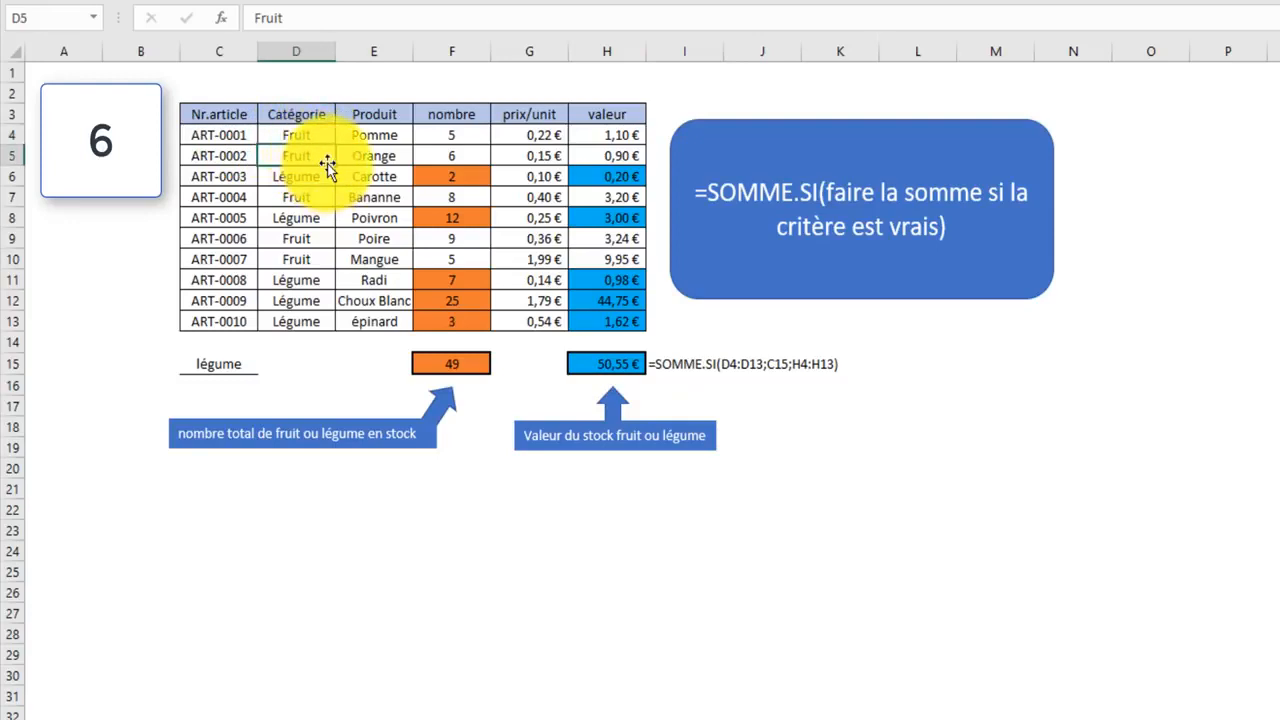
pyautogui.click(300, 178)
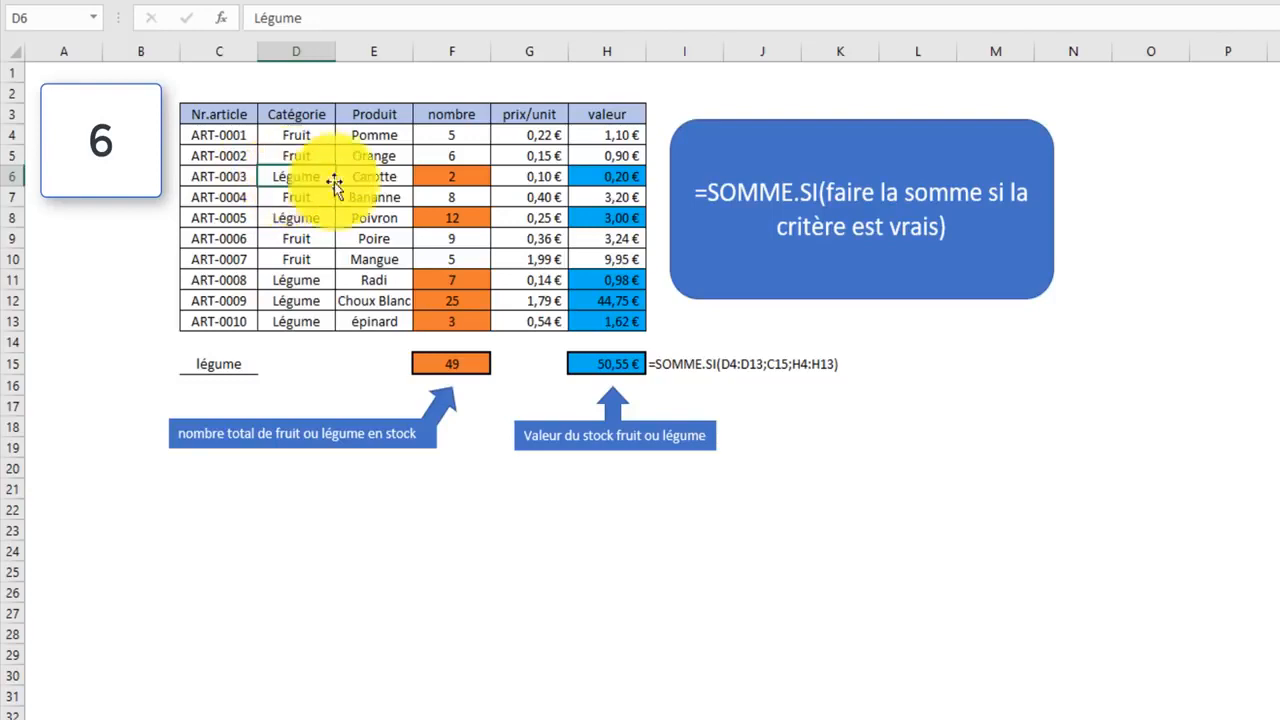
pyautogui.click(598, 176)
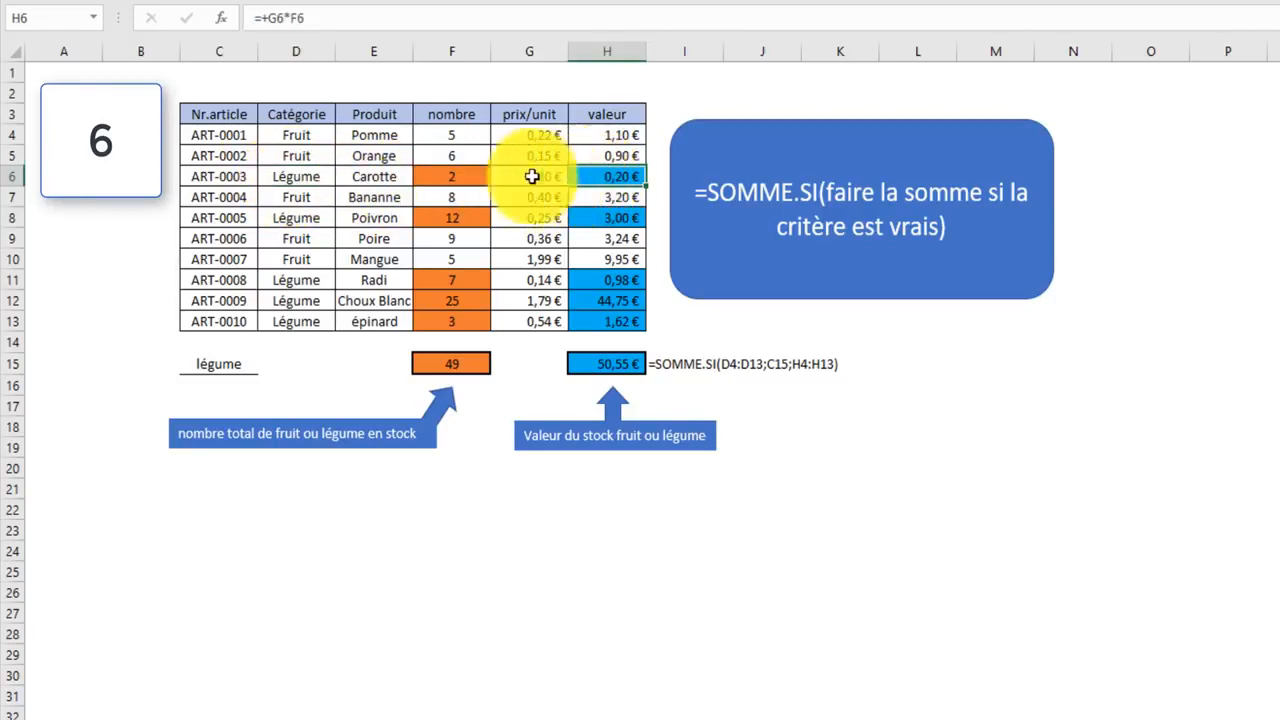
pyautogui.click(297, 193)
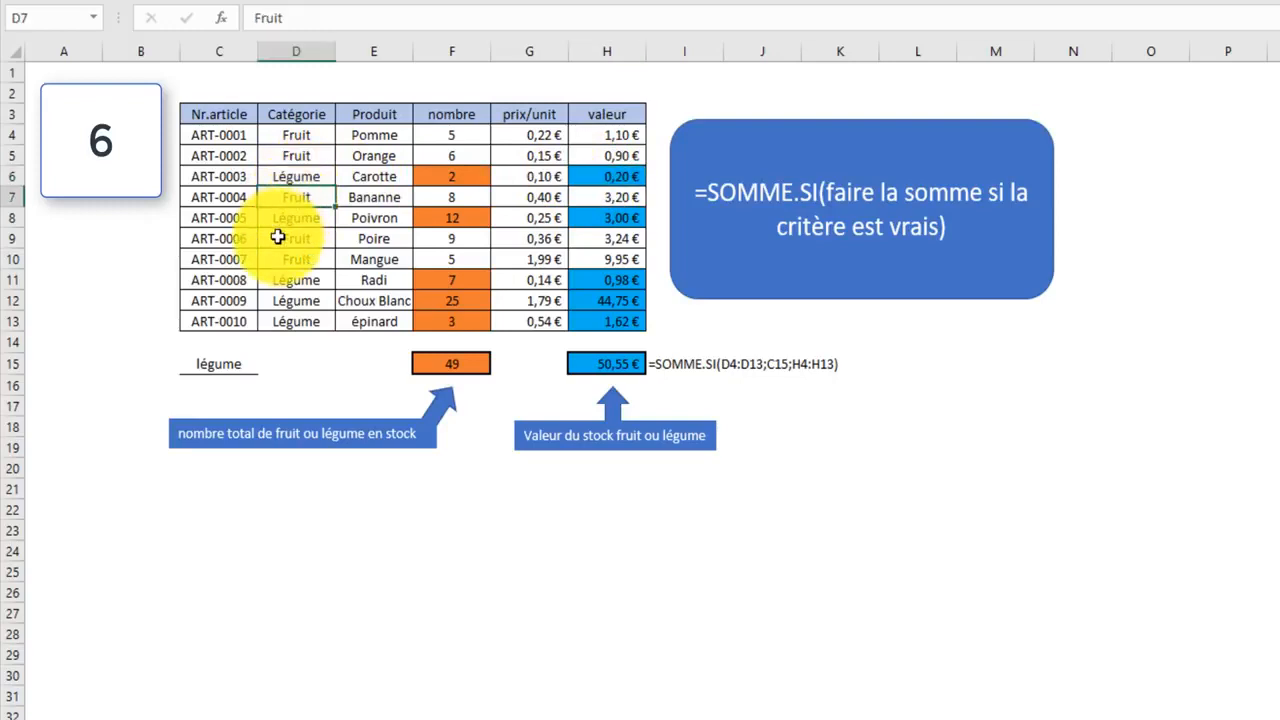
pyautogui.click(315, 218)
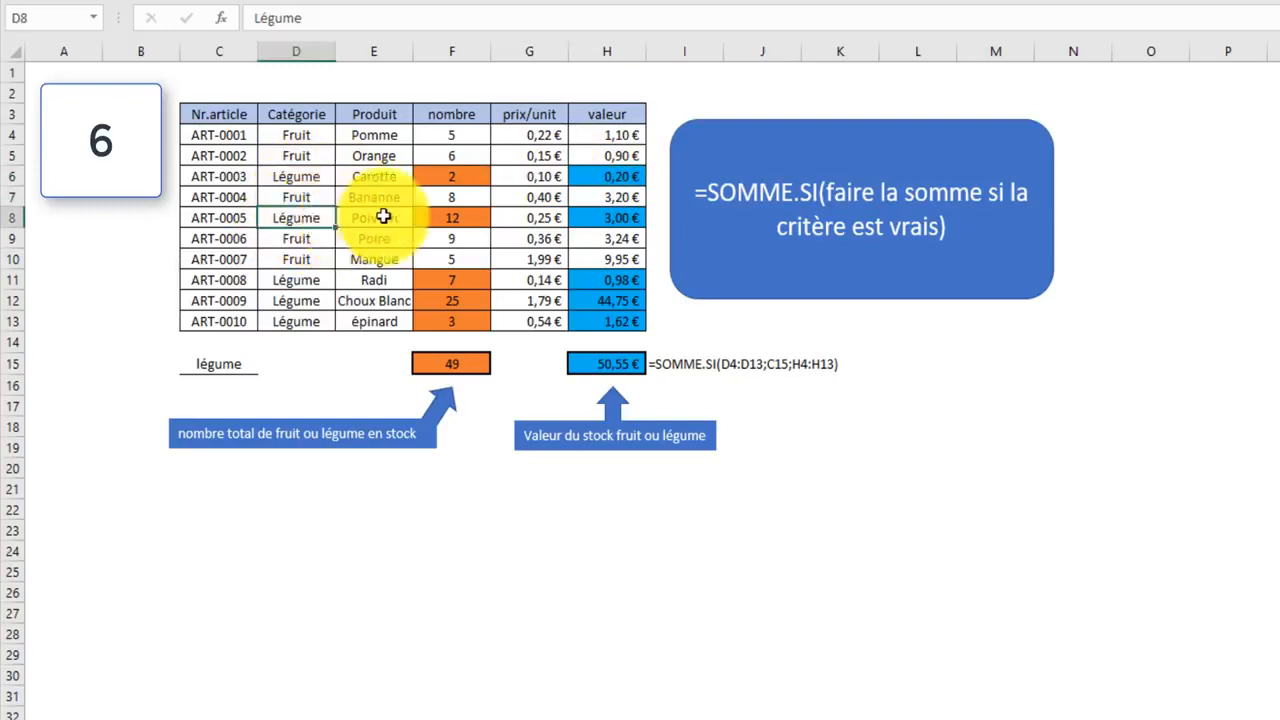
pyautogui.click(603, 220)
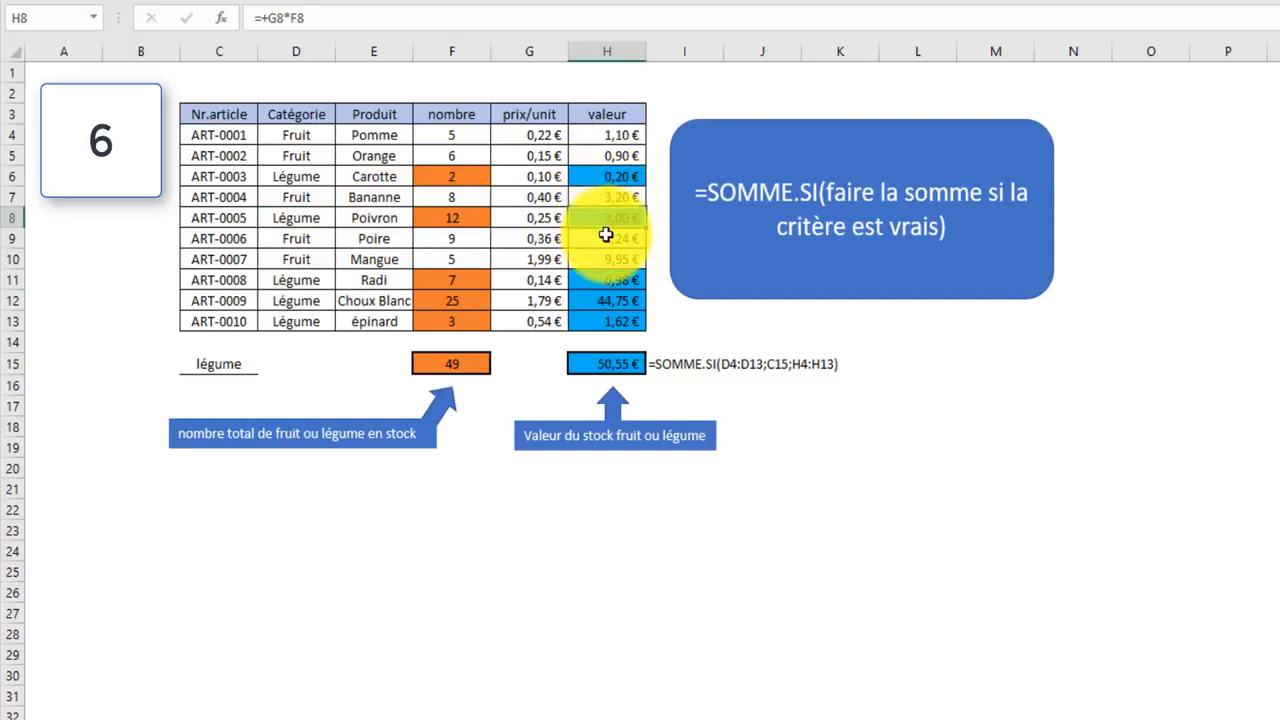
pyautogui.click(300, 238)
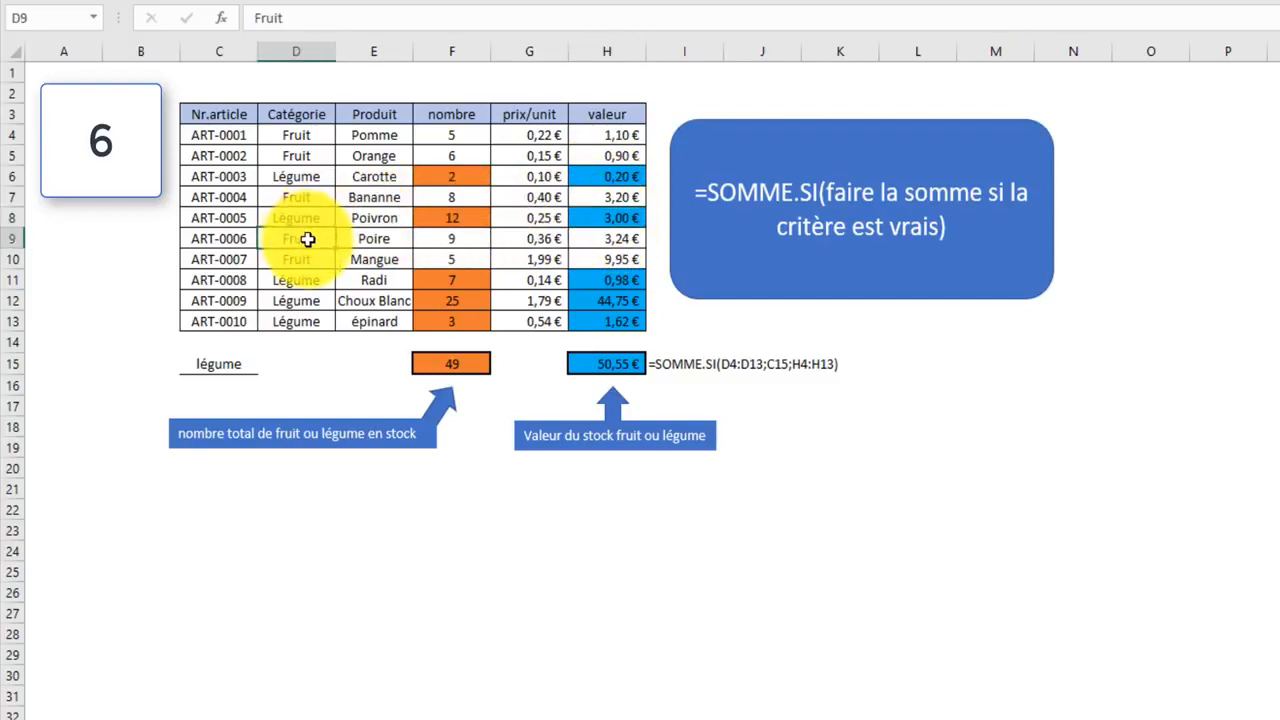
pyautogui.click(313, 257)
pyautogui.click(302, 279)
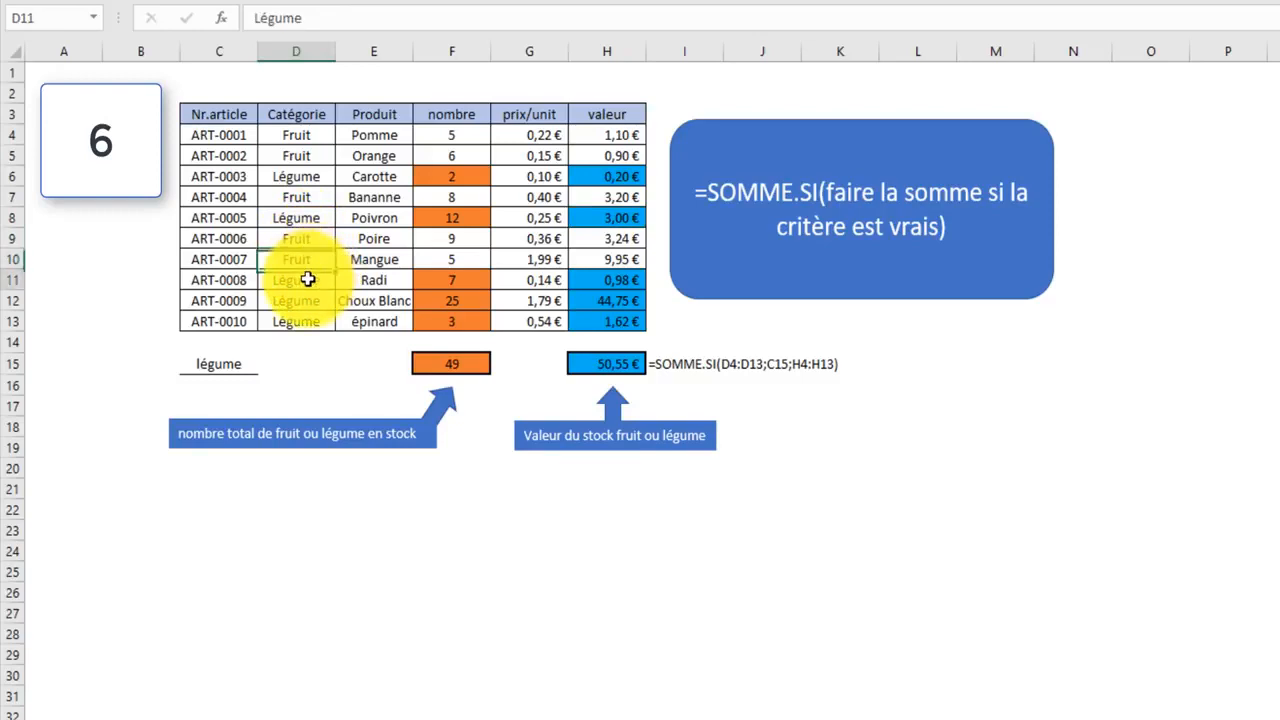
pyautogui.click(631, 287)
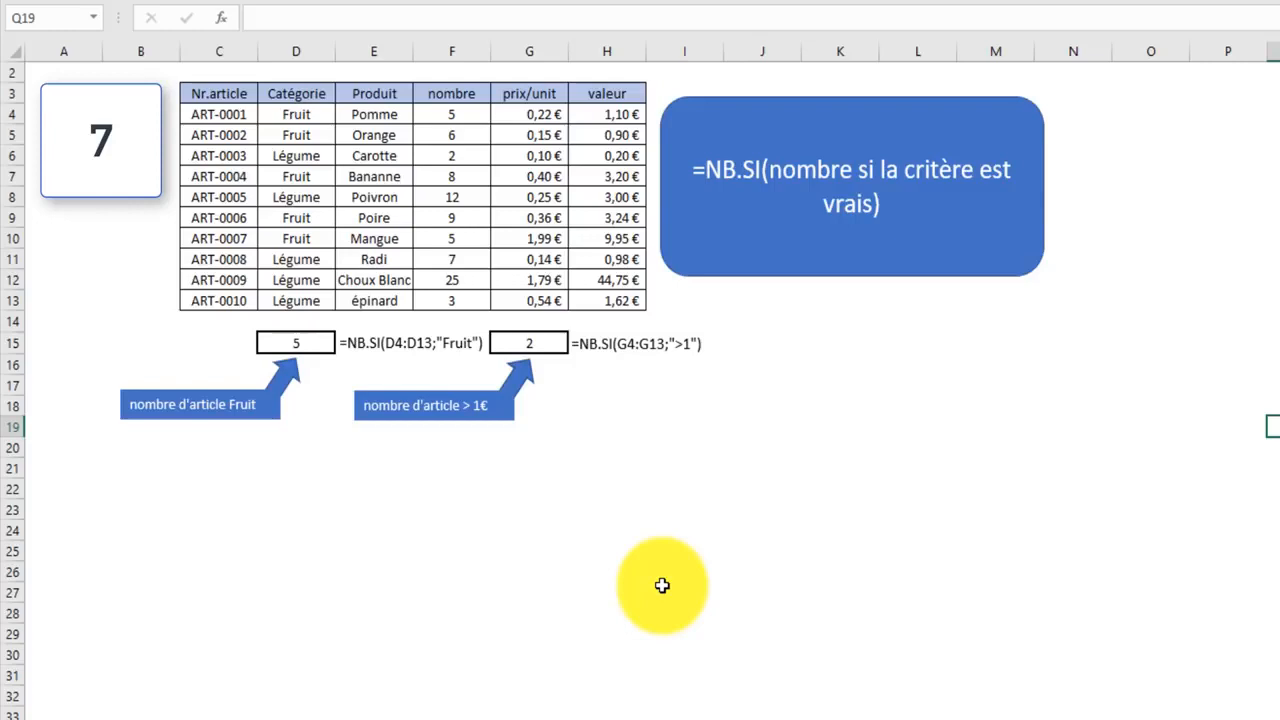
# Step: Replace the formula in D15 with an NB.SI that counts the cells in D4:D13 matching the criterion "fruit"
pyautogui.click(298, 343)
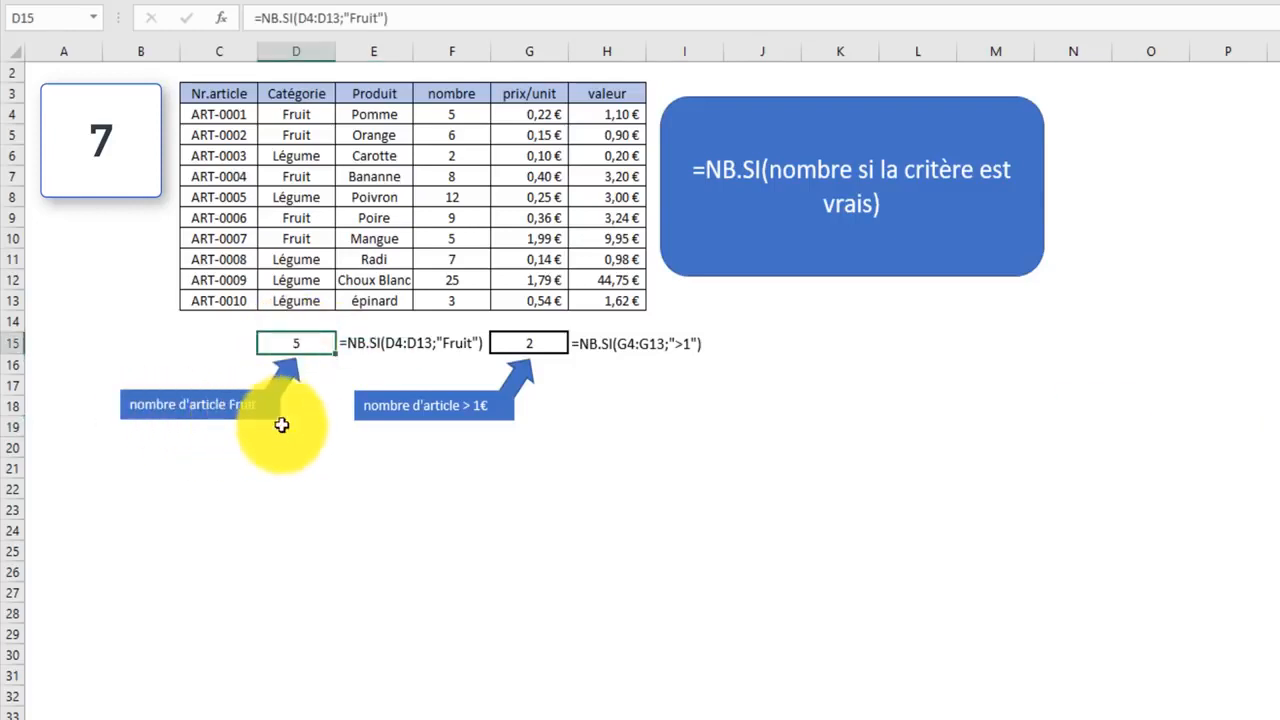
pyautogui.write('=')
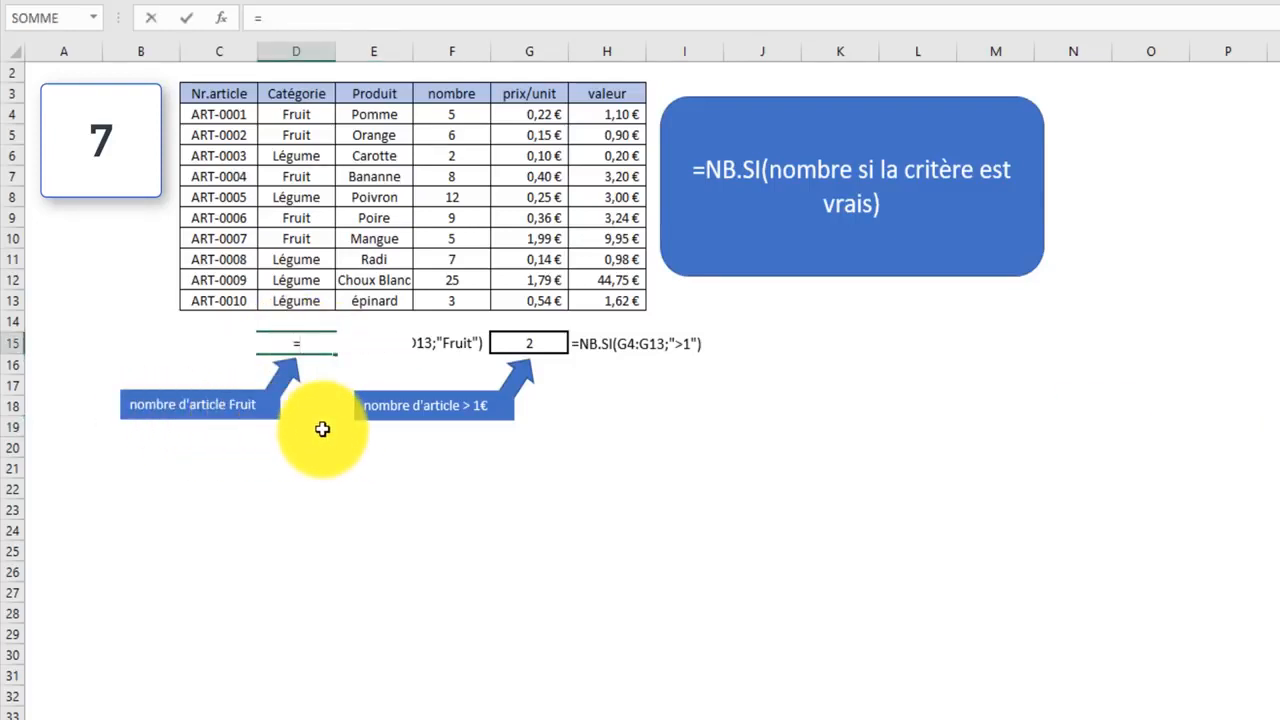
pyautogui.write('nb.si')
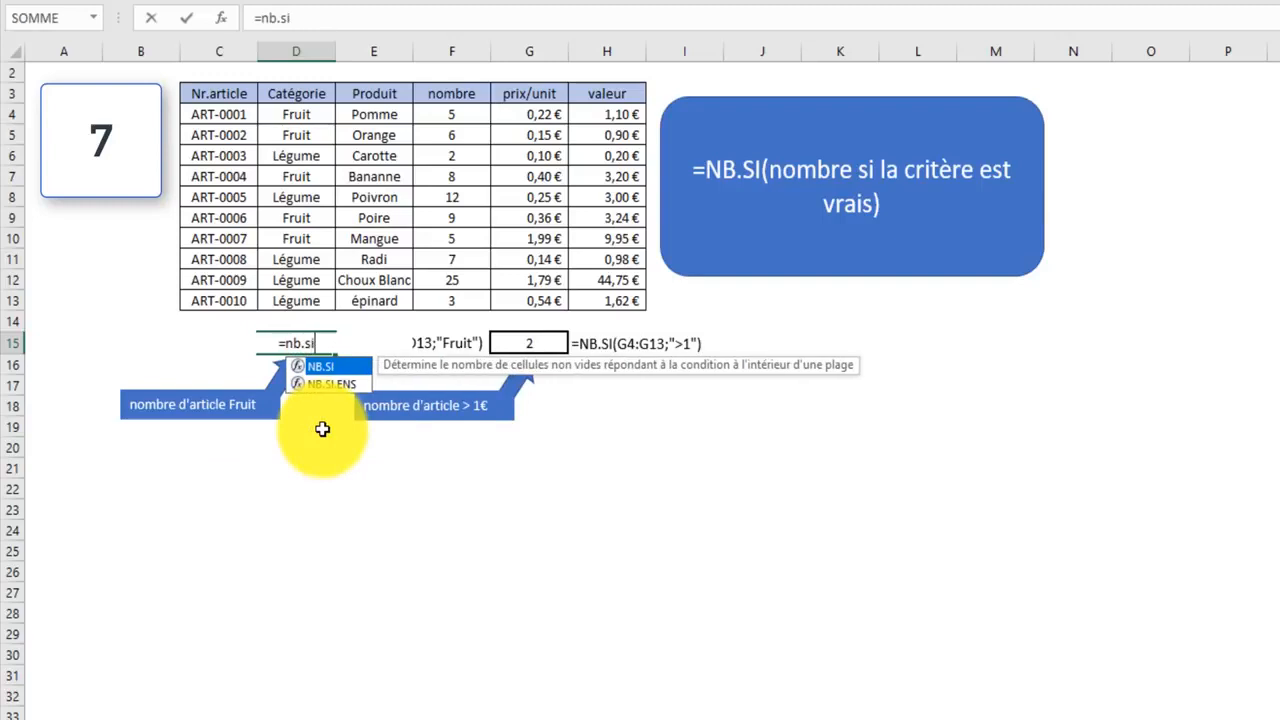
pyautogui.press('Tab')
pyautogui.click(321, 101)
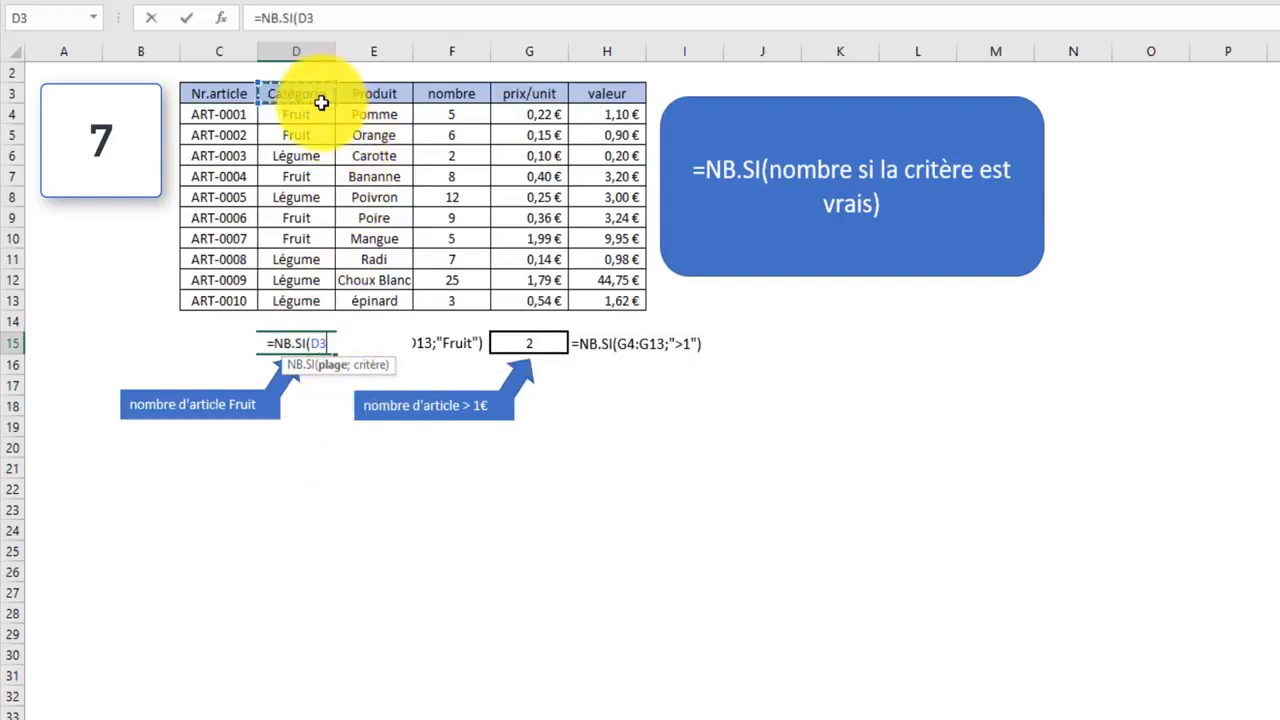
pyautogui.moveTo(312, 114); pyautogui.dragTo(303, 295)
pyautogui.write(';"')
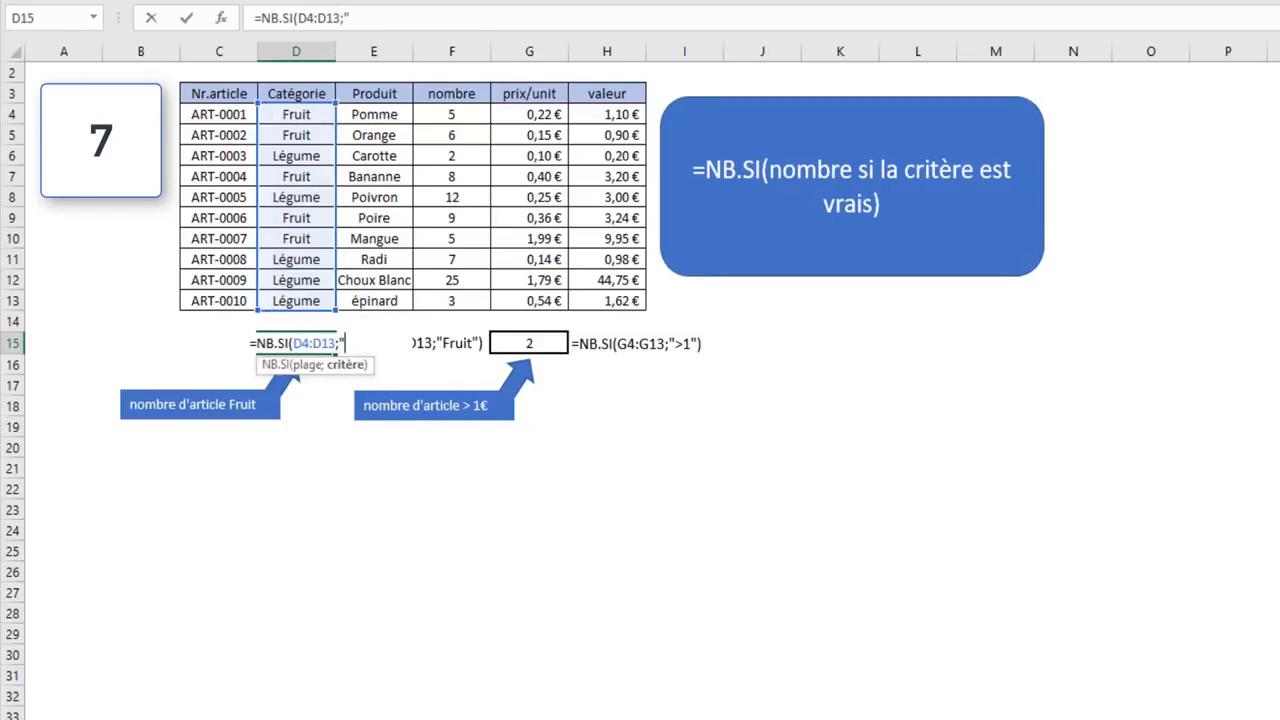
pyautogui.write('fruit")')
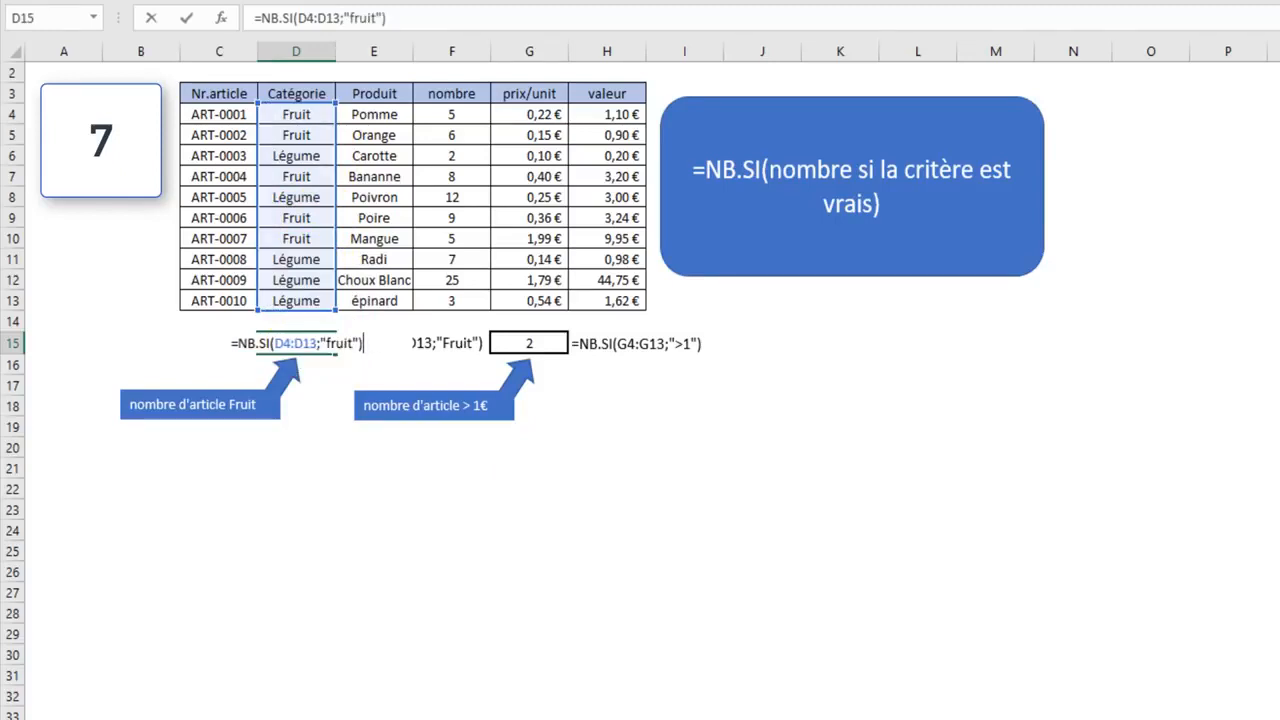
pyautogui.press('Return')
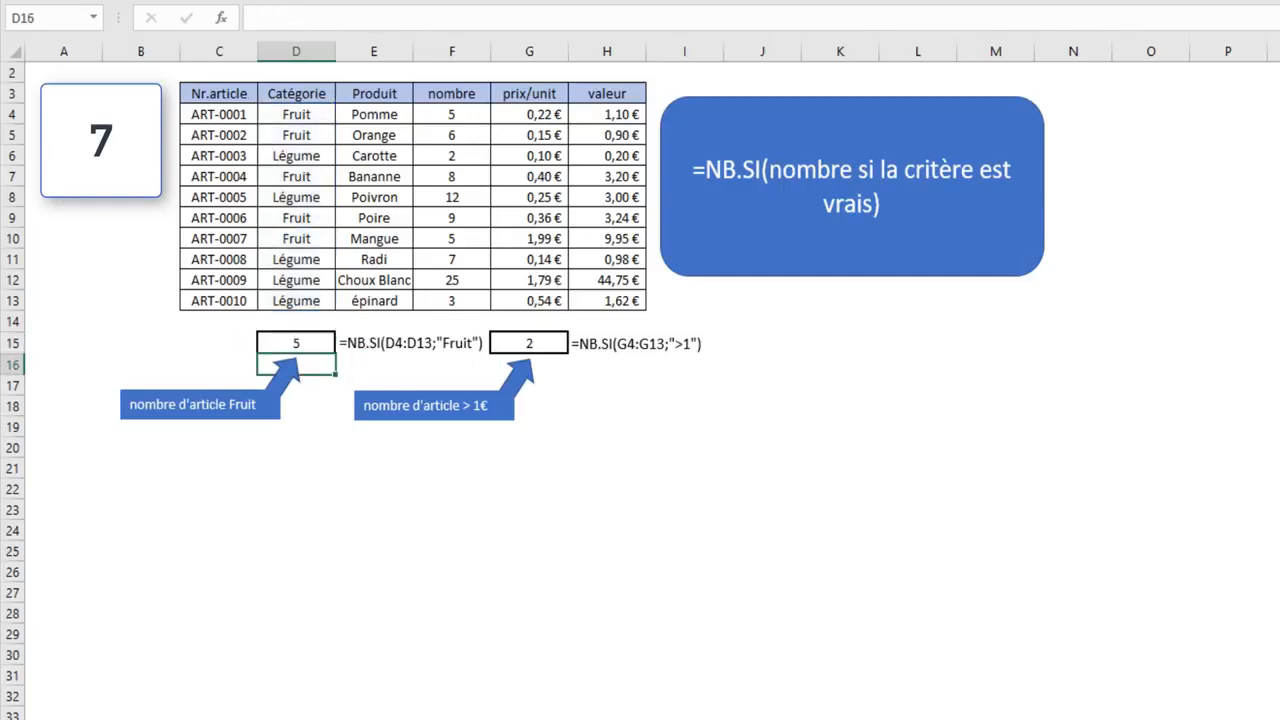
# Step: Examine the Fruit entries in the category column by selecting D4, D5, D7, D9 and D10 together
pyautogui.click(176, 525)
pyautogui.click(296, 114)
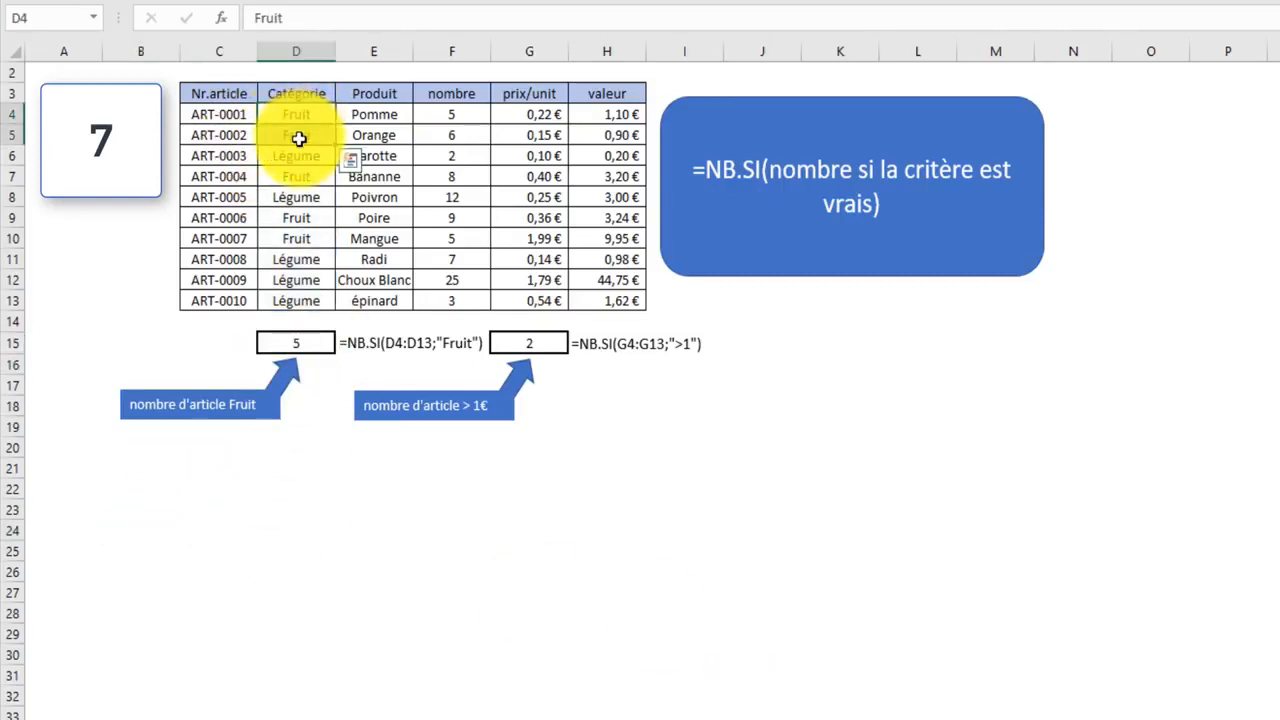
pyautogui.keyDown('ctrl'); pyautogui.click(296, 135); pyautogui.keyUp('ctrl')
pyautogui.keyDown('ctrl'); pyautogui.click(296, 176); pyautogui.keyUp('ctrl')
pyautogui.keyDown('ctrl'); pyautogui.click(297, 219); pyautogui.keyUp('ctrl')
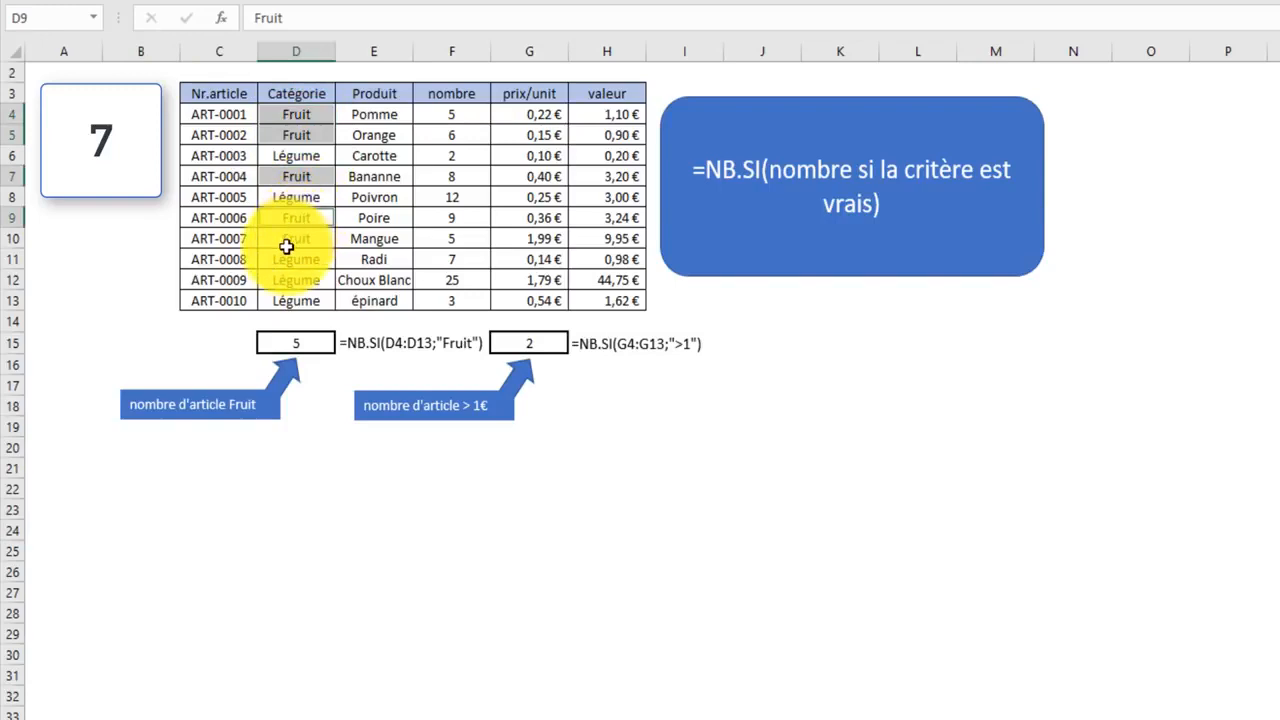
pyautogui.keyDown('ctrl'); pyautogui.click(305, 237); pyautogui.keyUp('ctrl')
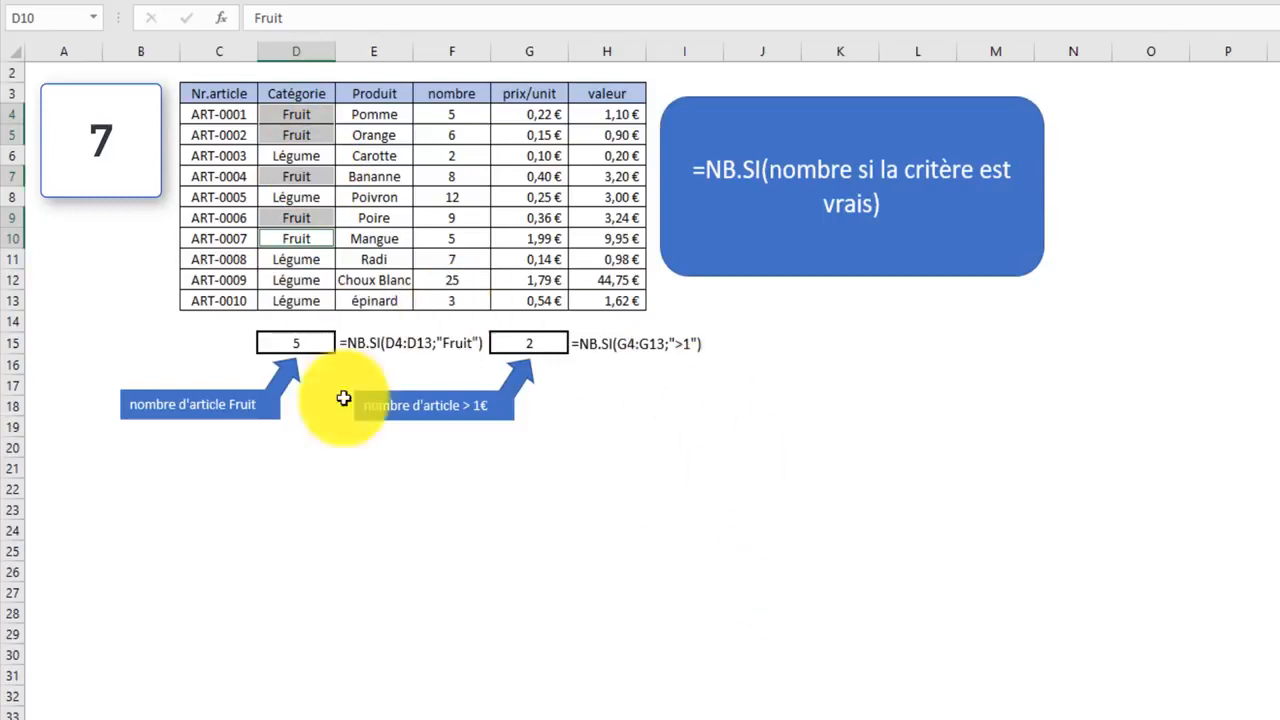
pyautogui.click(429, 525)
pyautogui.click(607, 445)
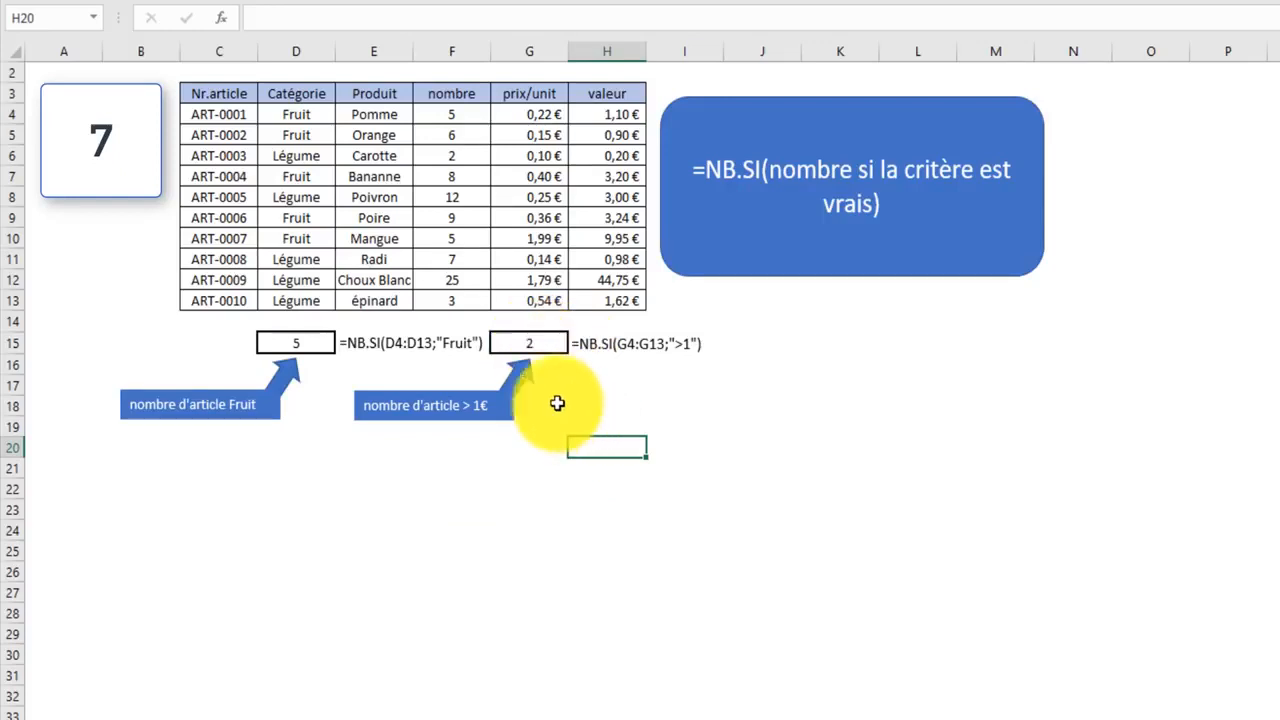
# Step: Replace the formula in G15 with an NB.SI over the unit prices G4:G13 using the criterion ">1"
pyautogui.moveTo(539, 116); pyautogui.dragTo(542, 306)
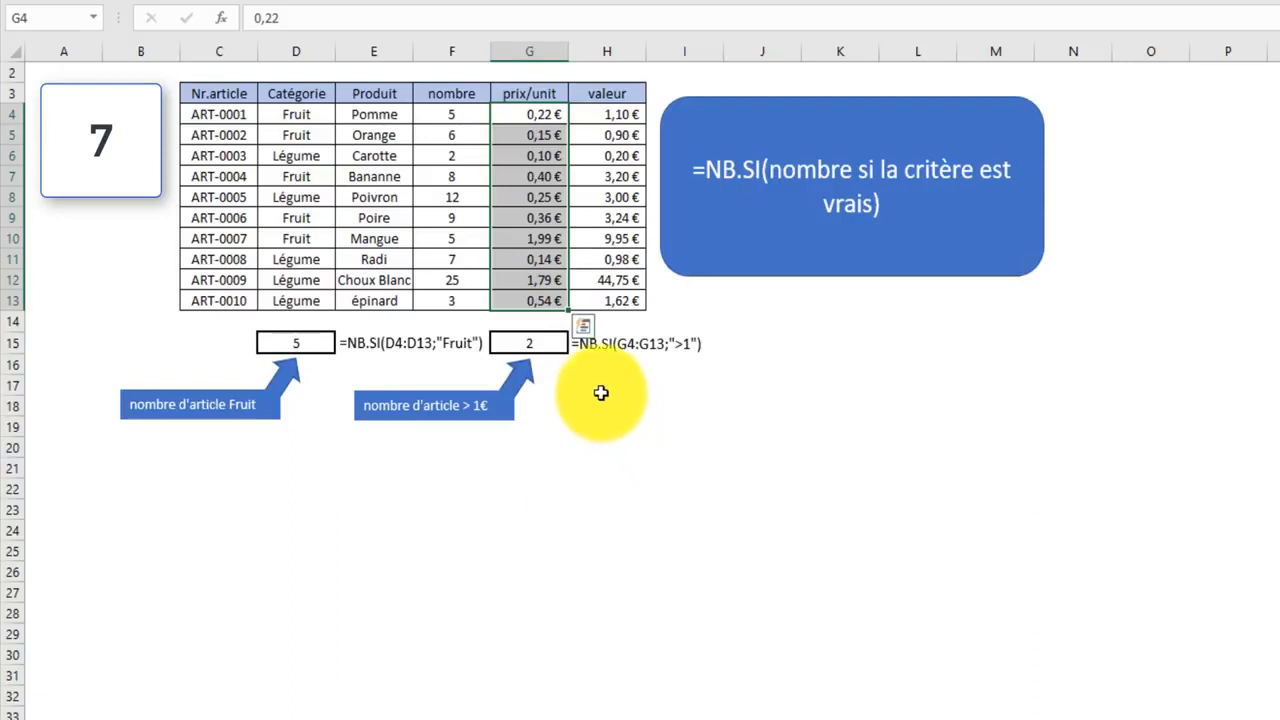
pyautogui.click(524, 342)
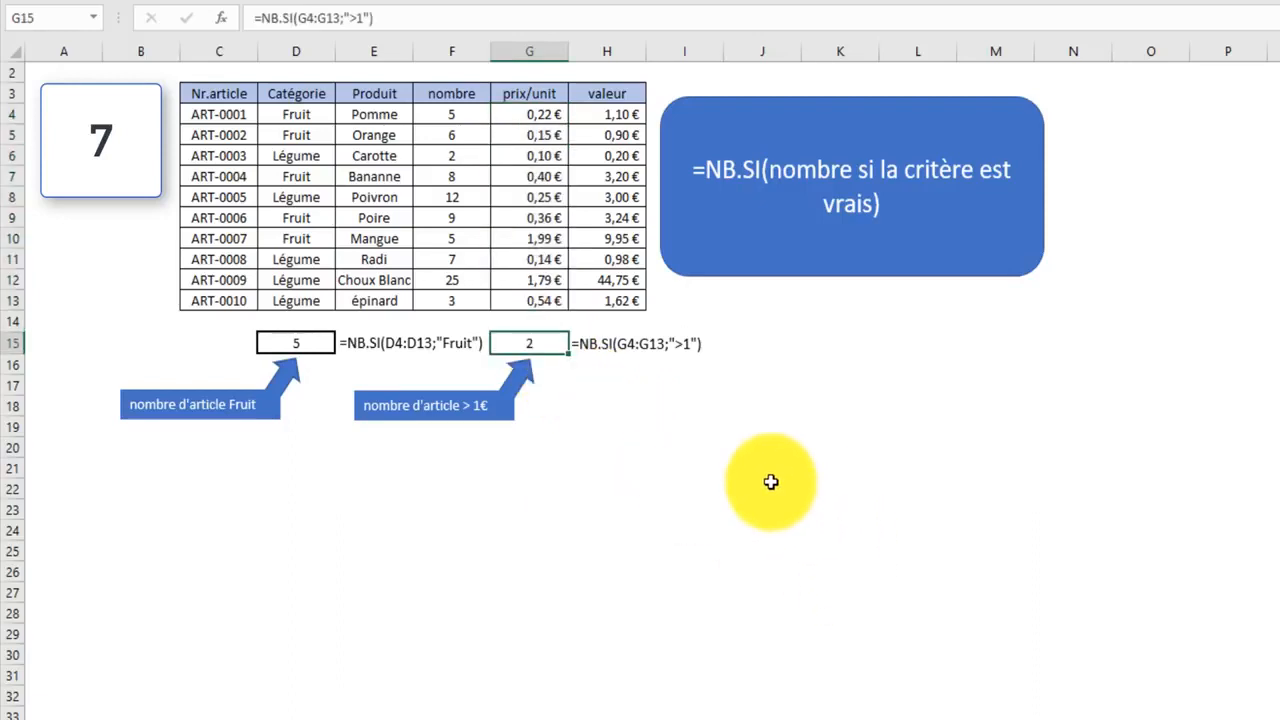
pyautogui.write('=')
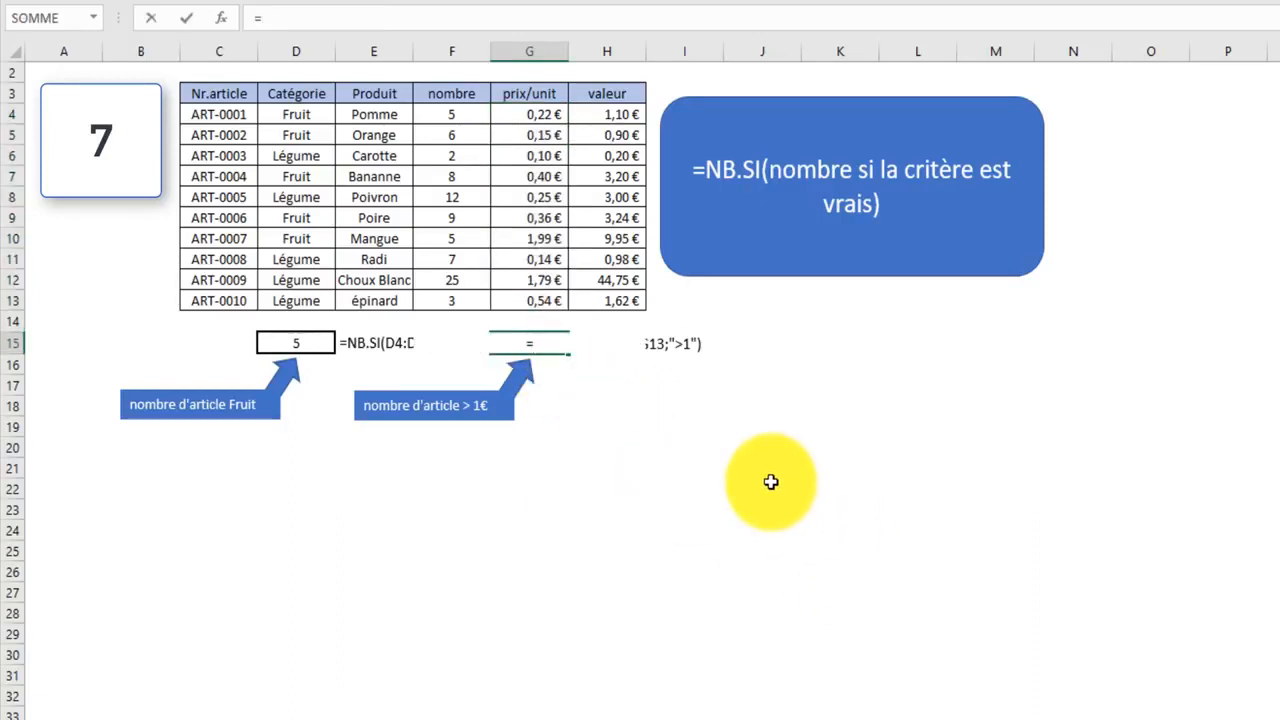
pyautogui.write('nb.si')
pyautogui.press('Tab')
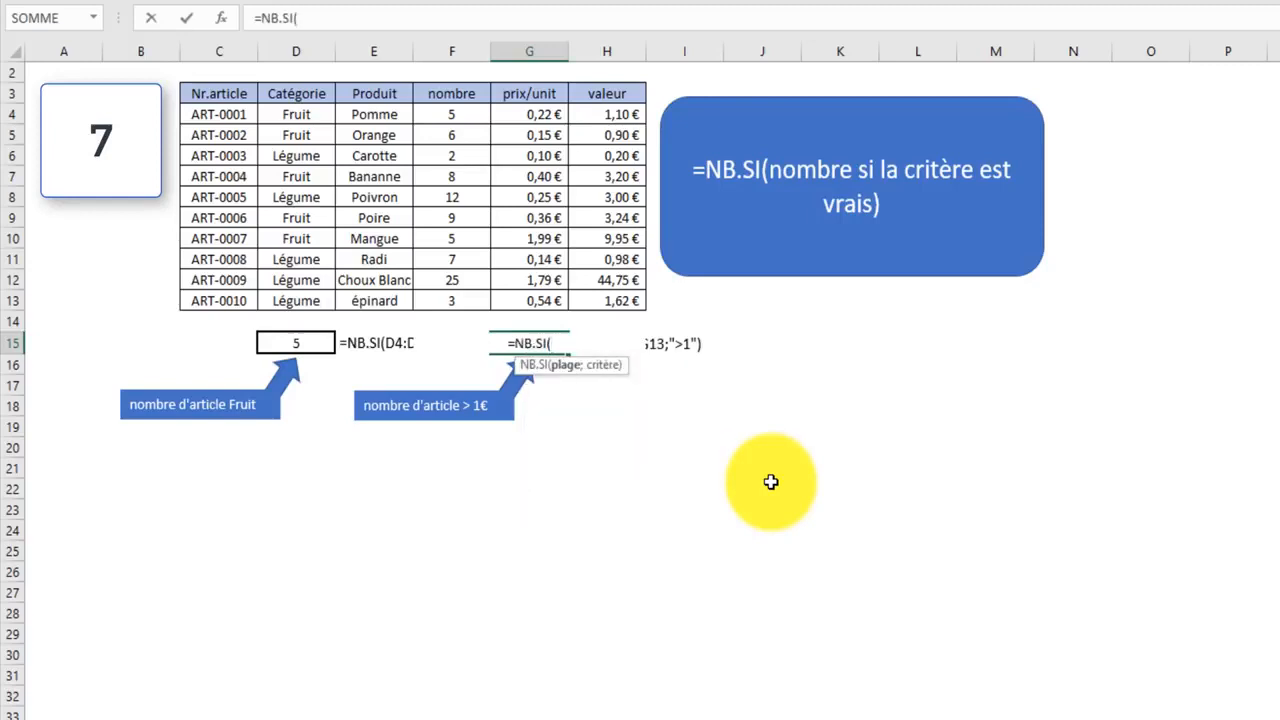
pyautogui.moveTo(540, 112); pyautogui.dragTo(532, 302)
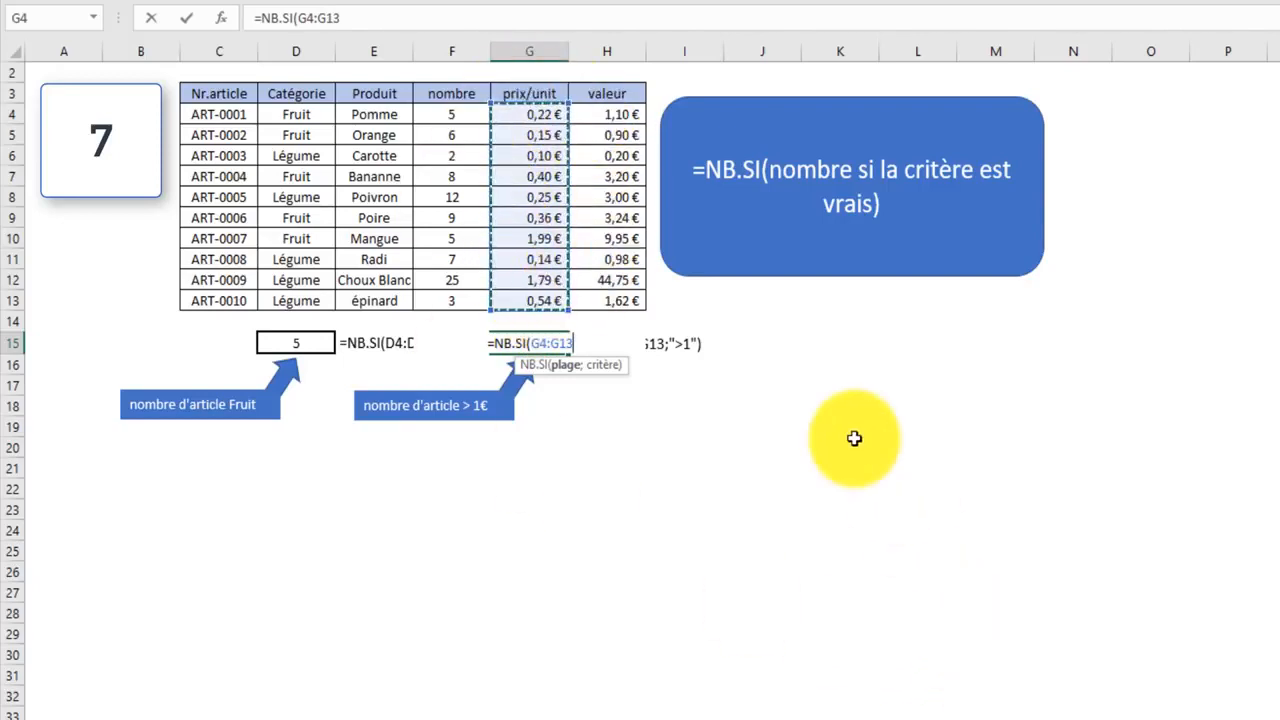
pyautogui.write(';')
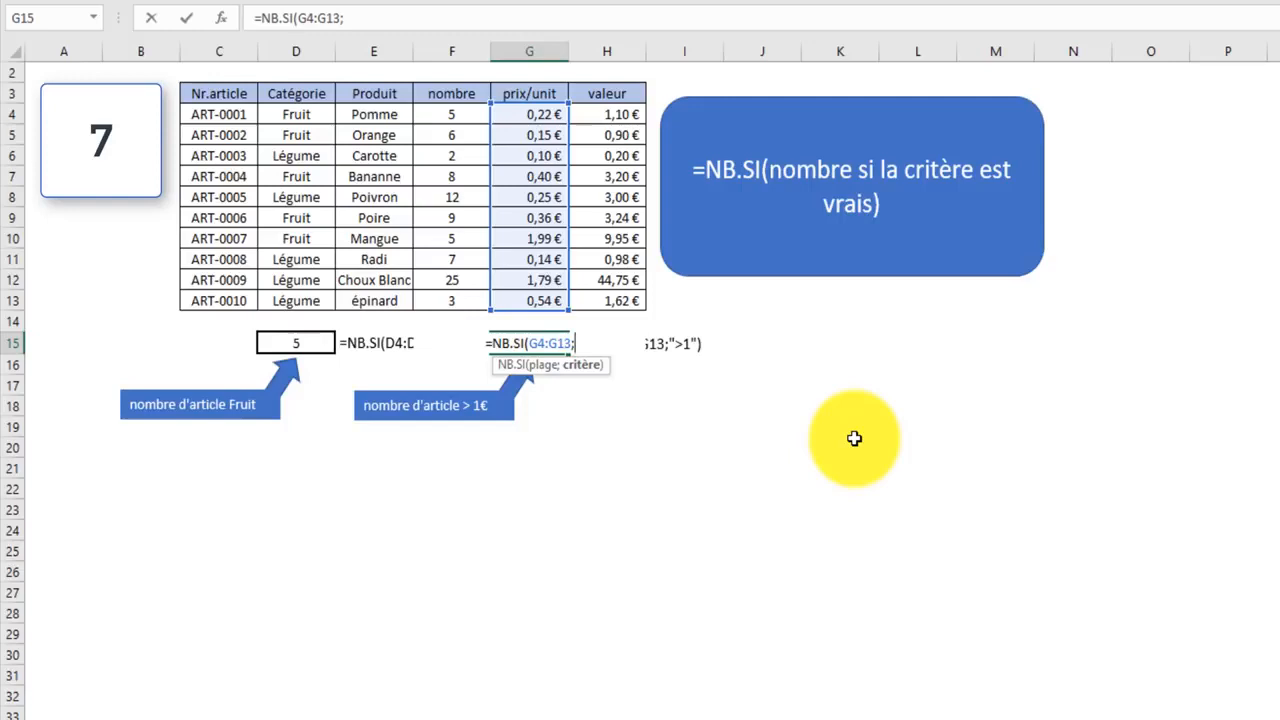
pyautogui.write('"')
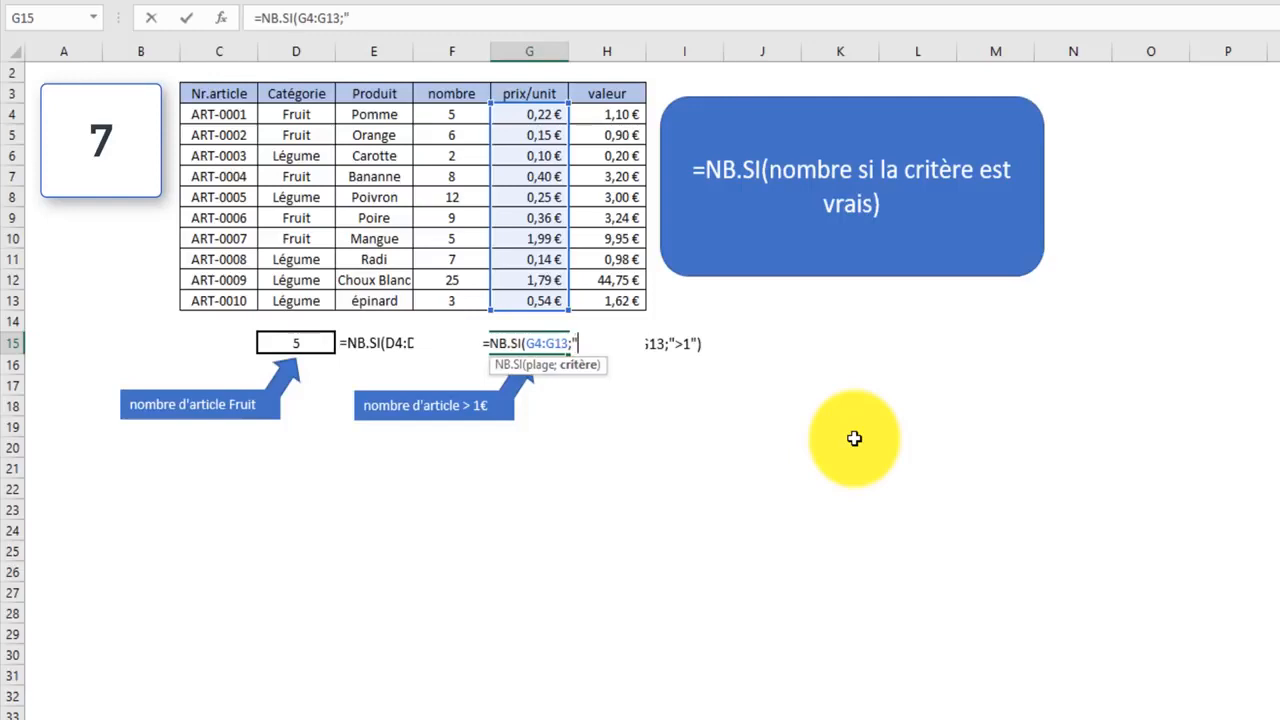
pyautogui.write('>')
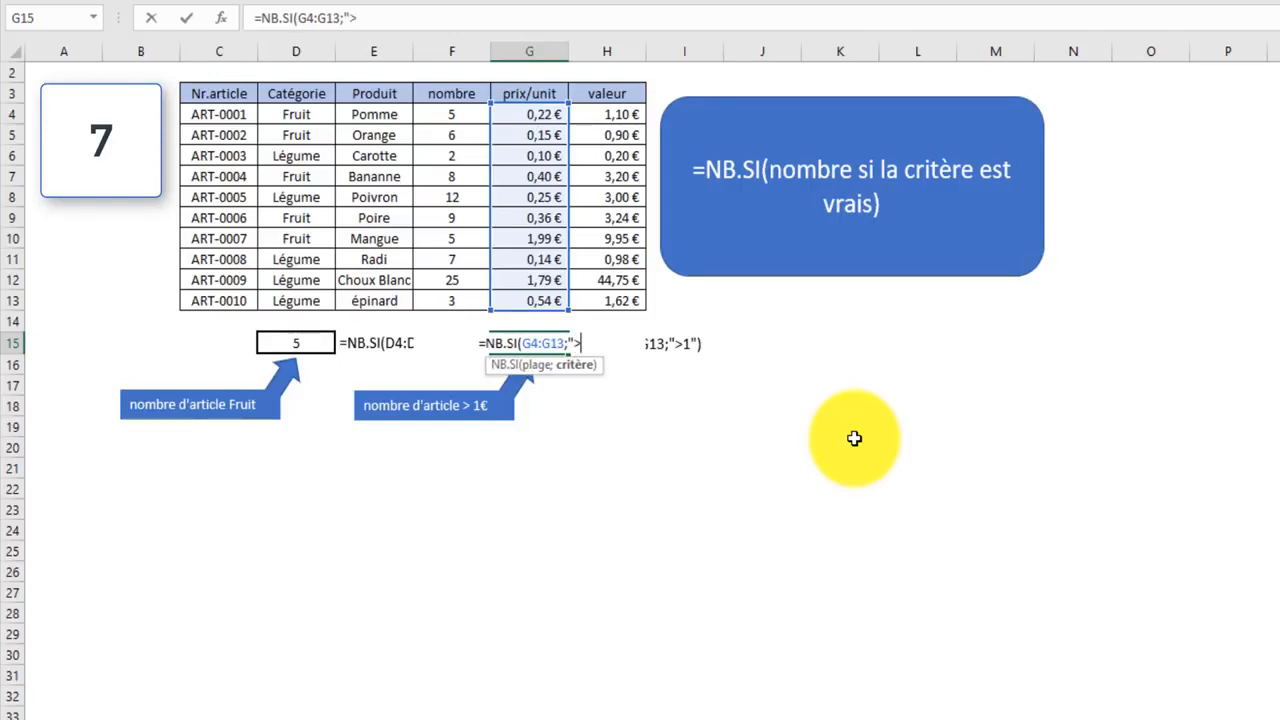
pyautogui.write('1"')
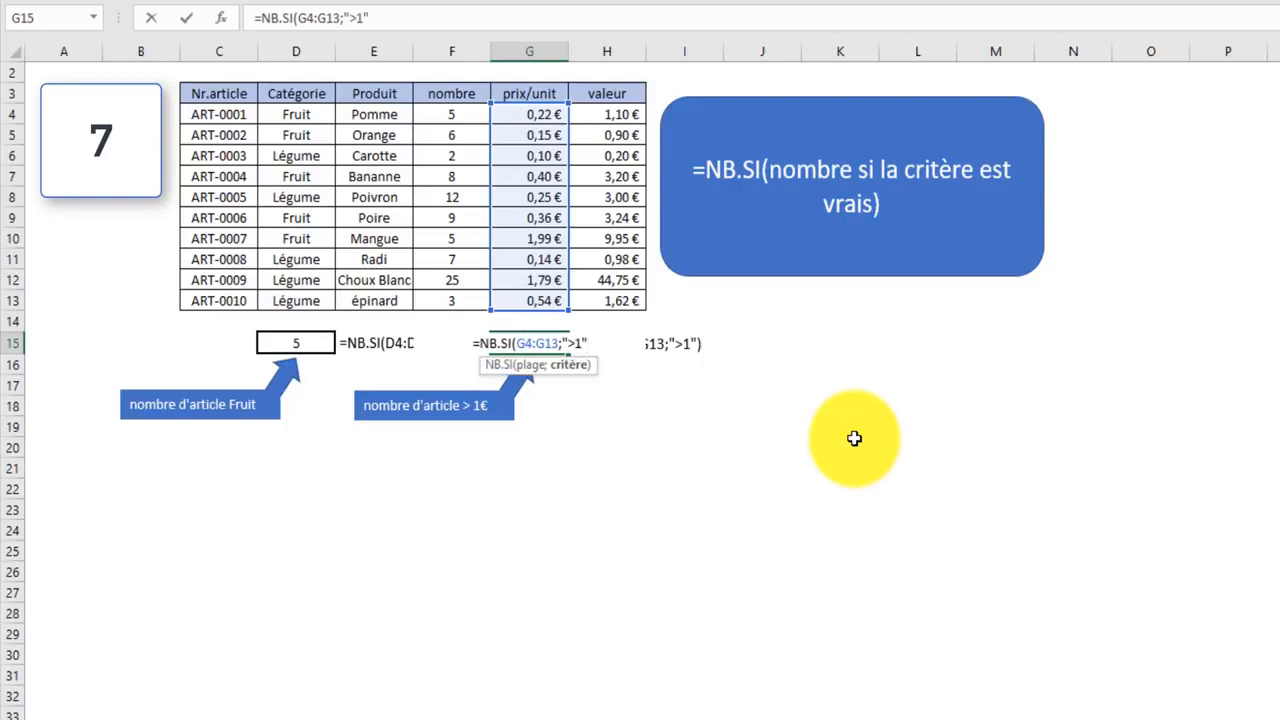
pyautogui.write(')')
pyautogui.press('Return')
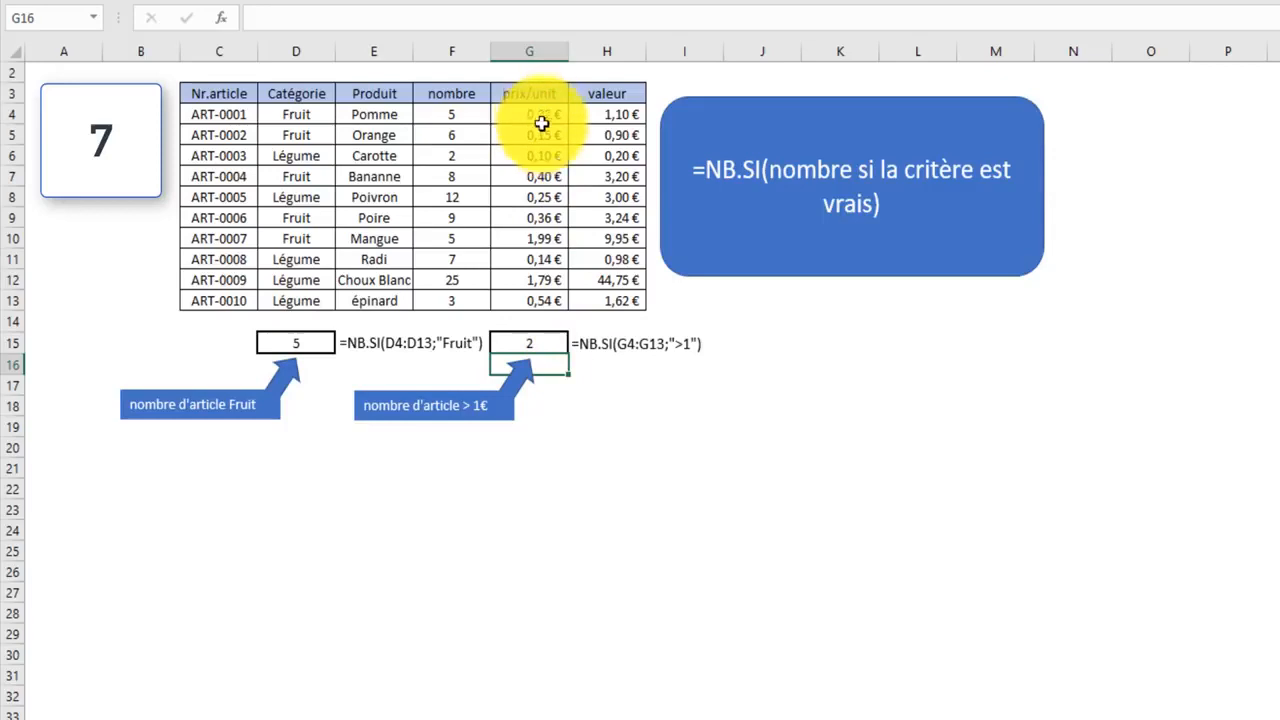
# Step: Highlight the unit prices in G10 and G12 with a yellow fill
pyautogui.click(527, 236)
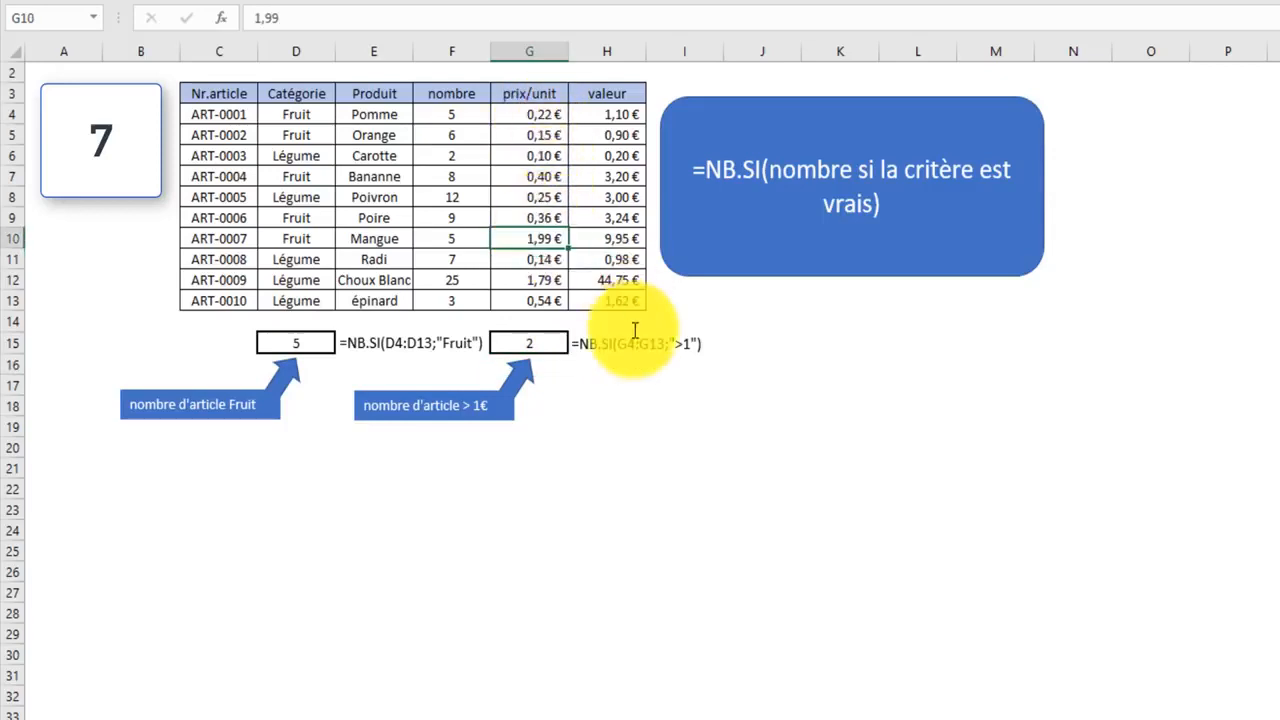
pyautogui.keyDown('ctrl'); pyautogui.click(529, 280); pyautogui.keyUp('ctrl')
pyautogui.click(362, 2)
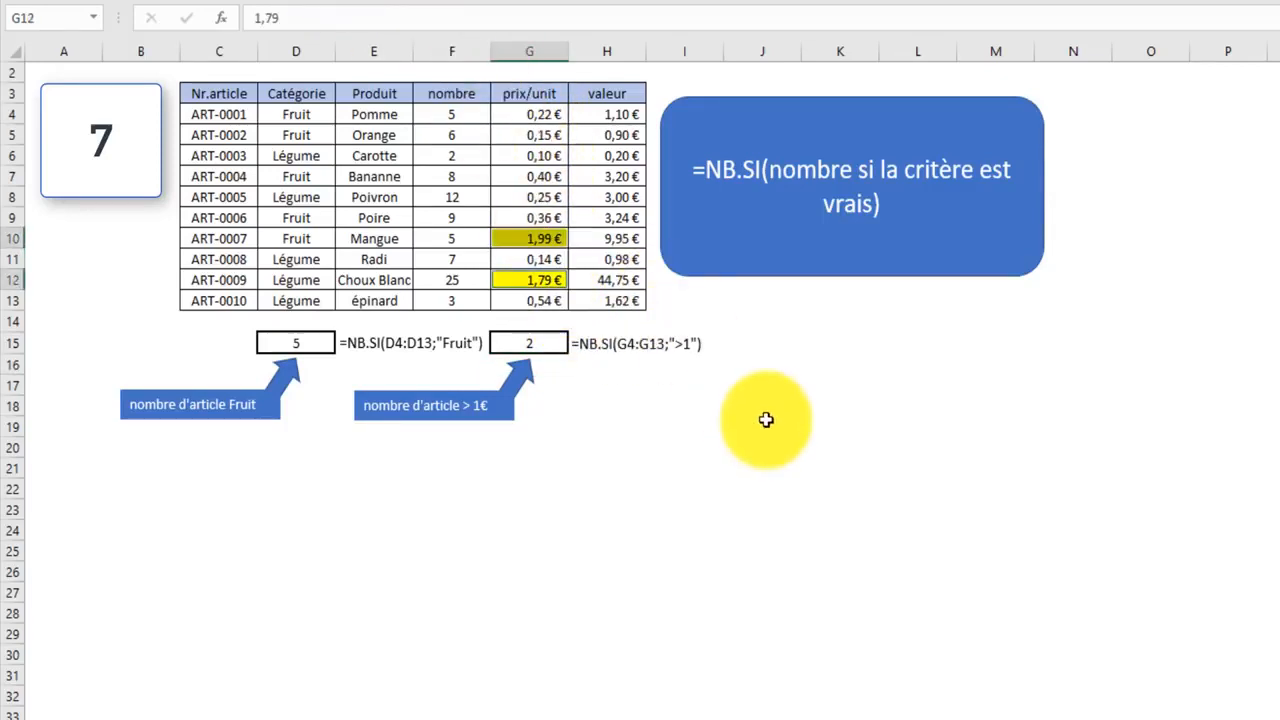
pyautogui.click(762, 421)
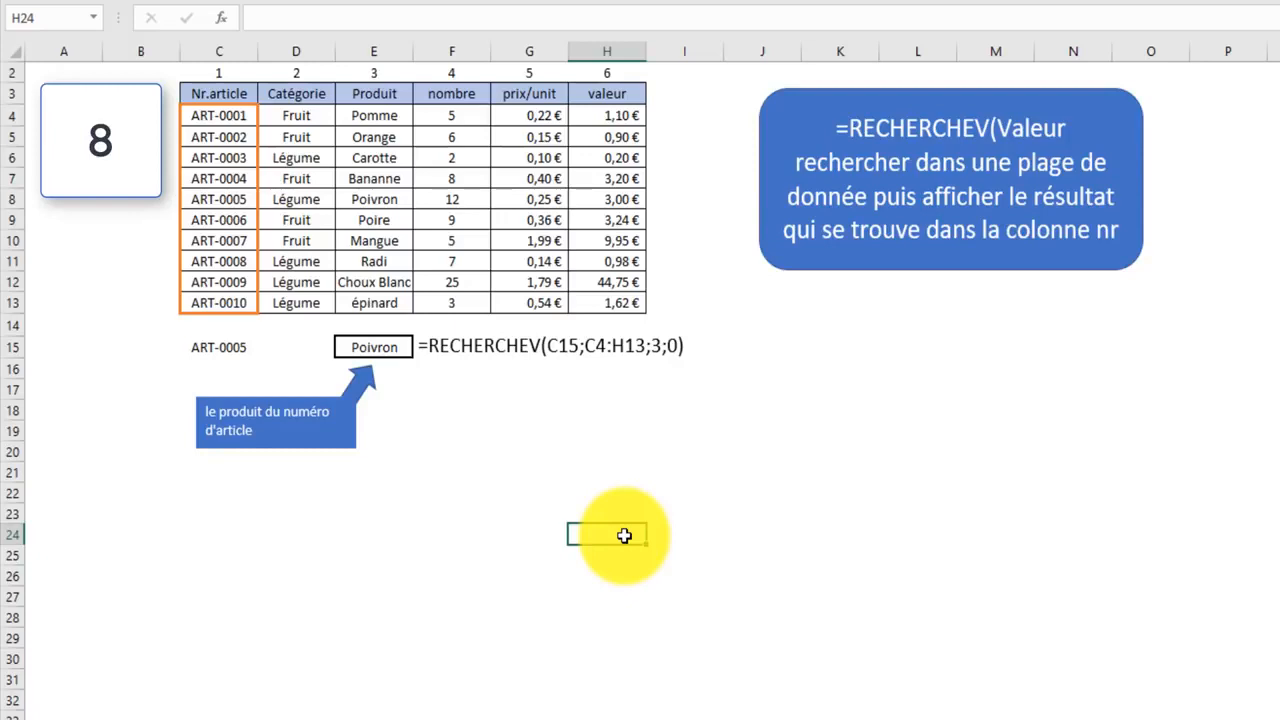
# Step: Examine the RECHERCHEV example: the article number in C15, the table range C4:H13, the ART-0005 row and the formula in E15
pyautogui.click(534, 393)
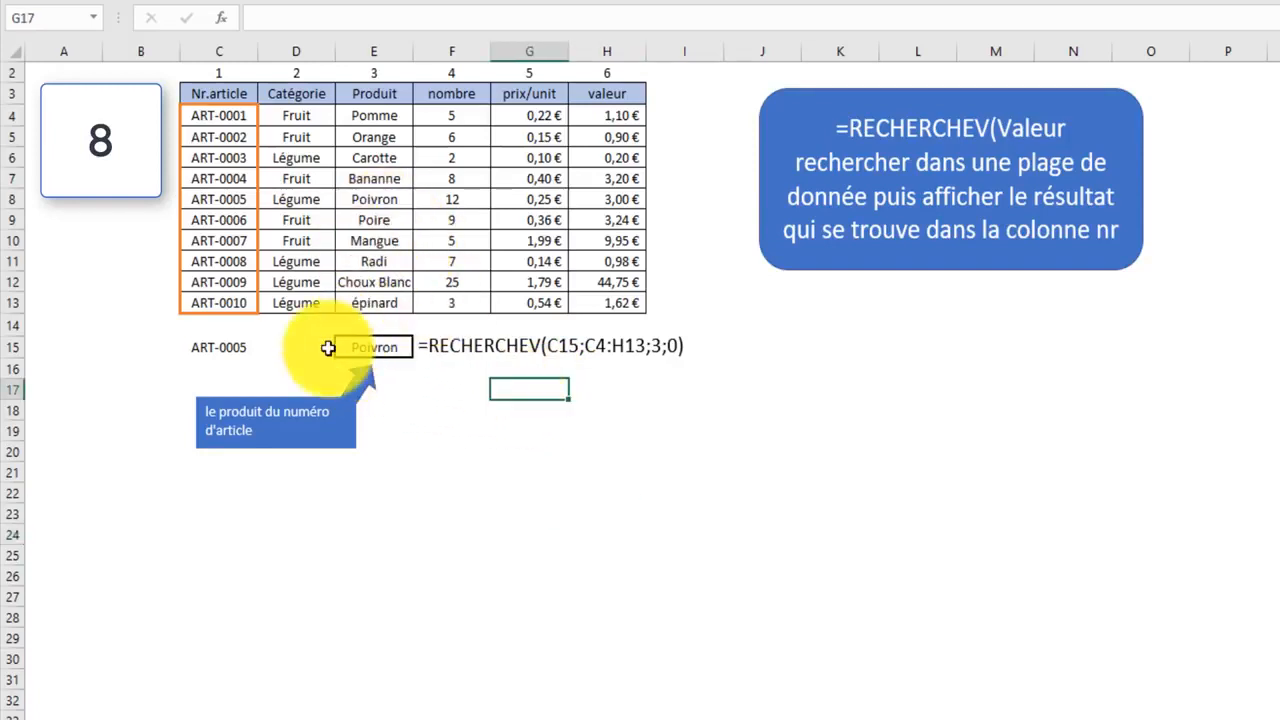
pyautogui.click(215, 348)
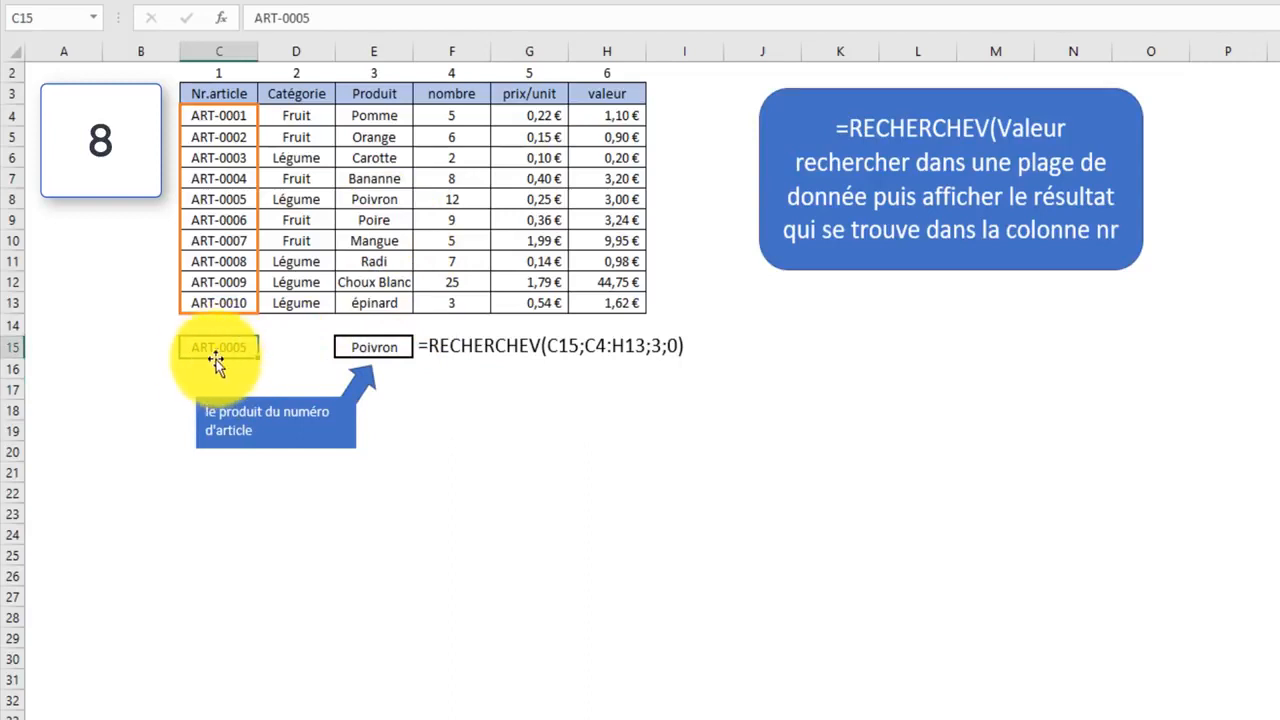
pyautogui.click(290, 349)
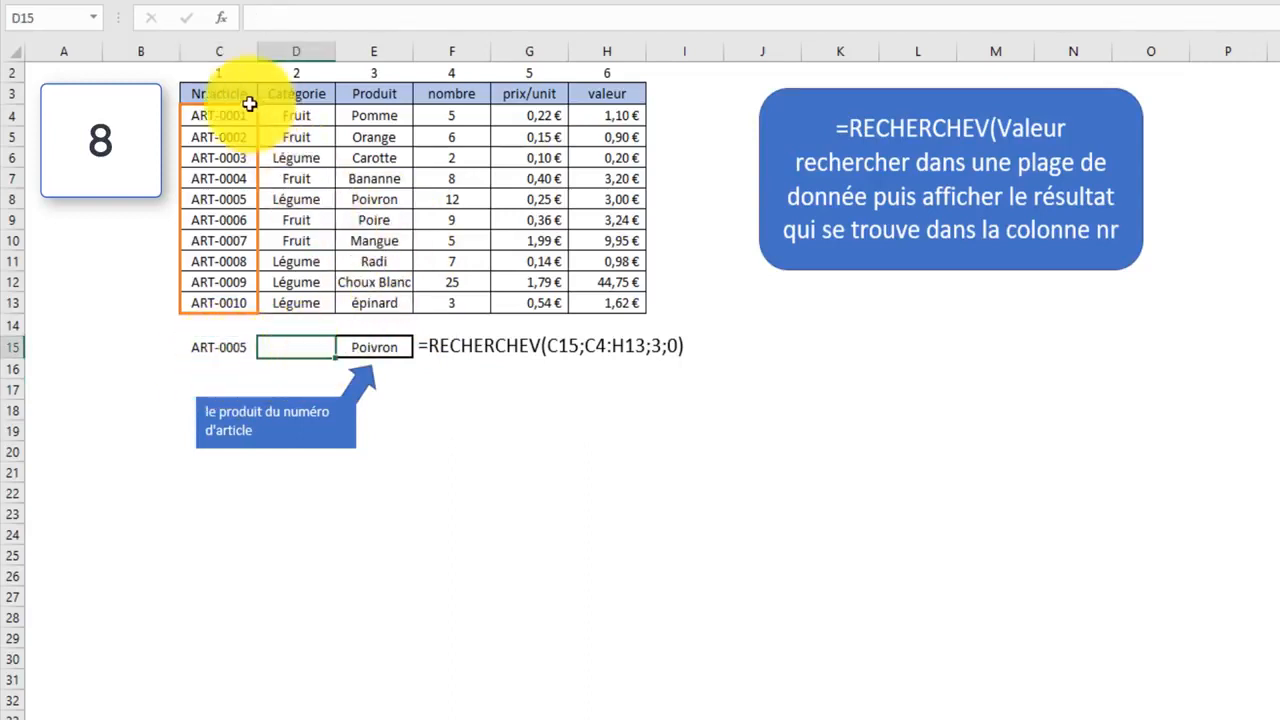
pyautogui.moveTo(195, 116); pyautogui.dragTo(602, 301)
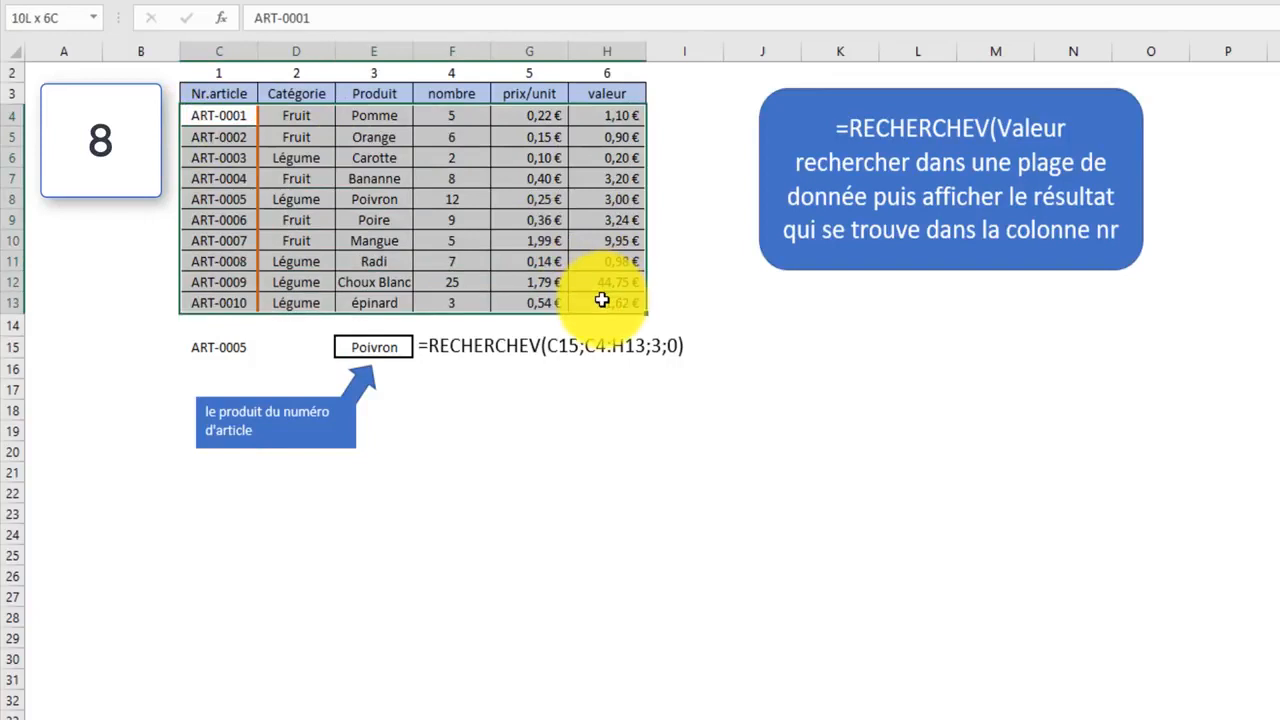
pyautogui.click(205, 116)
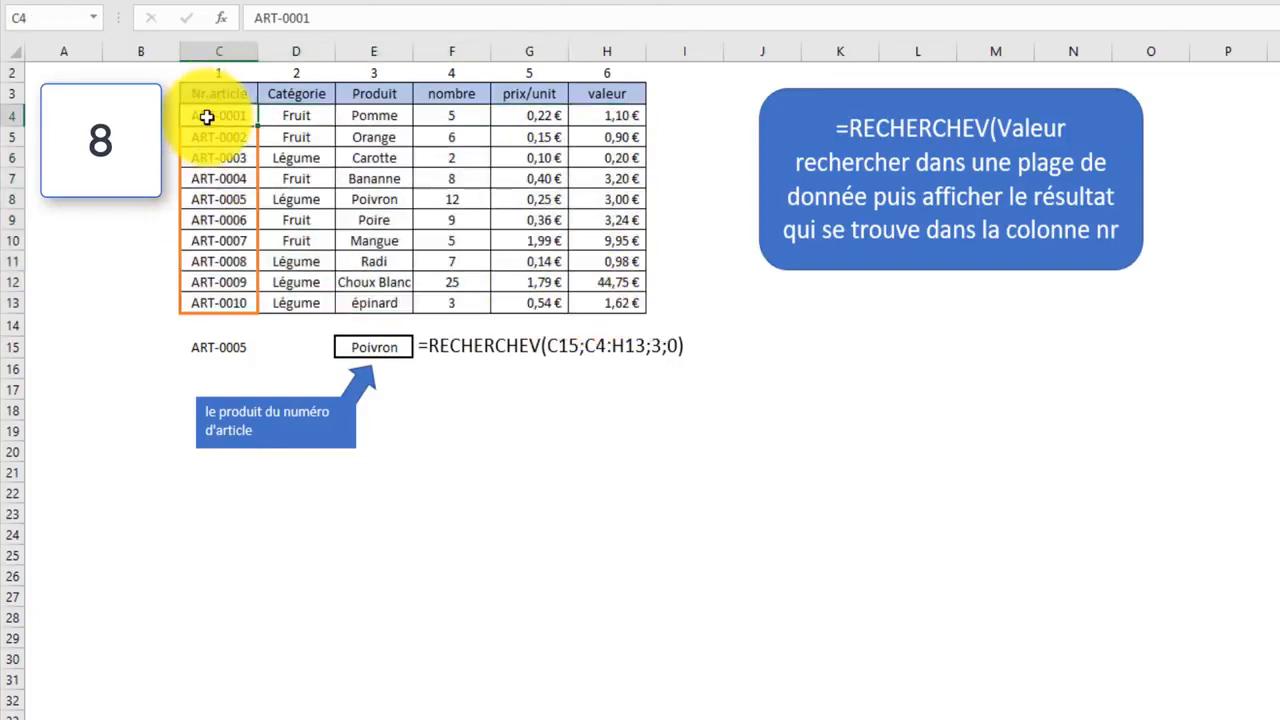
pyautogui.click(212, 200)
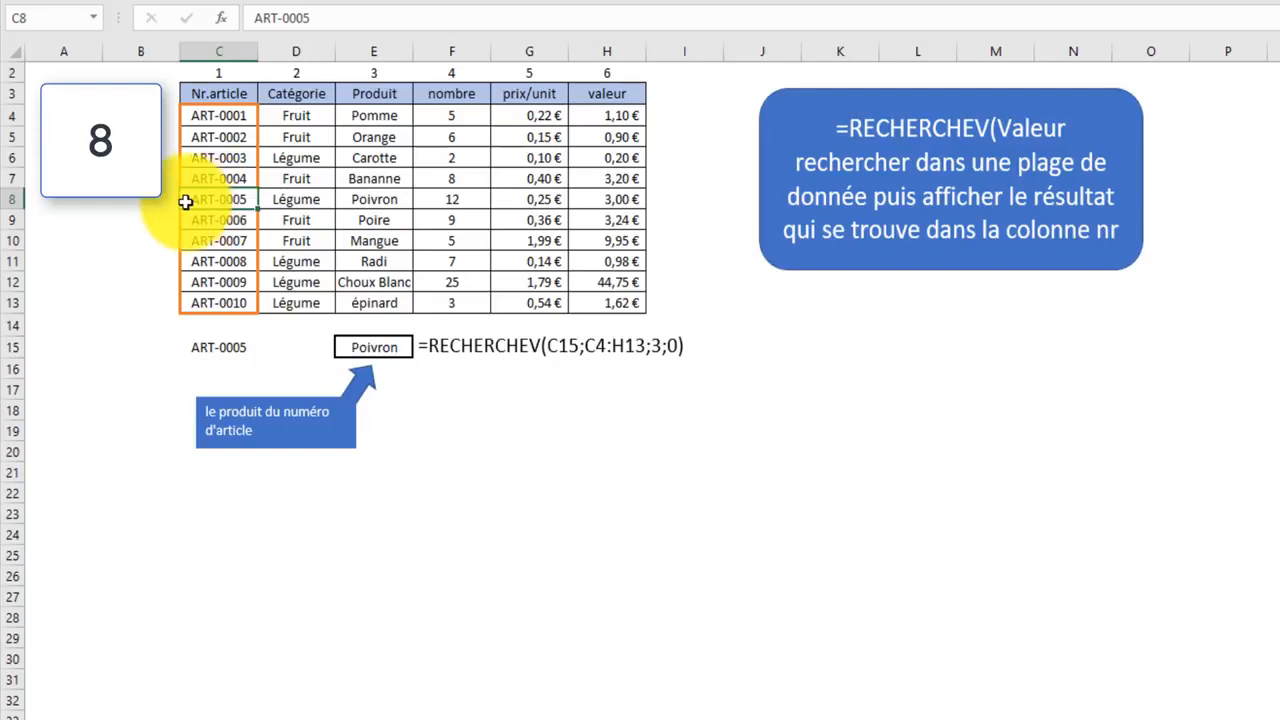
pyautogui.click(290, 199)
pyautogui.click(372, 199)
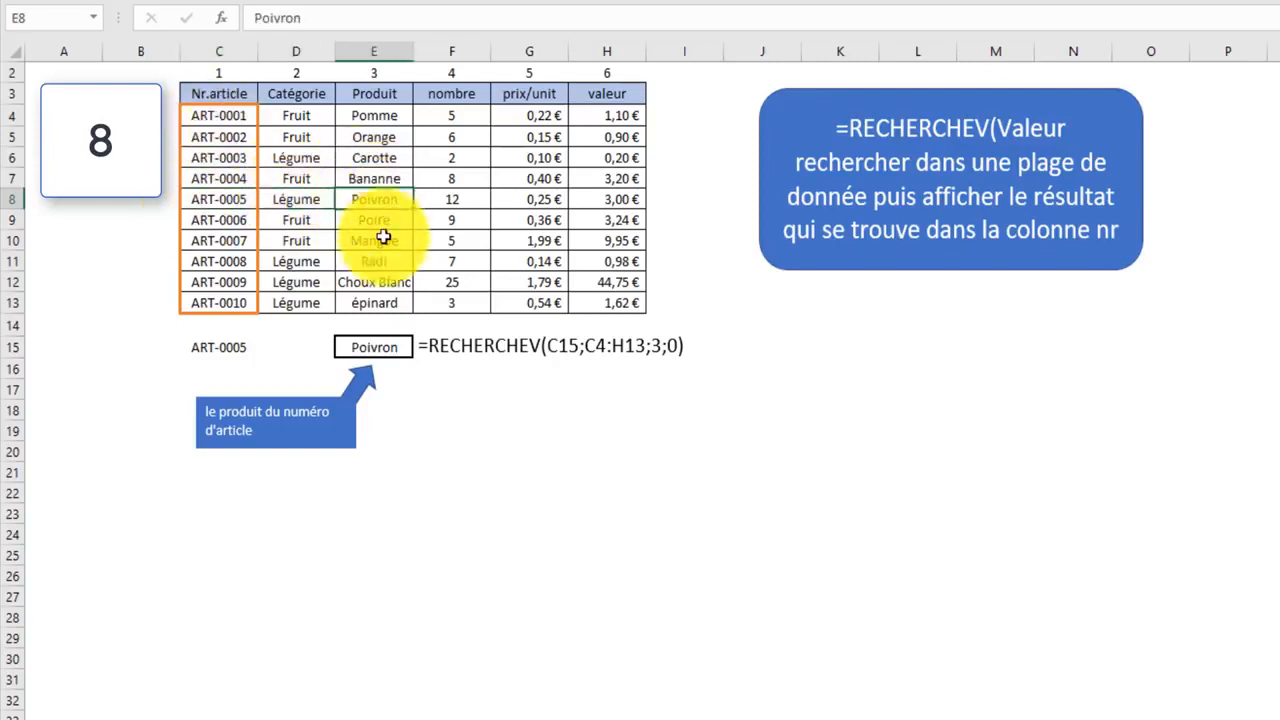
pyautogui.click(366, 351)
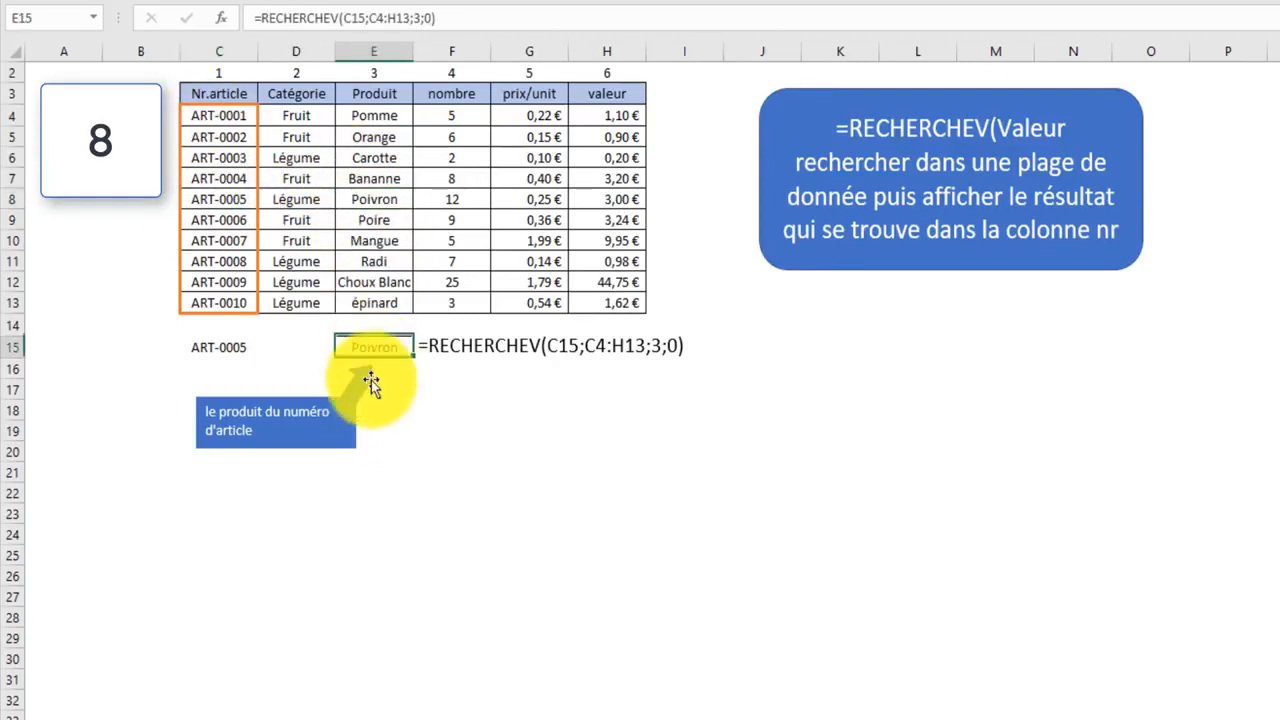
pyautogui.click(420, 423)
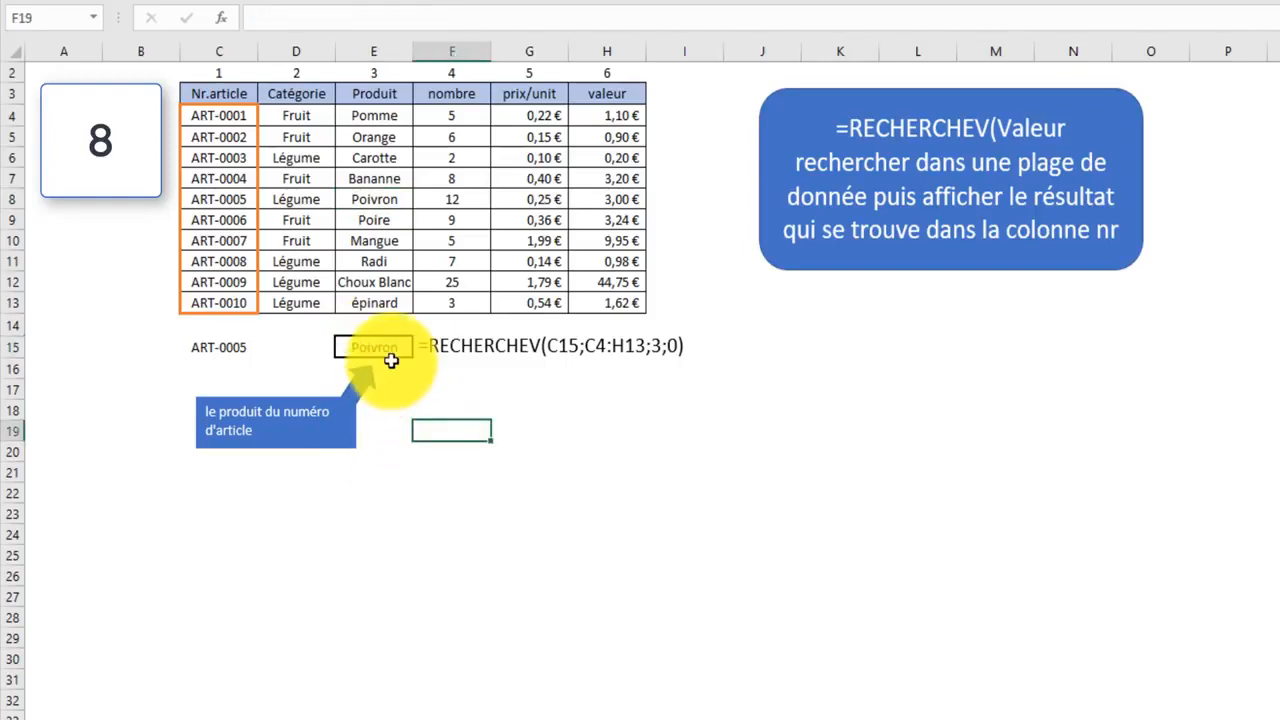
# Step: Replace the formula in E15 with a RECHERCHEV of C15 in C4:H13, returning column 3 with match type 0
pyautogui.click(386, 348)
pyautogui.write('=recher')
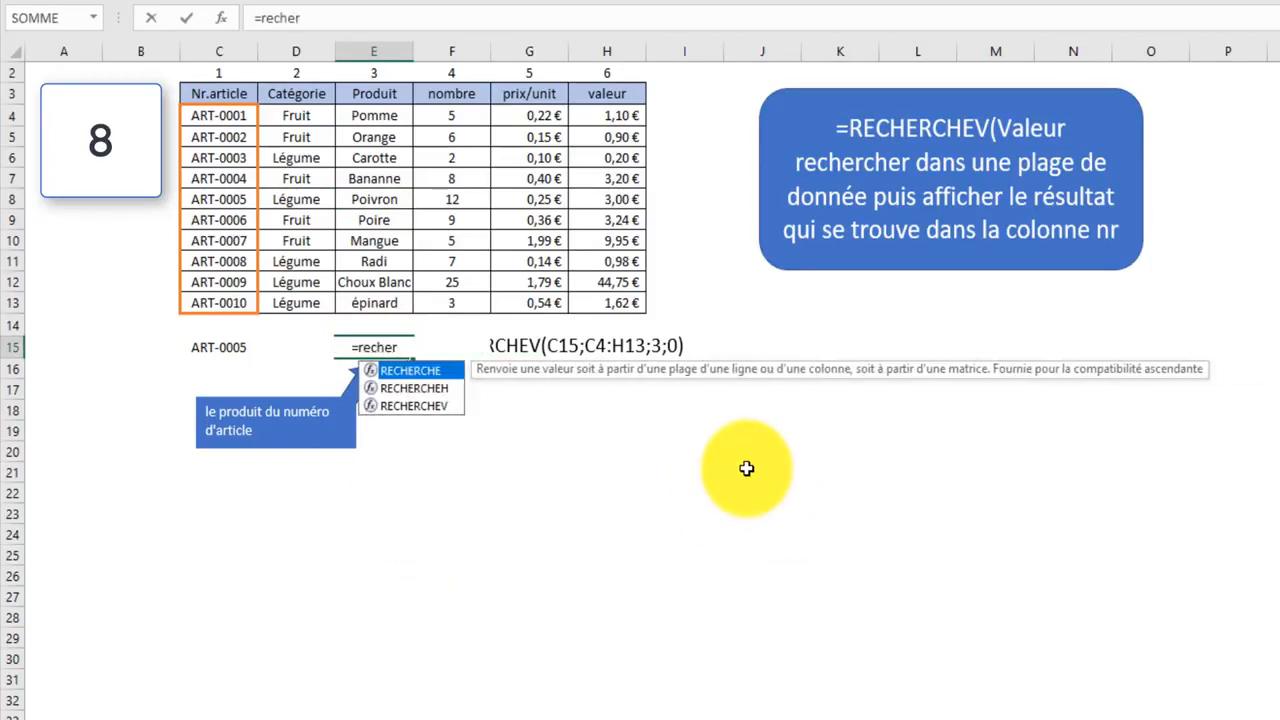
pyautogui.press('Down')
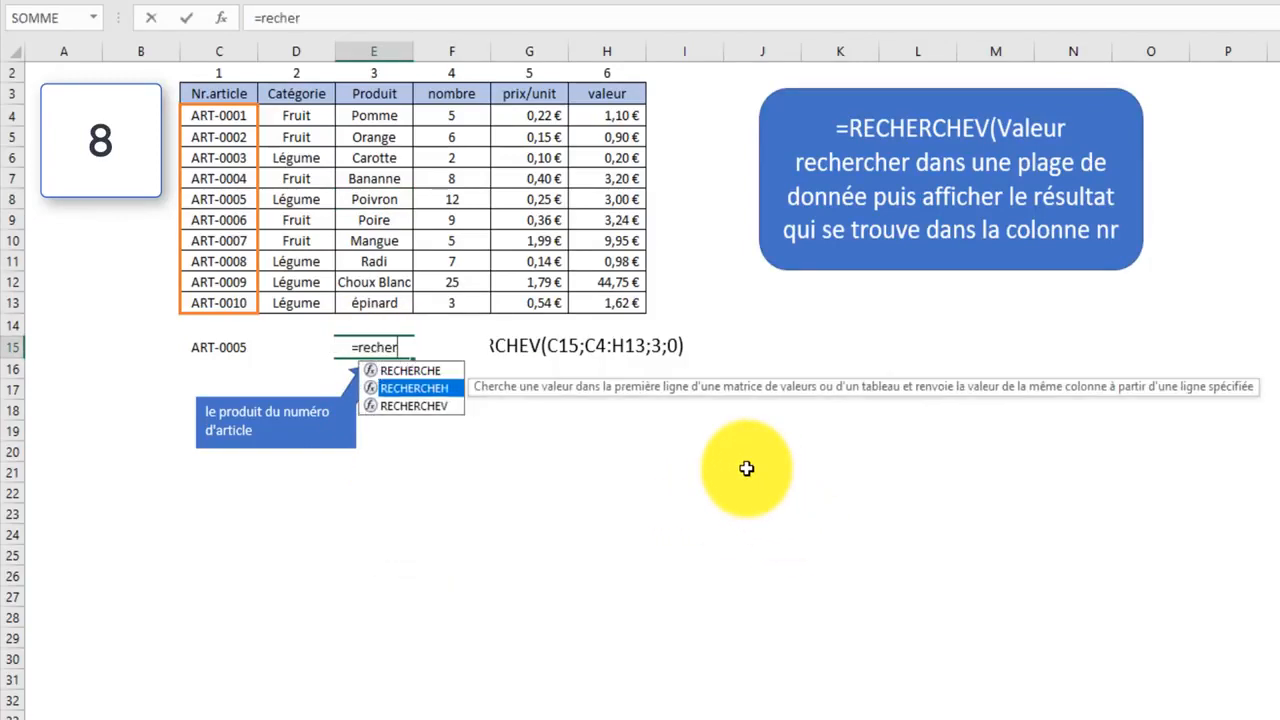
pyautogui.press('Down')
pyautogui.press('Tab')
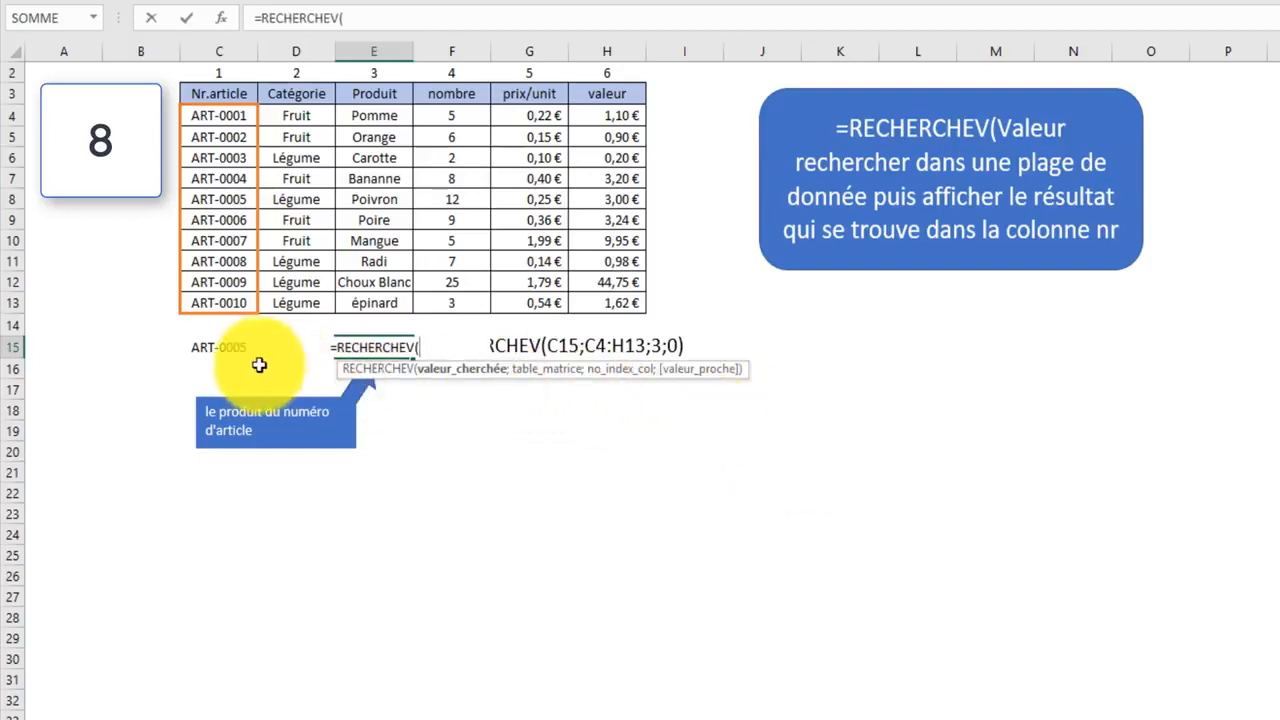
pyautogui.click(232, 349)
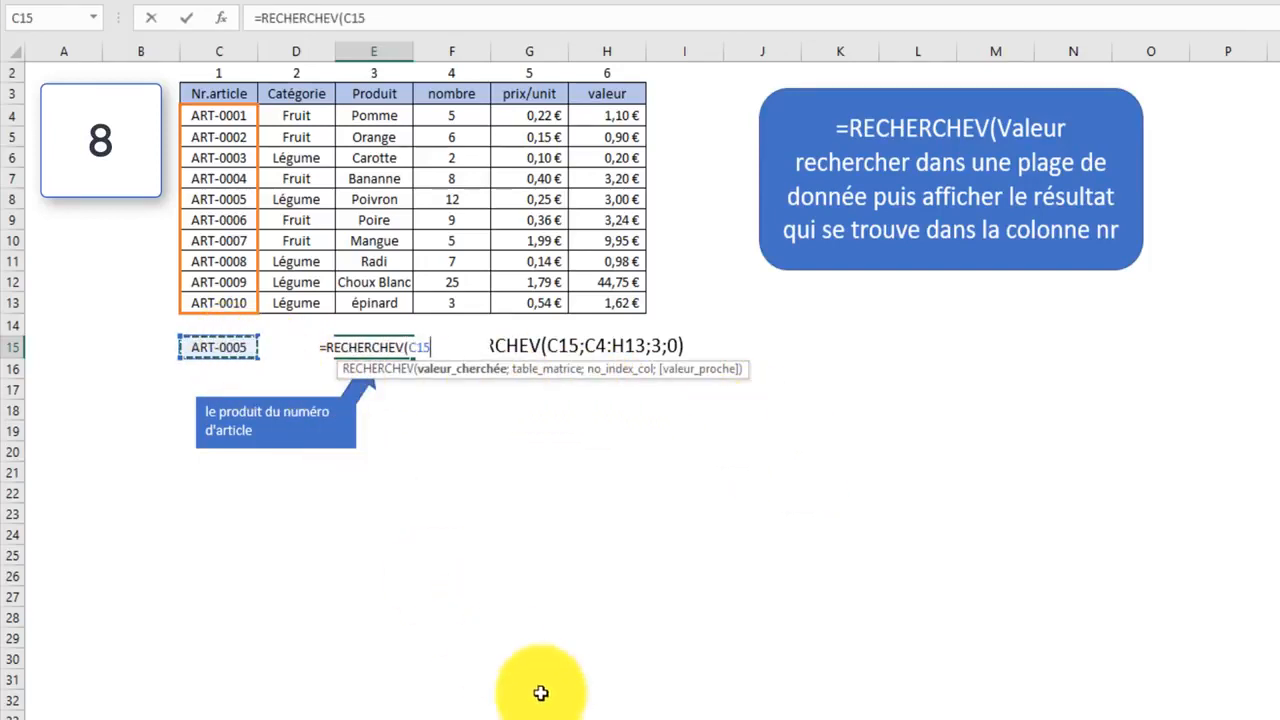
pyautogui.write(';')
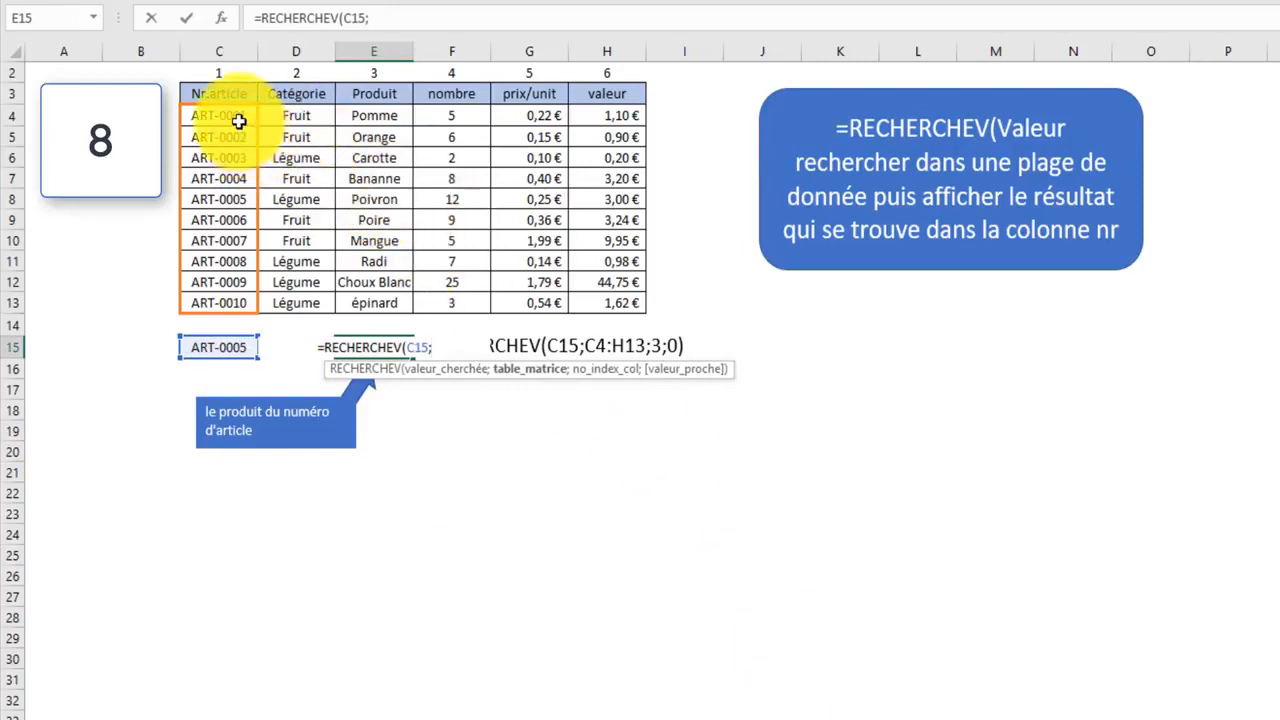
pyautogui.moveTo(237, 120); pyautogui.dragTo(600, 297)
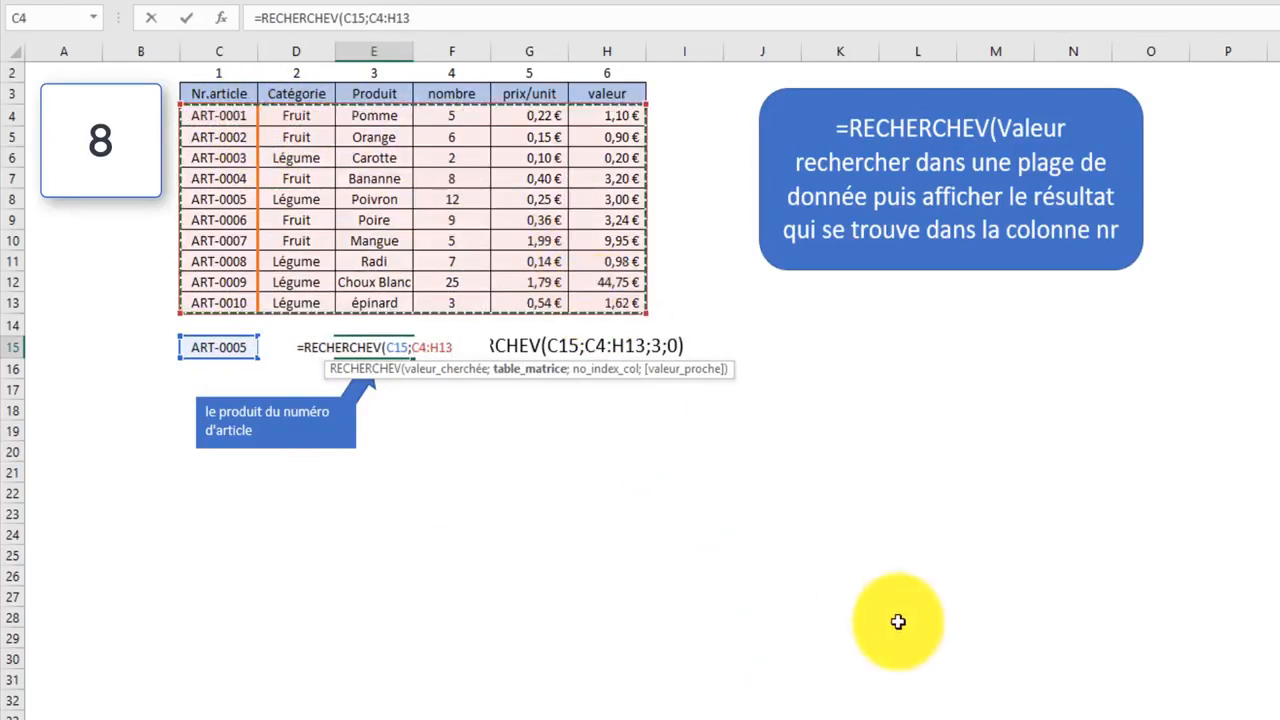
pyautogui.write(';')
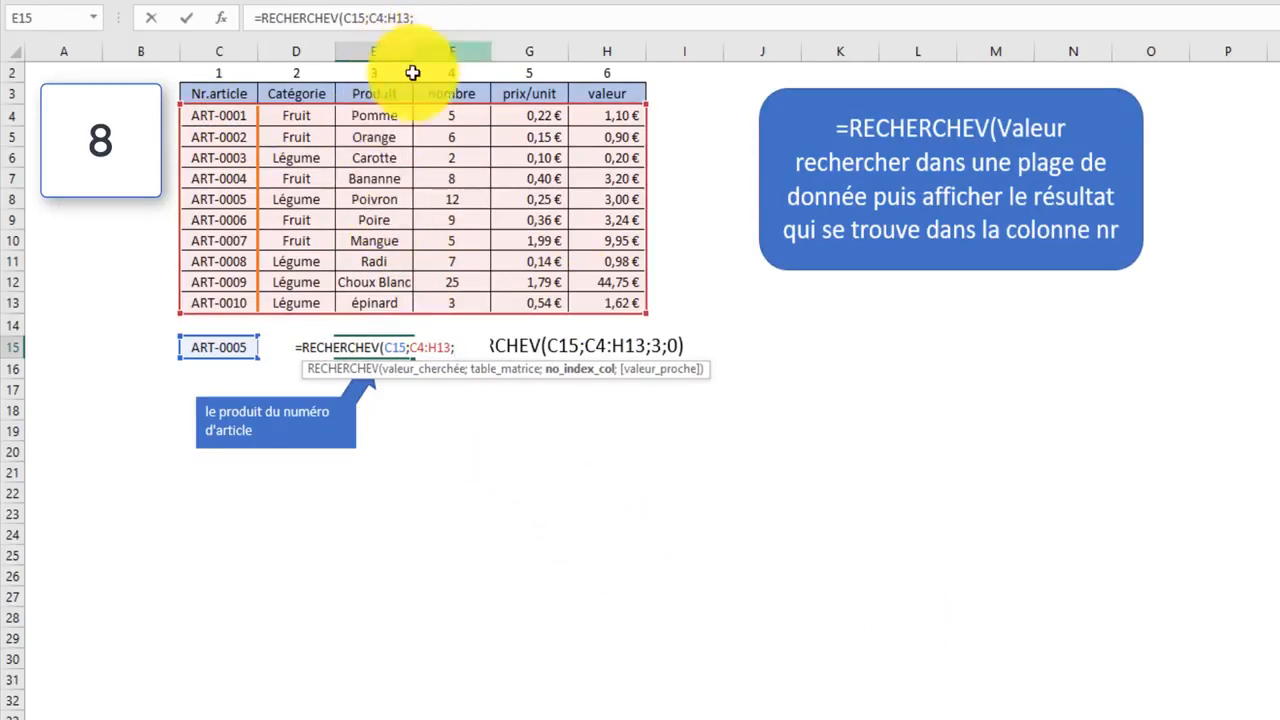
pyautogui.write('3;')
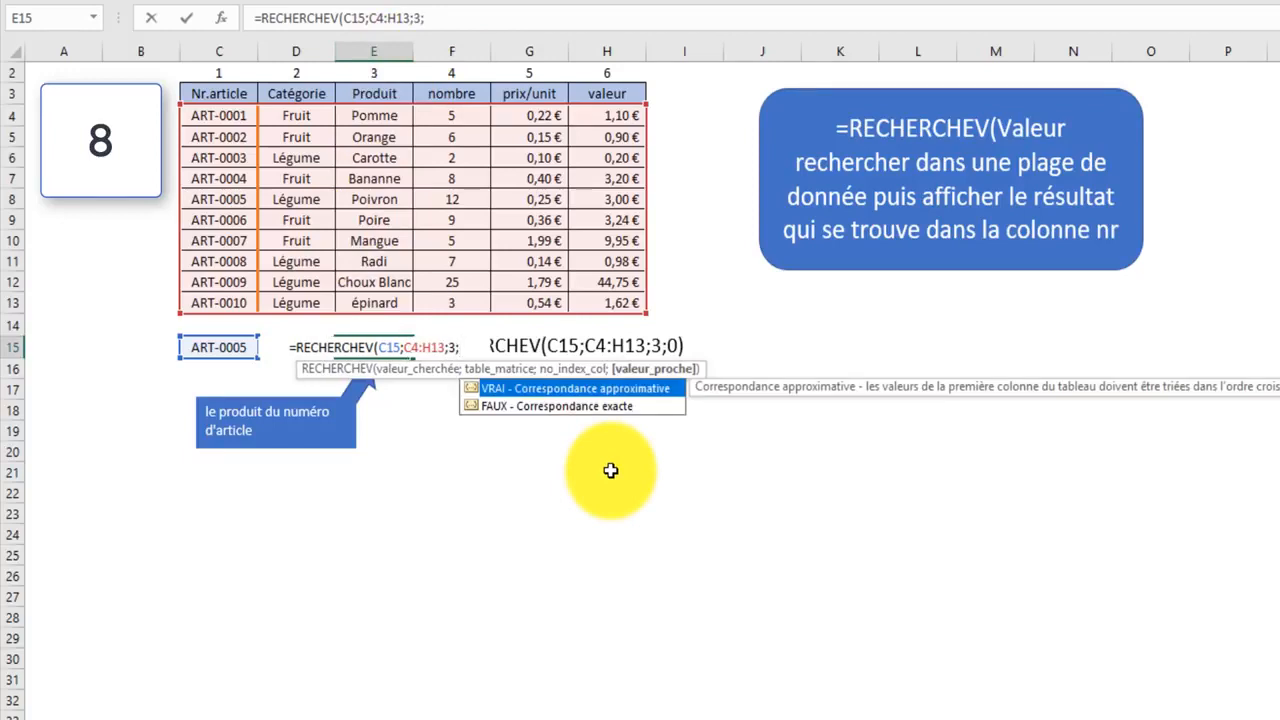
pyautogui.write('0')
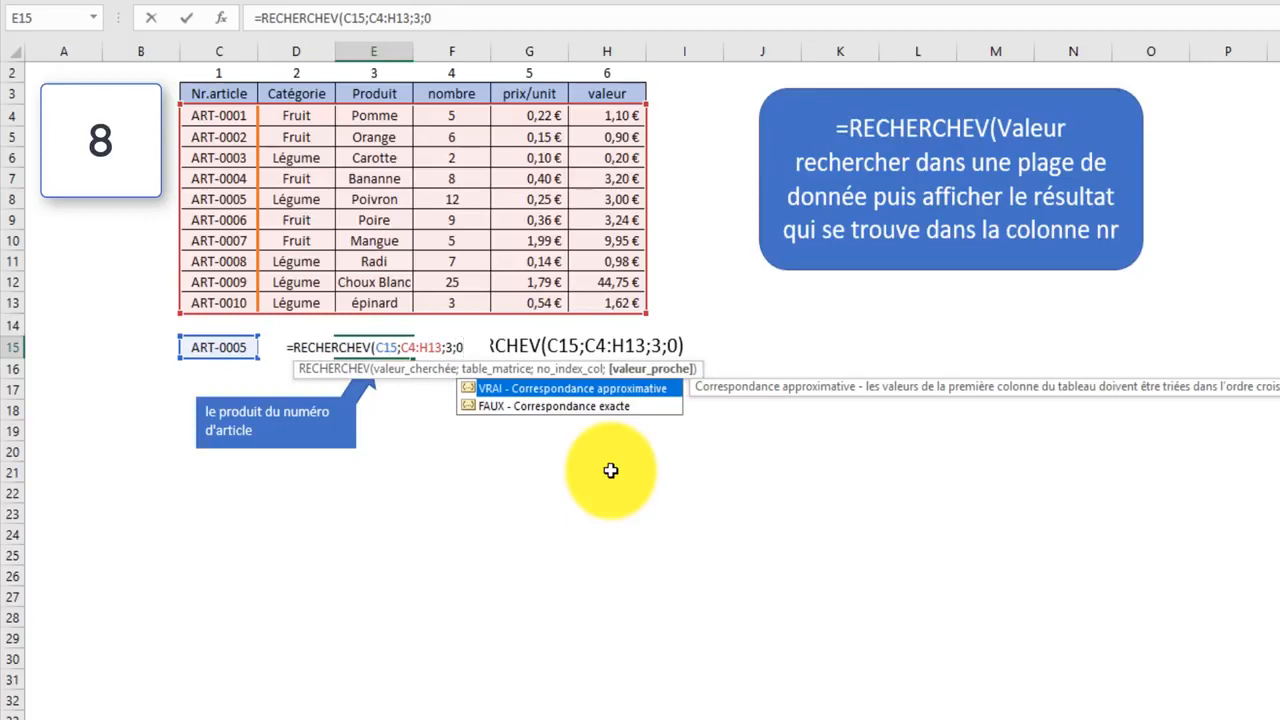
pyautogui.write(')')
pyautogui.press('Return')
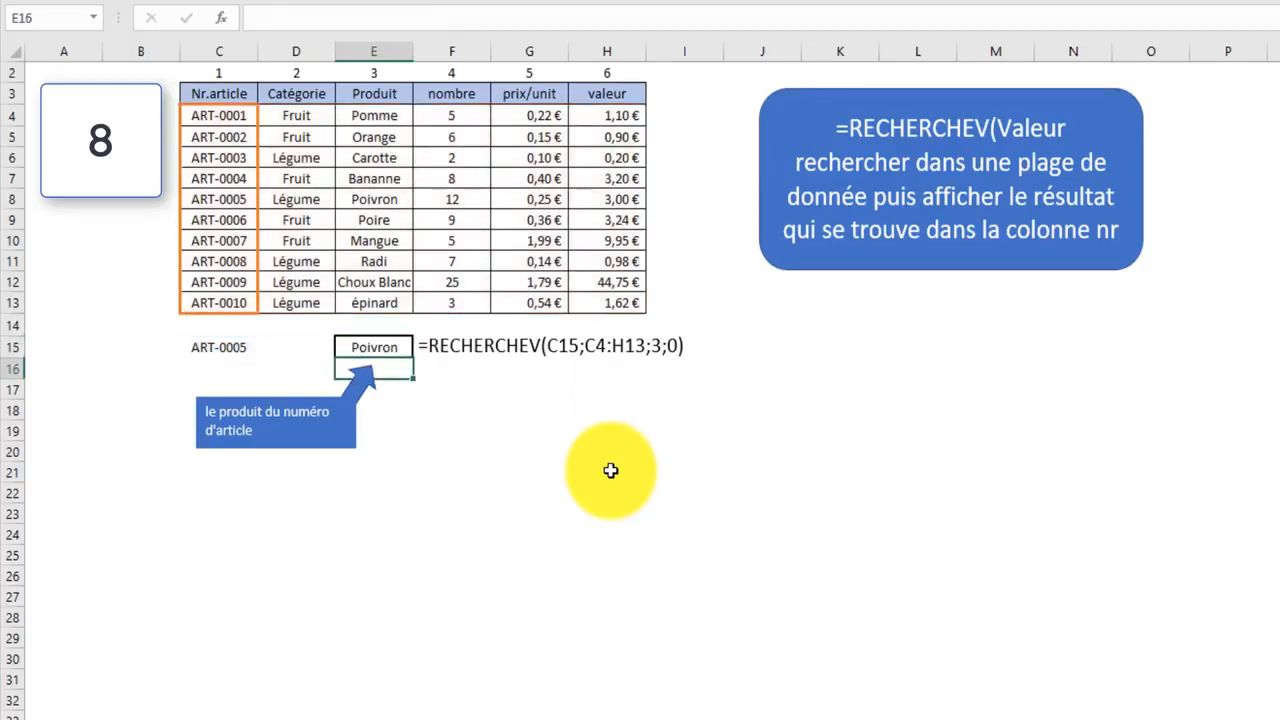
# Step: Set the searched article number in C15 to ART-0007
pyautogui.click(228, 347)
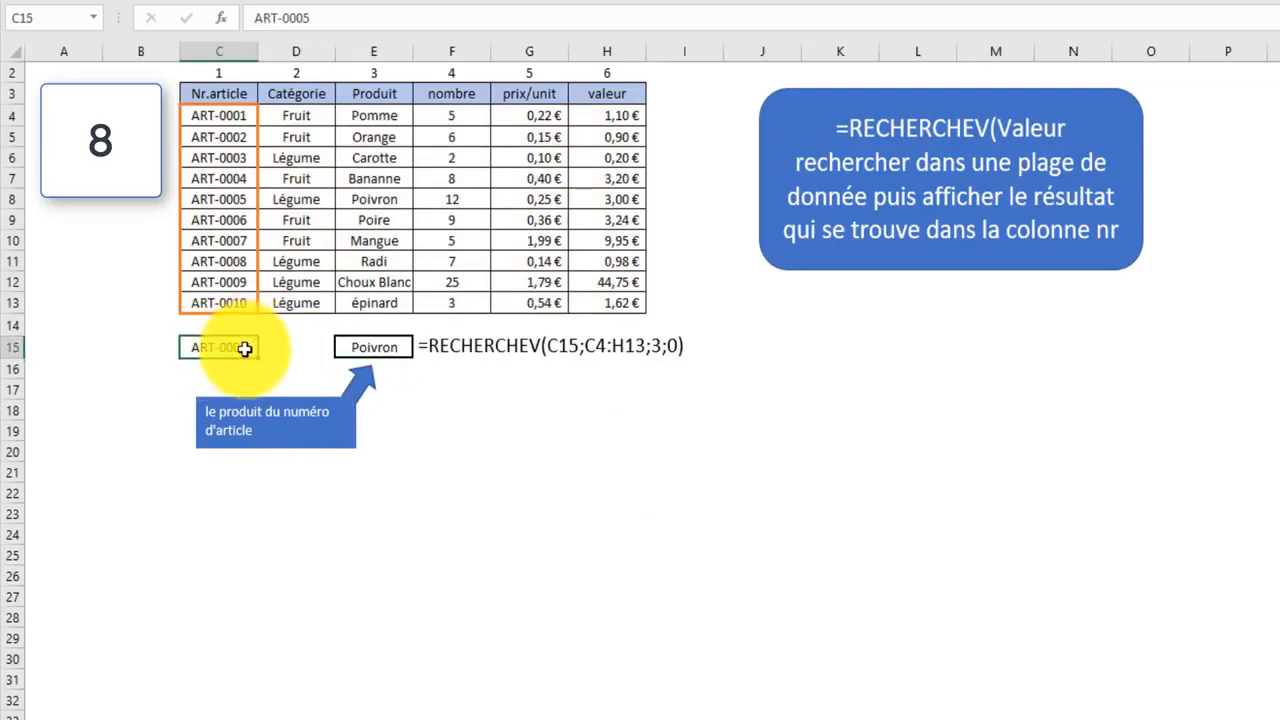
pyautogui.doubleClick(244, 348)
pyautogui.press('BackSpace')
pyautogui.write('7')
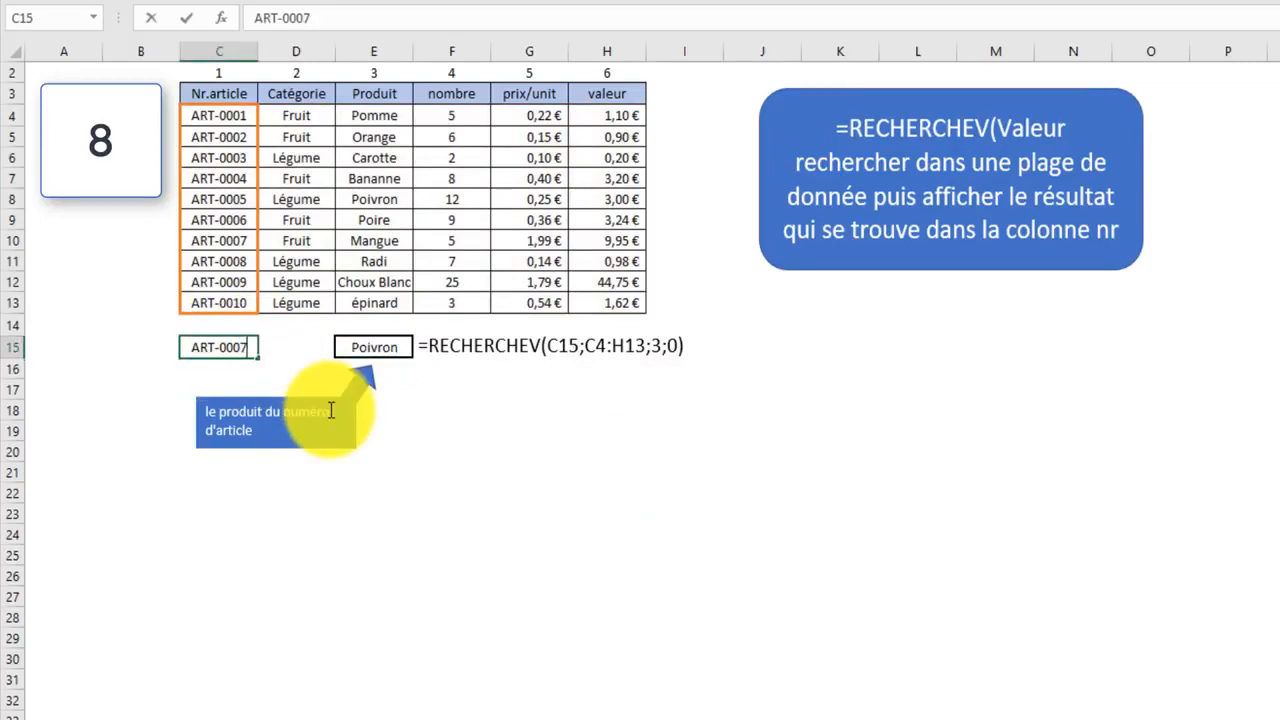
pyautogui.press('Return')
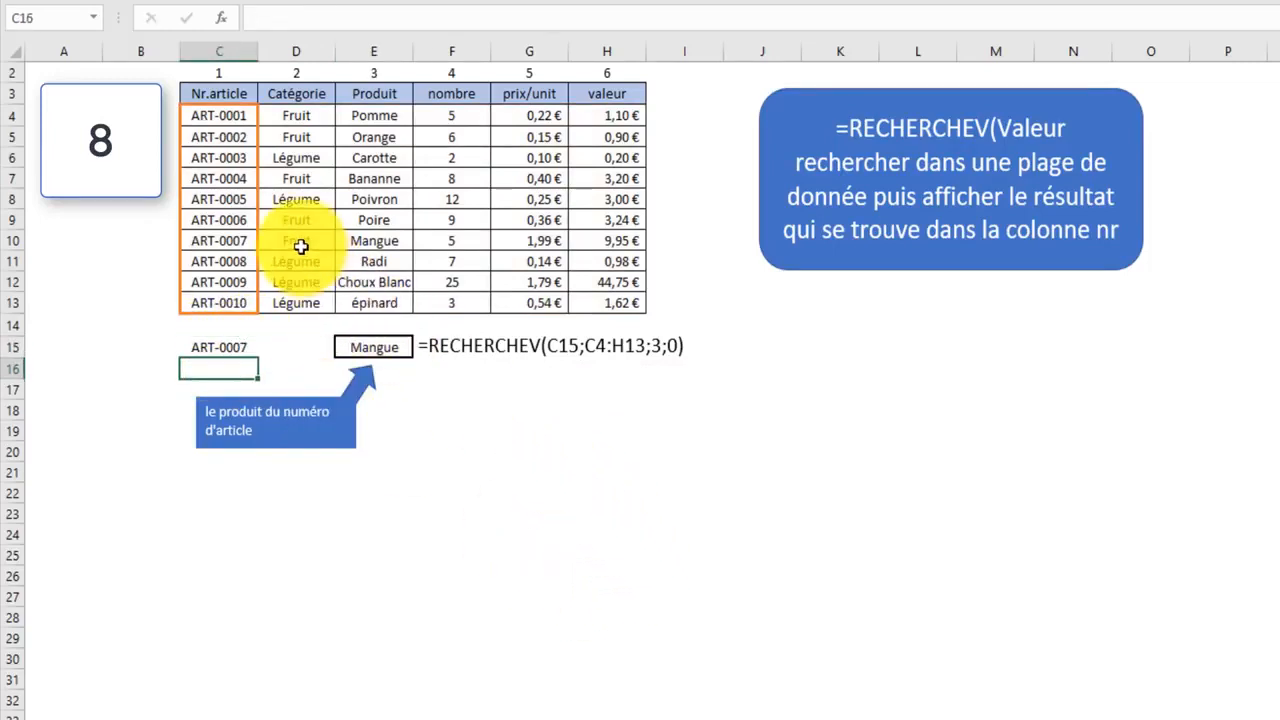
# Step: Examine the ART-0007 row up to its product, the article numbers C4:C13 and the ART-0005 row's data in D8:H8
pyautogui.press('Up')
pyautogui.click(243, 243)
pyautogui.click(372, 242)
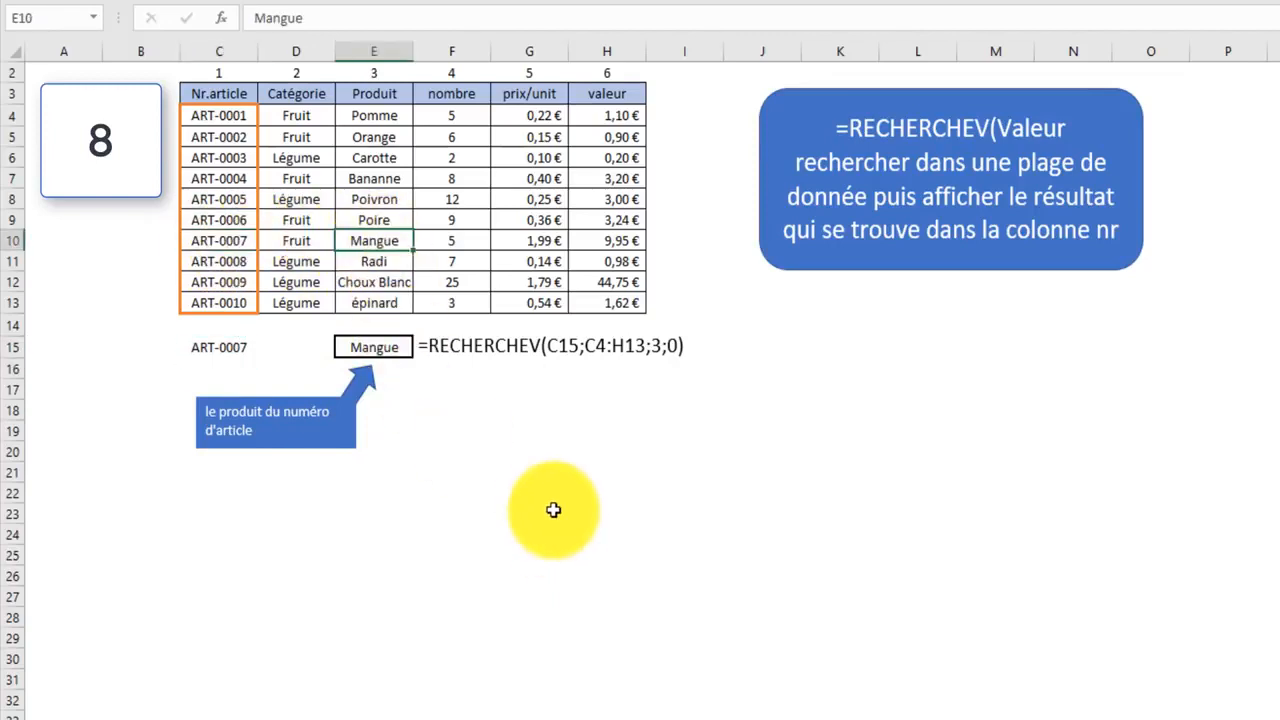
pyautogui.moveTo(229, 114); pyautogui.dragTo(238, 308)
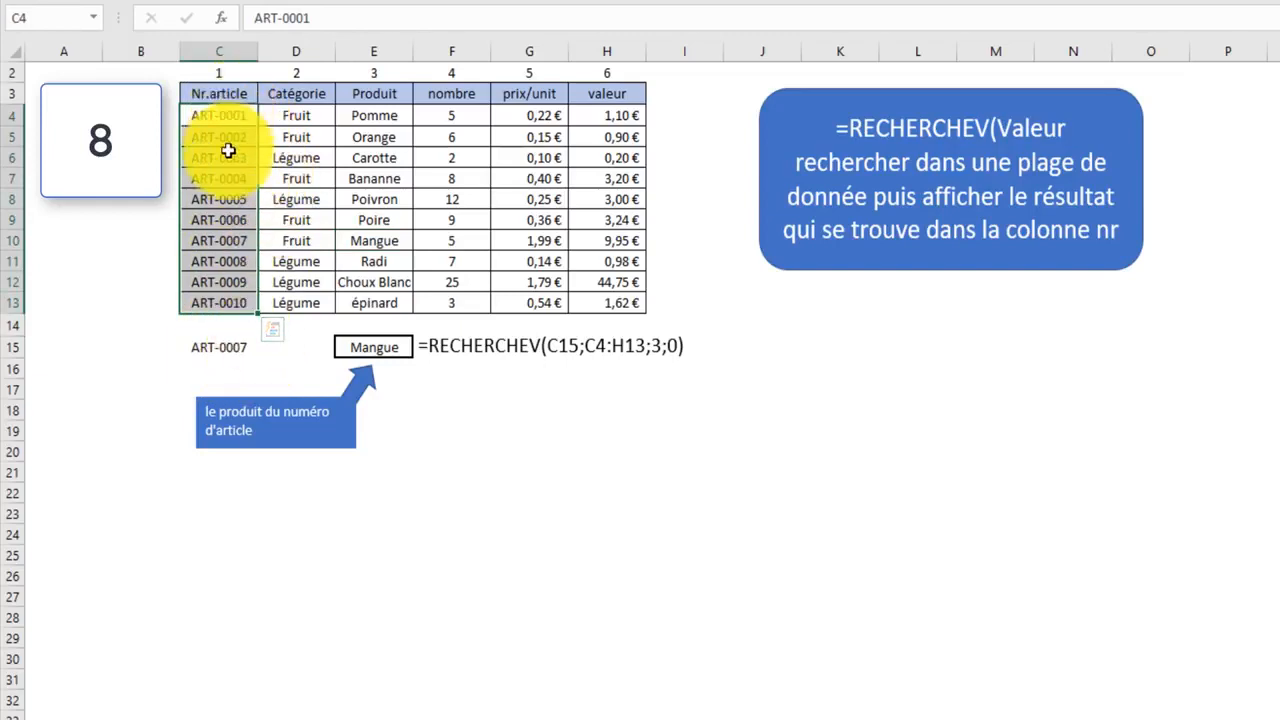
pyautogui.click(227, 237)
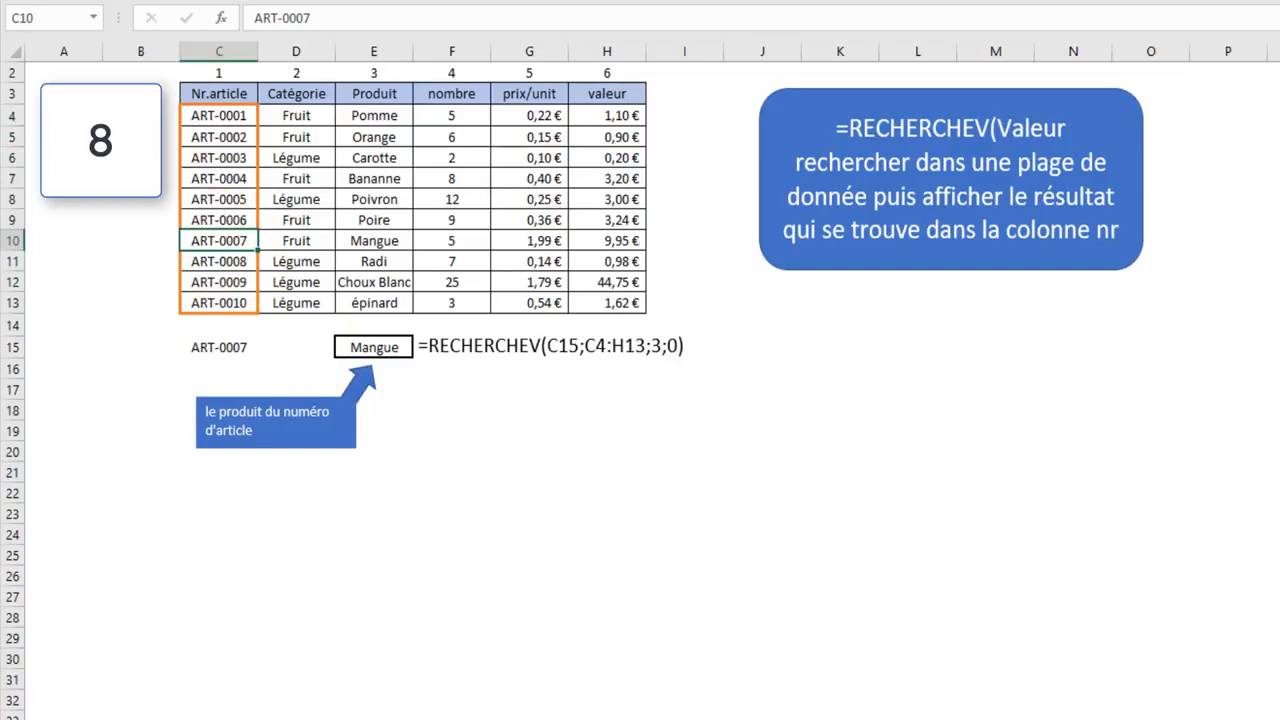
pyautogui.press('Right')
pyautogui.press('Right')
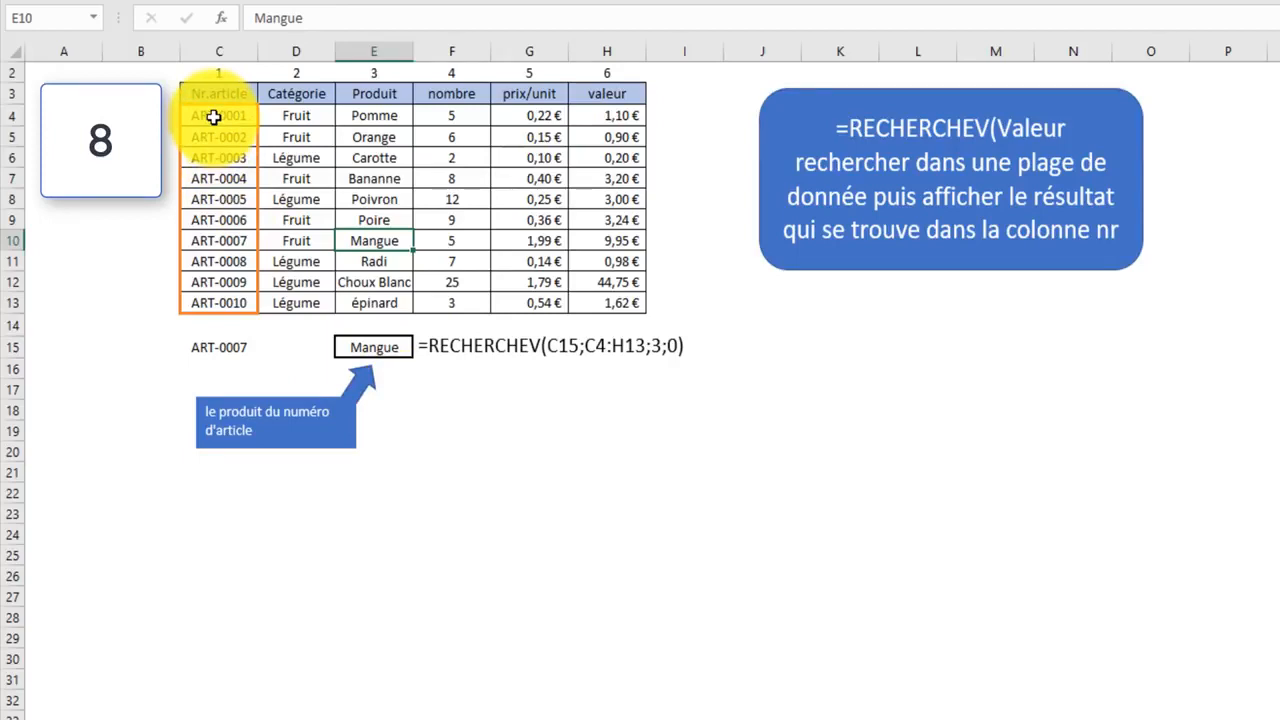
pyautogui.moveTo(213, 117); pyautogui.dragTo(222, 300)
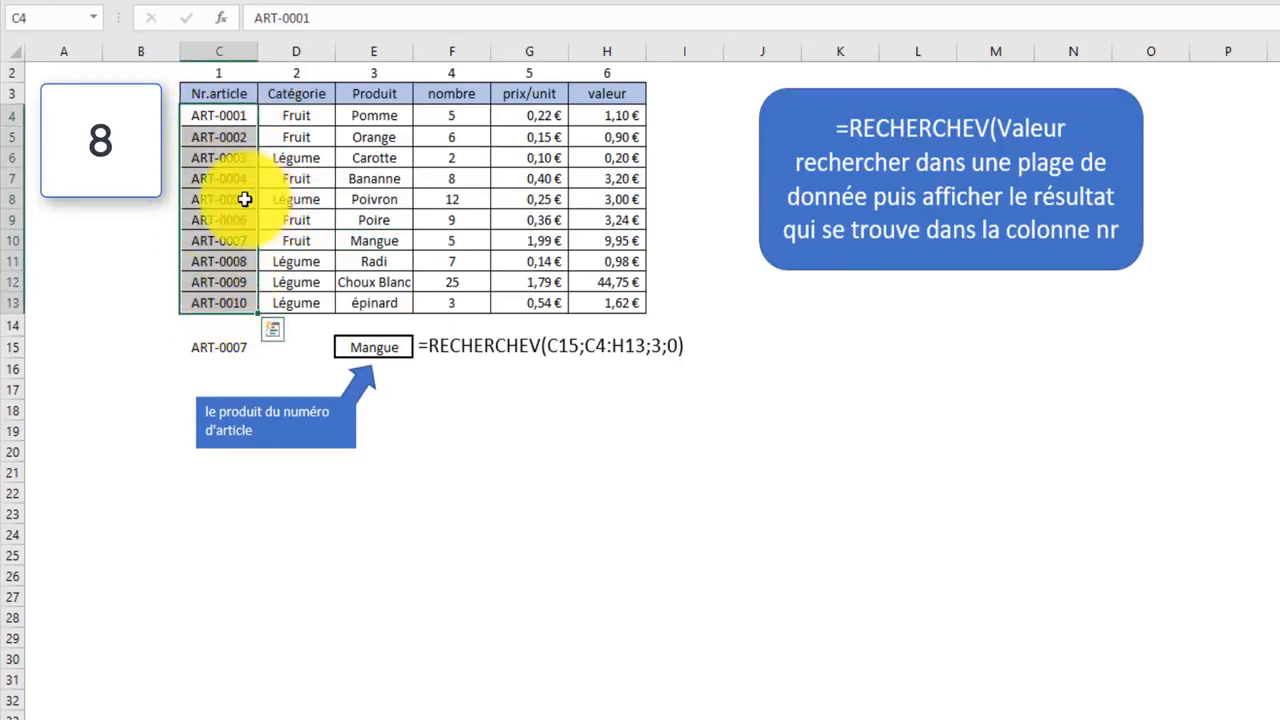
pyautogui.moveTo(290, 199); pyautogui.dragTo(581, 194)
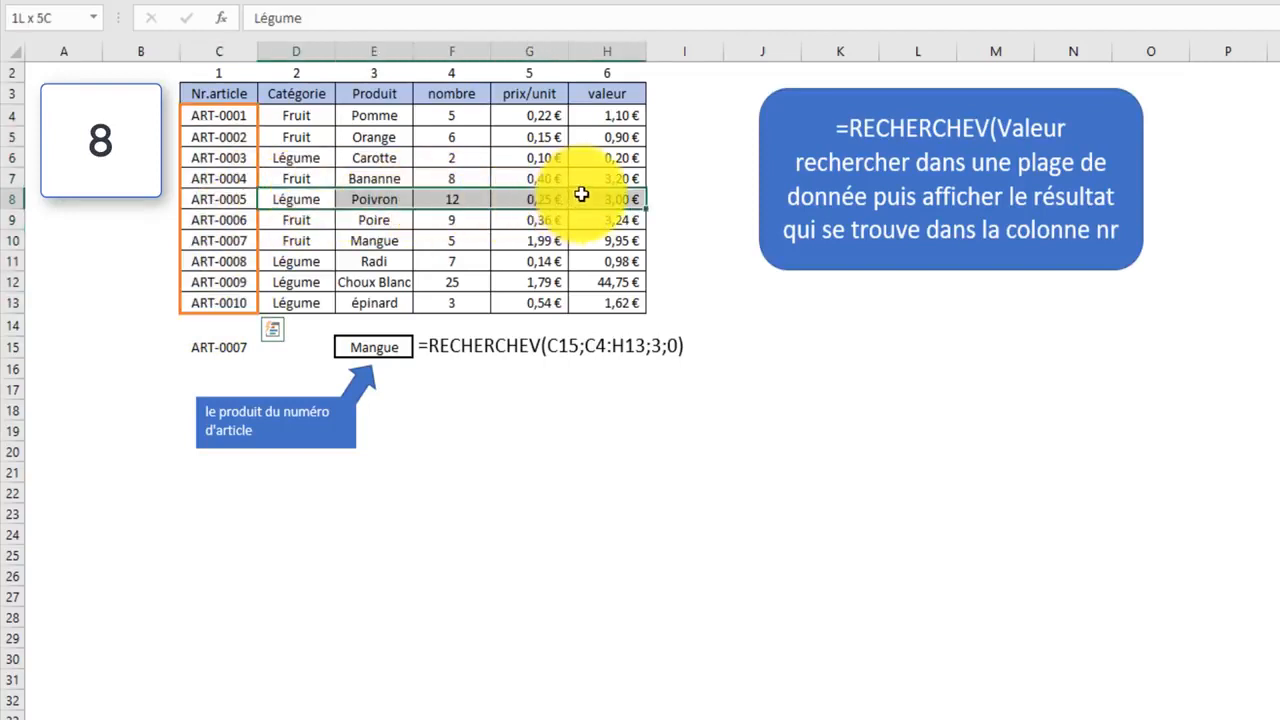
pyautogui.moveTo(160, 200); pyautogui.dragTo(75, 206)
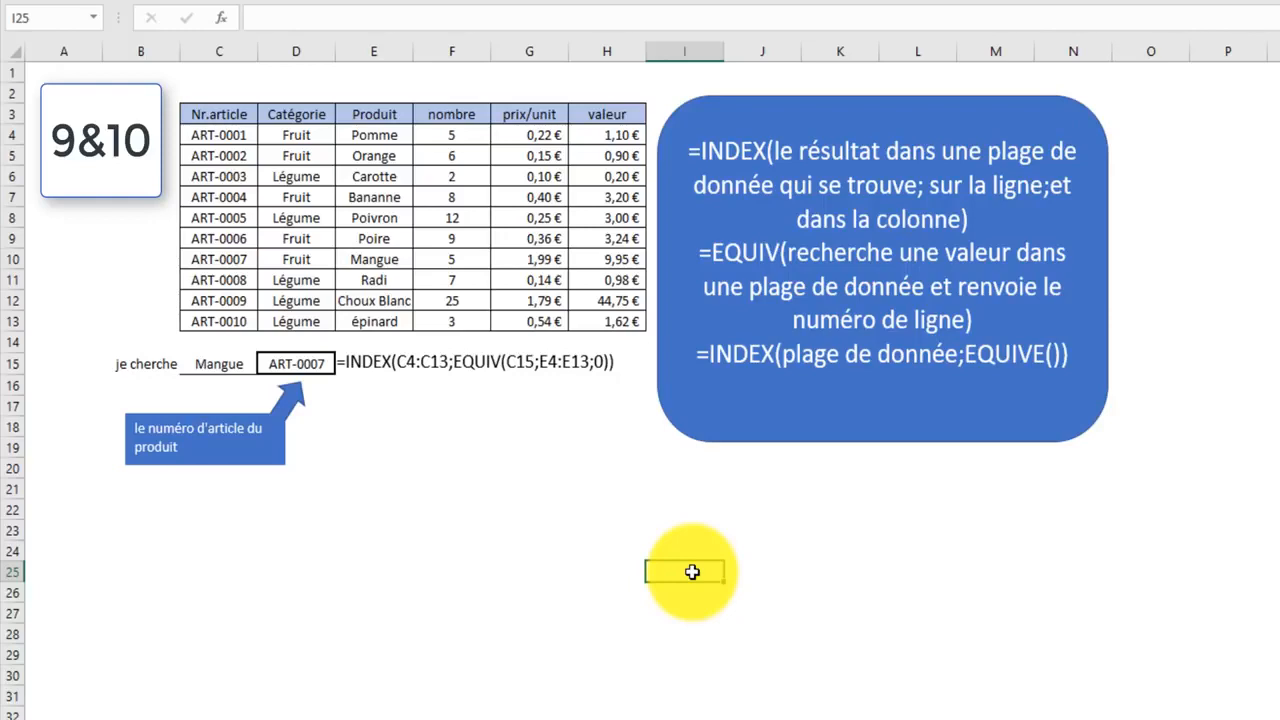
# Step: Enter an INDEX formula in G23 over the table range C4:H13 with row 5 and column 3
pyautogui.click(556, 535)
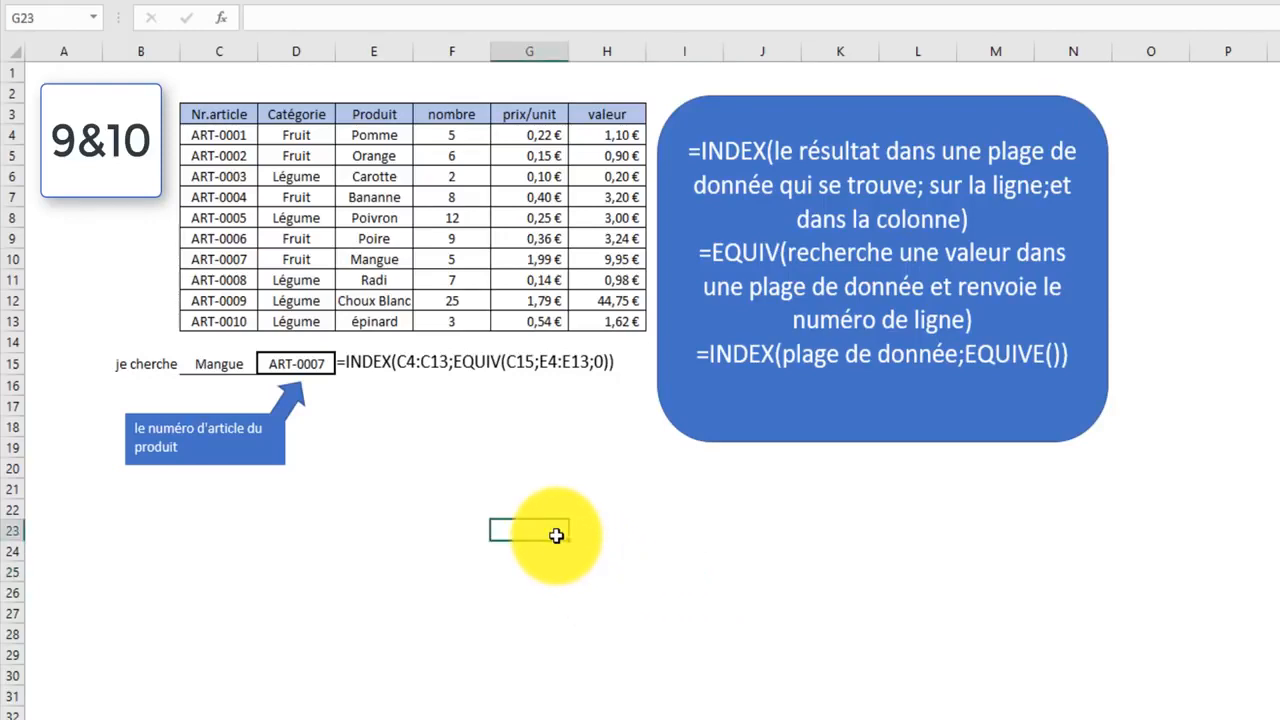
pyautogui.write('=inde')
pyautogui.press('Tab')
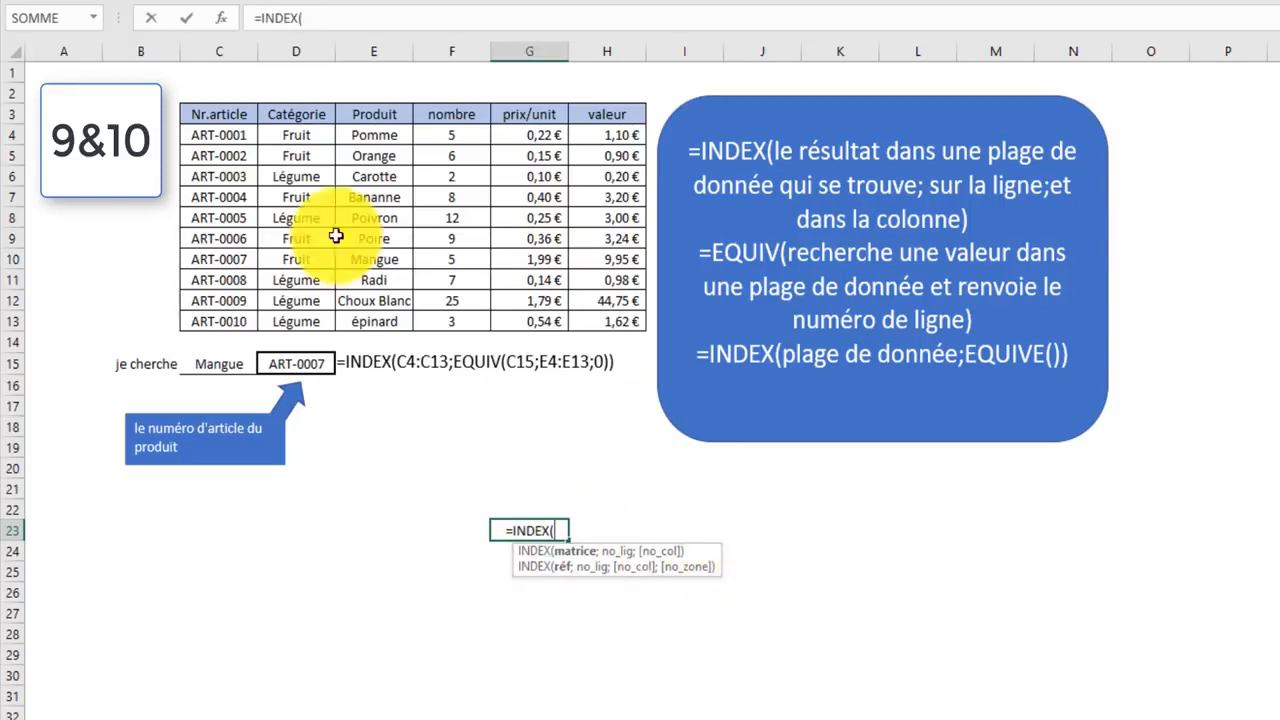
pyautogui.moveTo(208, 134); pyautogui.dragTo(600, 321)
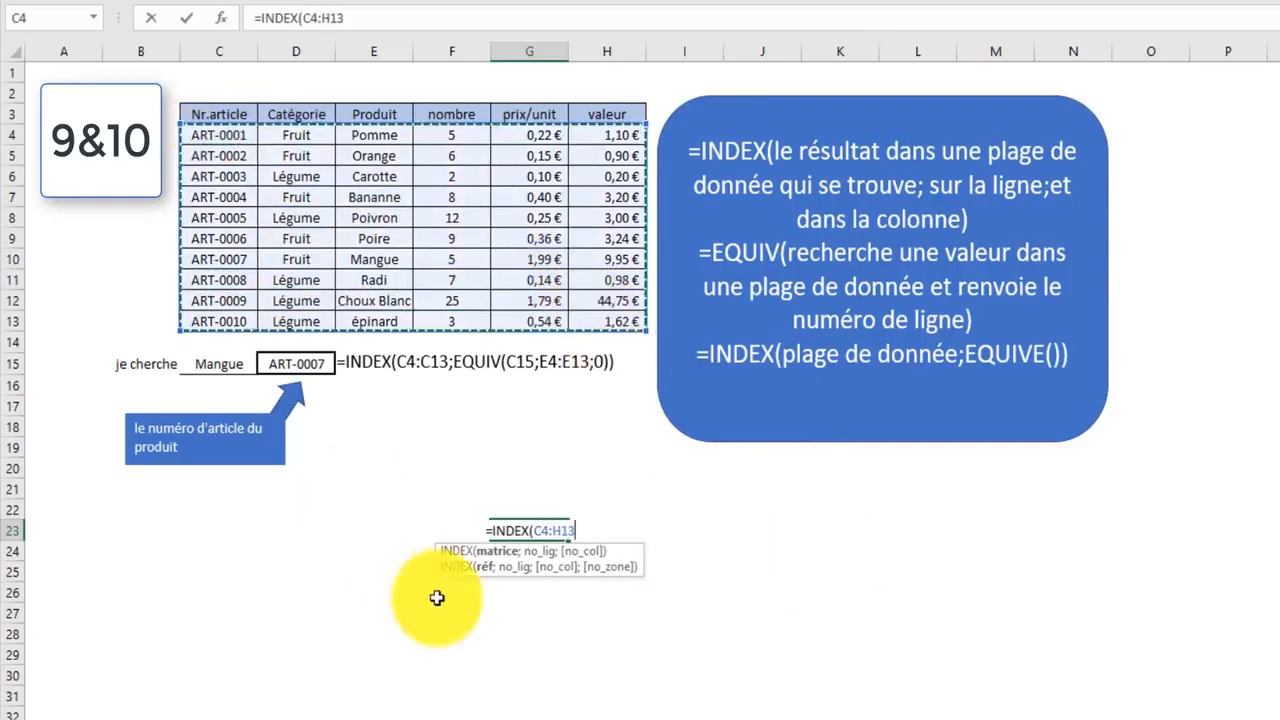
pyautogui.write(';')
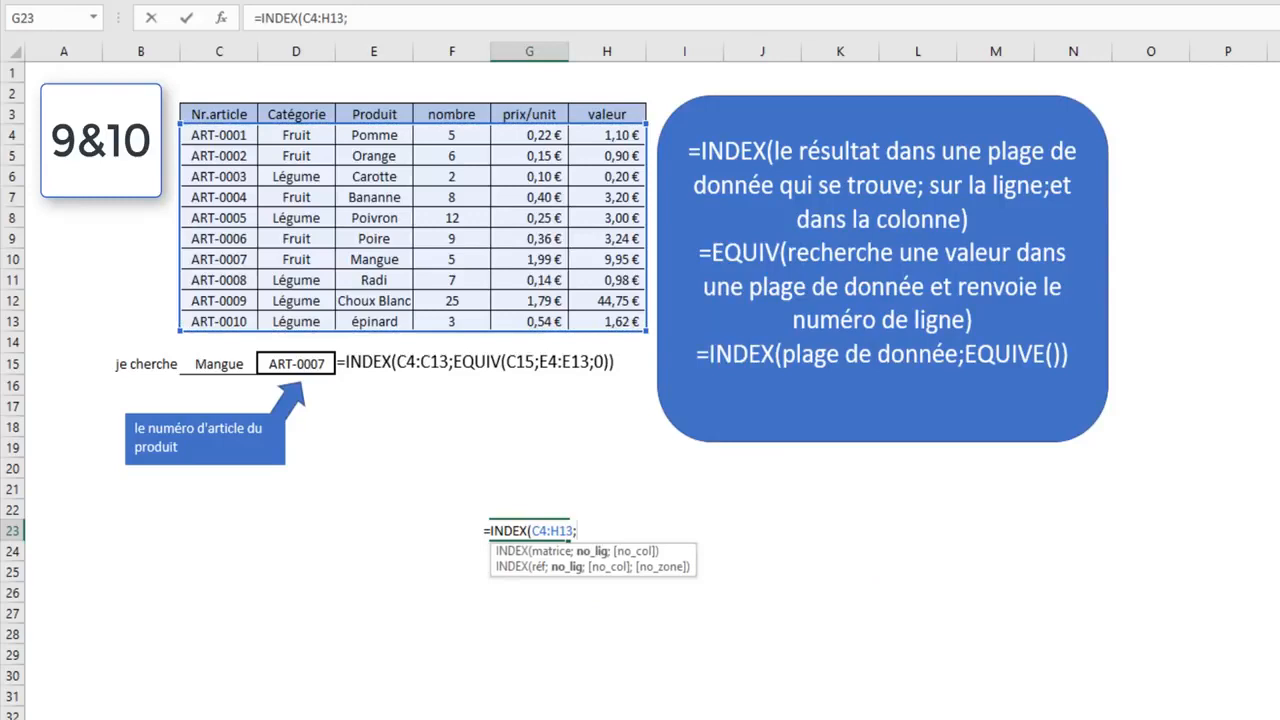
pyautogui.write('5')
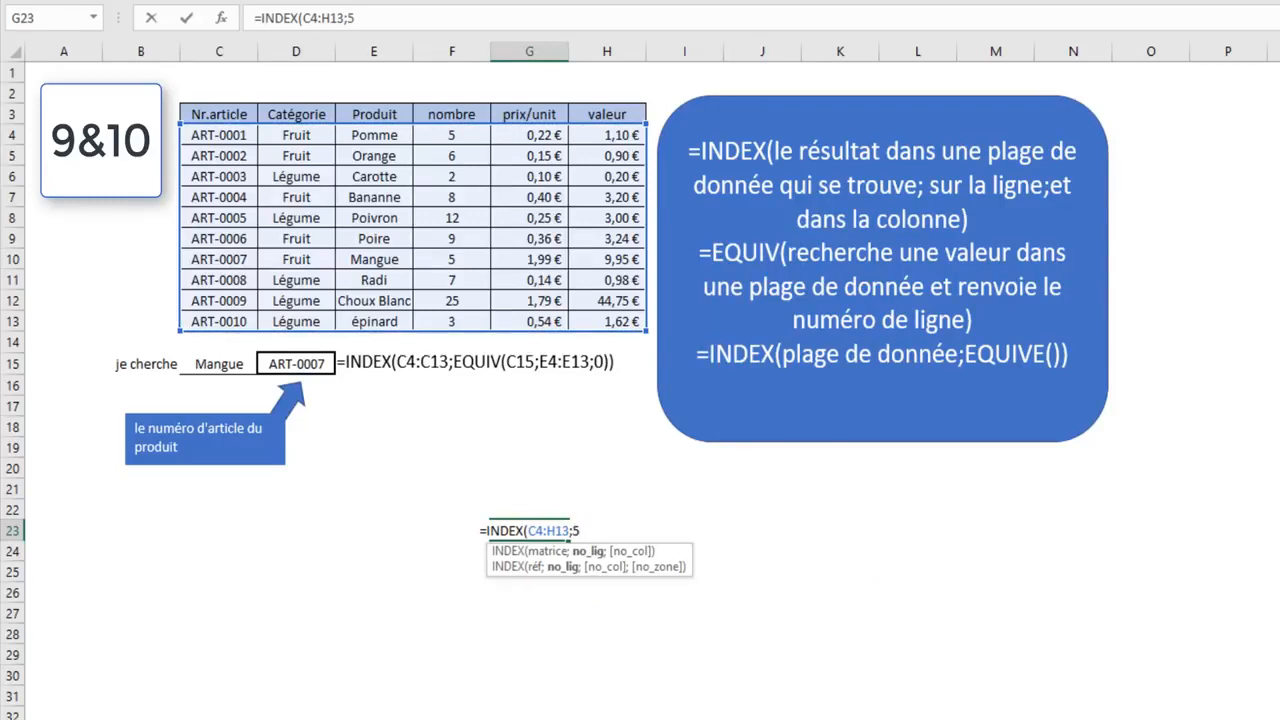
pyautogui.write(';3)')
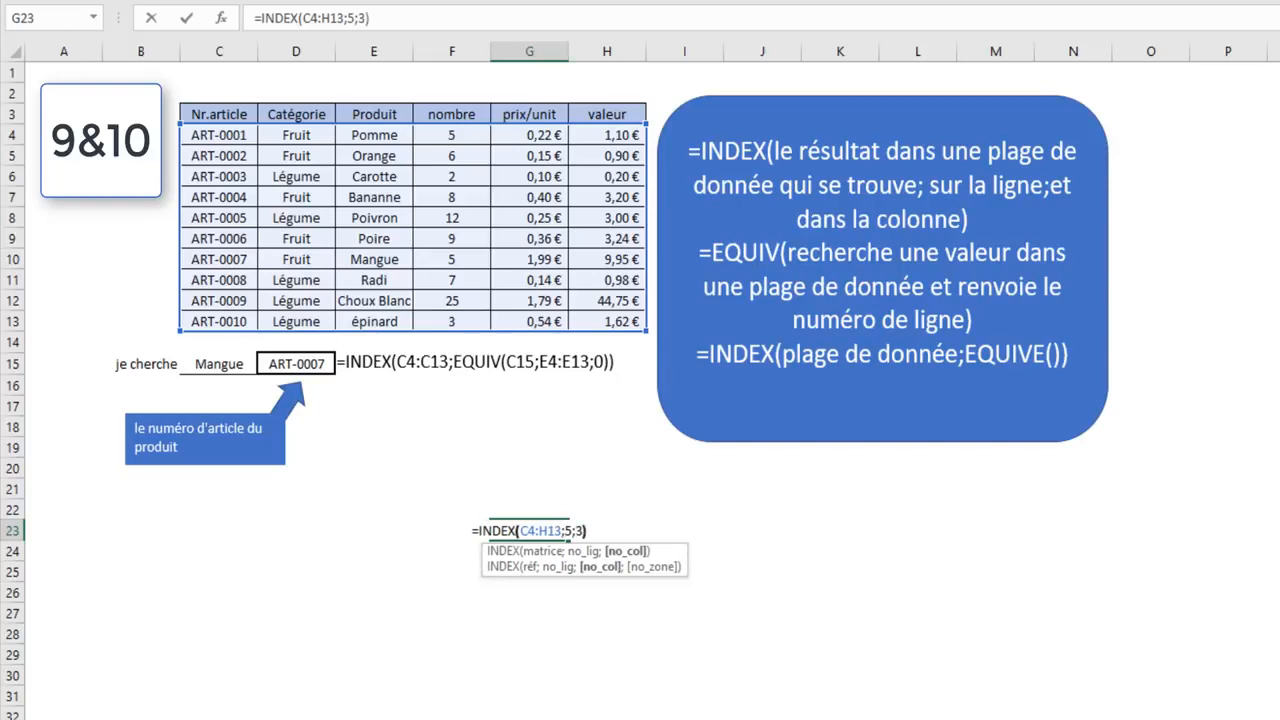
pyautogui.press('Return')
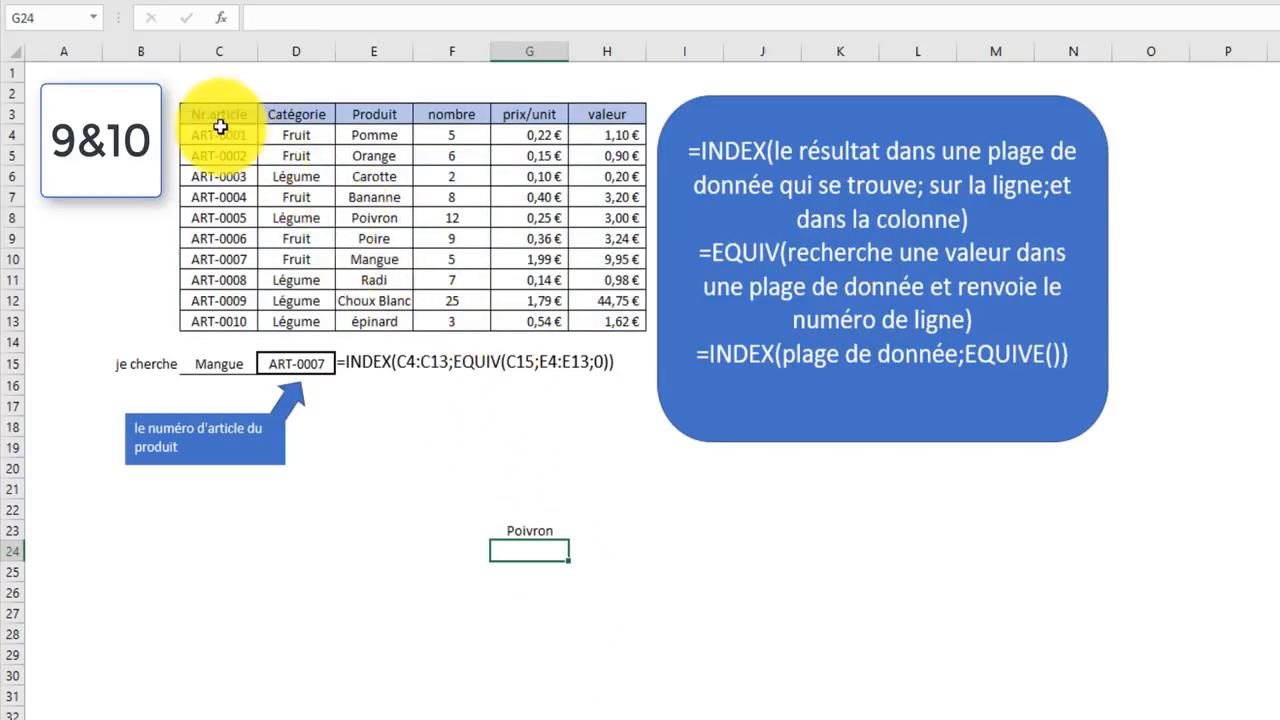
# Step: Examine how INDEX locates its value: the range C4:H13, down to the fifth row, across to the third column at E8
pyautogui.moveTo(200, 135); pyautogui.dragTo(620, 318)
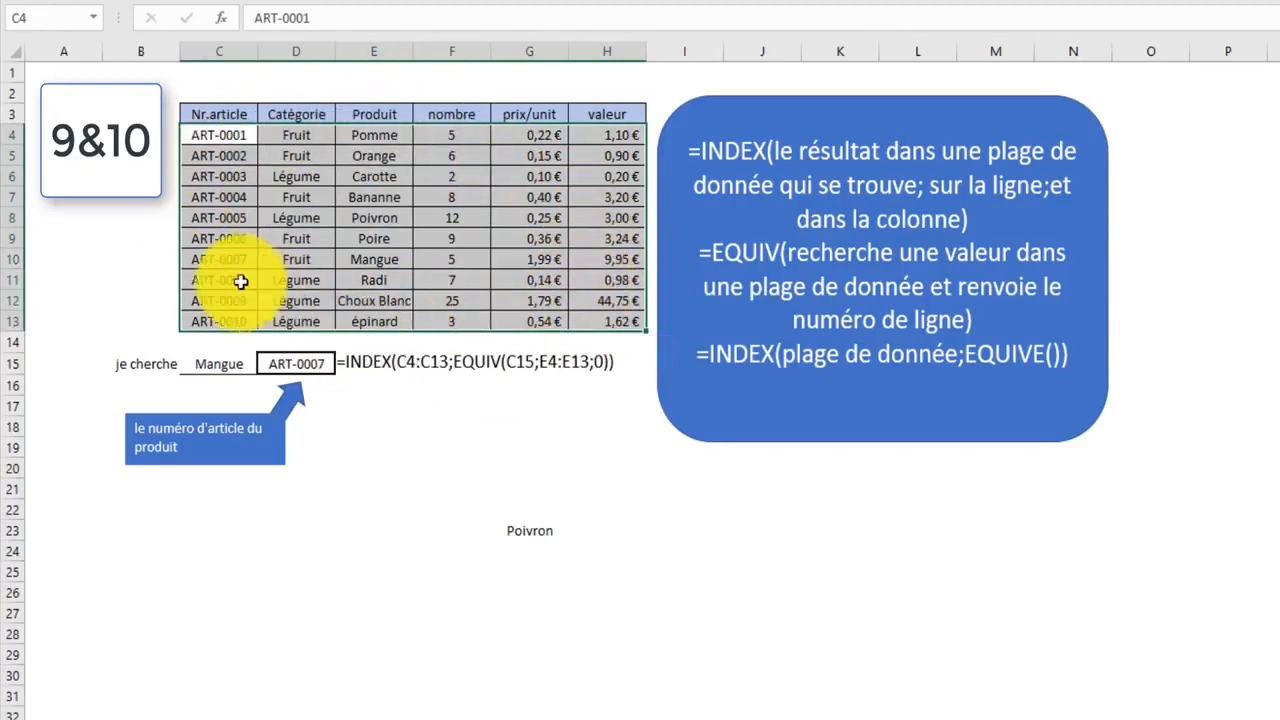
pyautogui.click(235, 134)
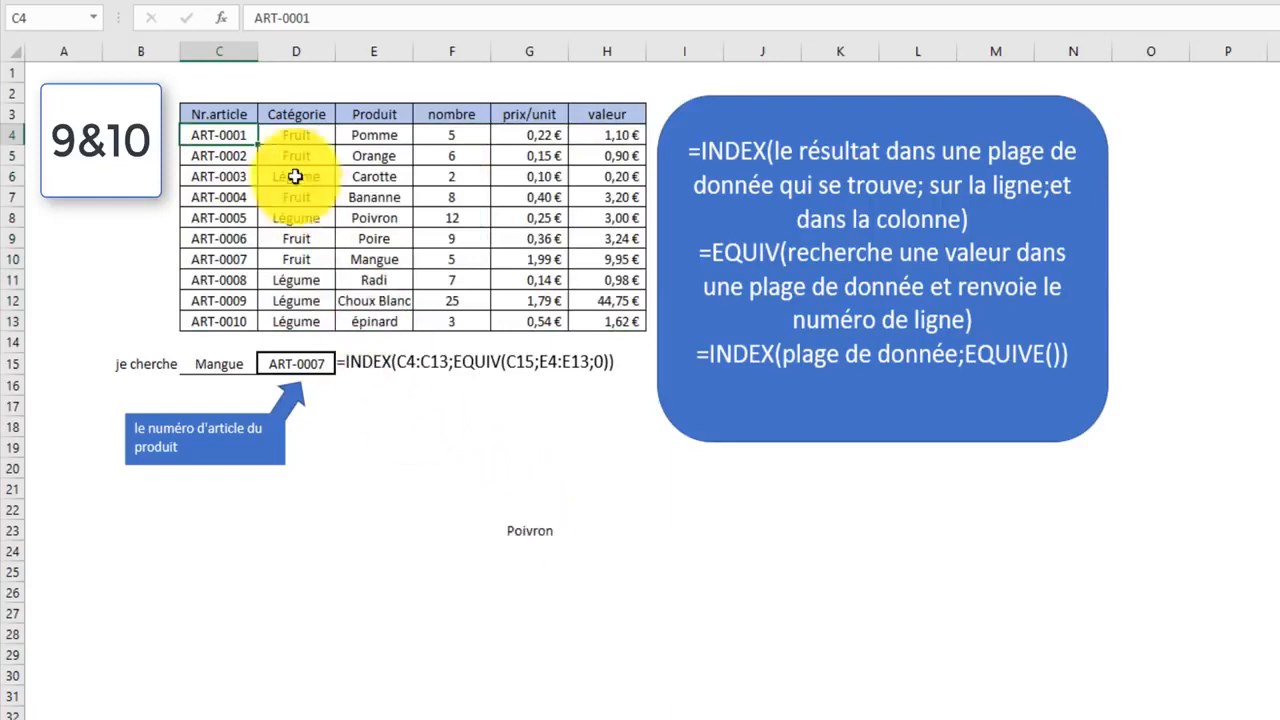
pyautogui.click(240, 158)
pyautogui.click(240, 177)
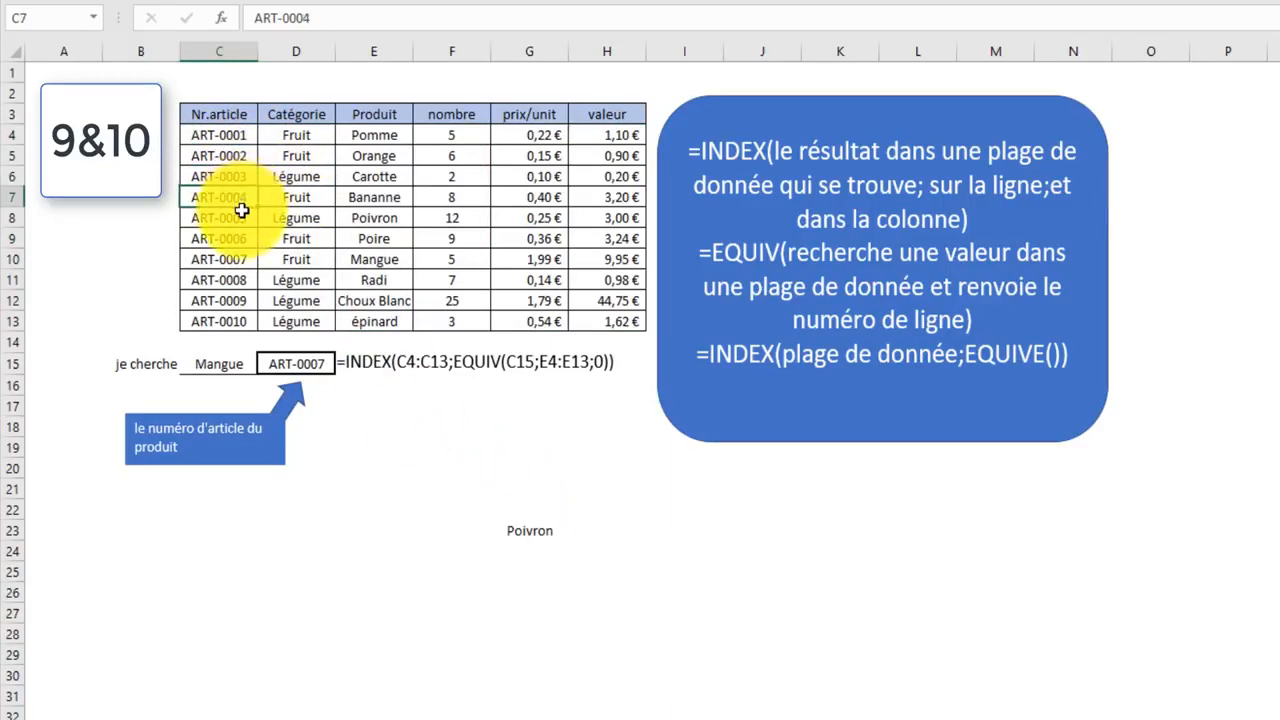
pyautogui.click(246, 218)
pyautogui.click(309, 218)
pyautogui.click(372, 218)
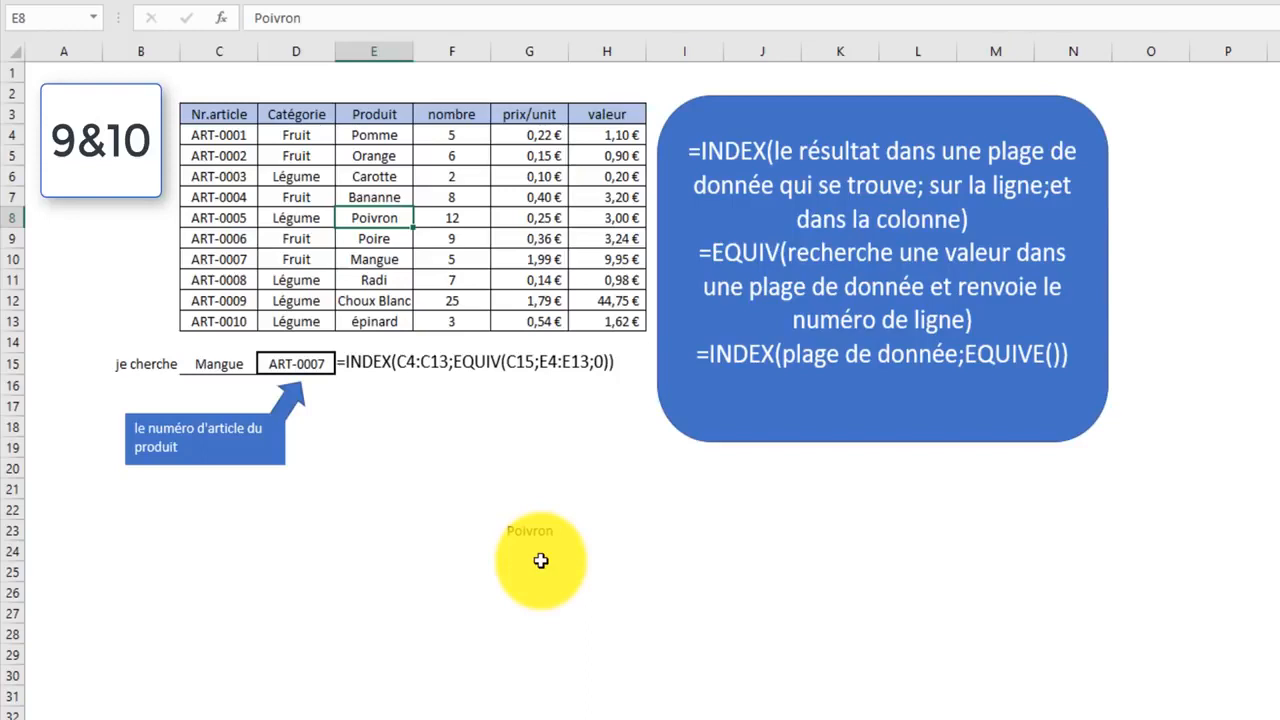
pyautogui.press('Up')
pyautogui.press('Down')
# Step: Enter an EQUIV formula in G24 that looks up C15 in the product range E4:E13 with match type 0
pyautogui.click(538, 572)
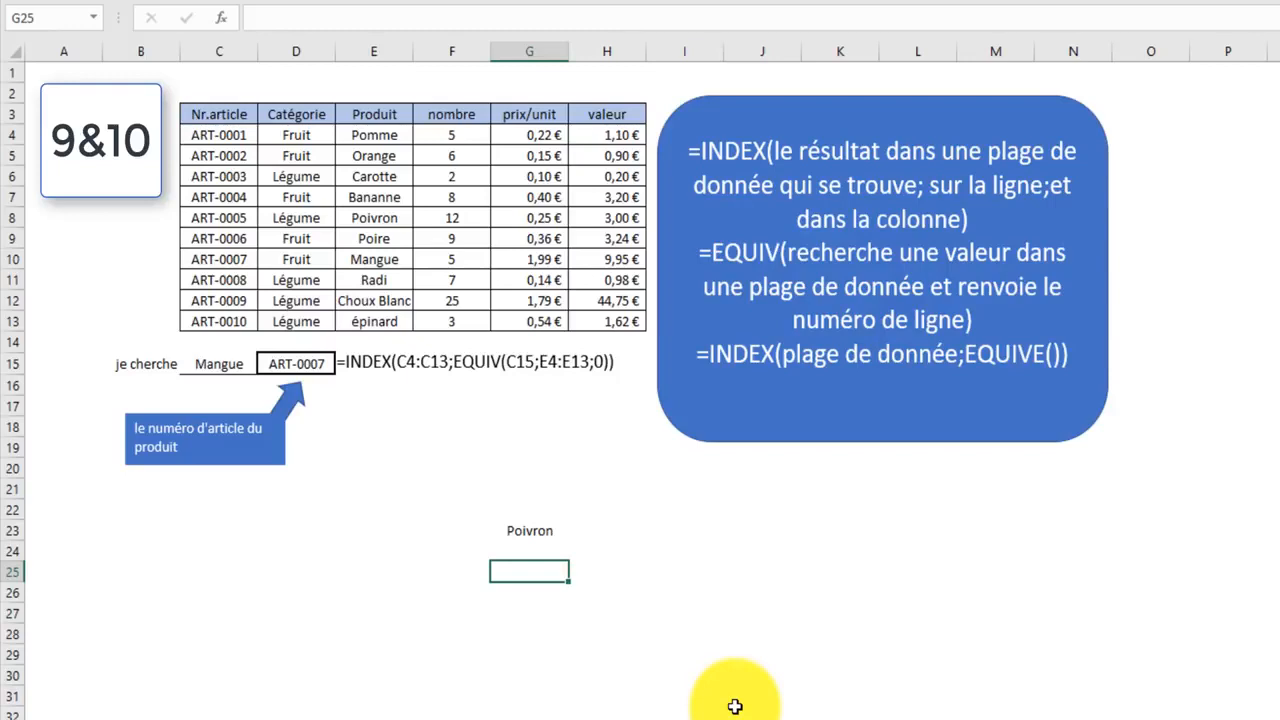
pyautogui.press('Up')
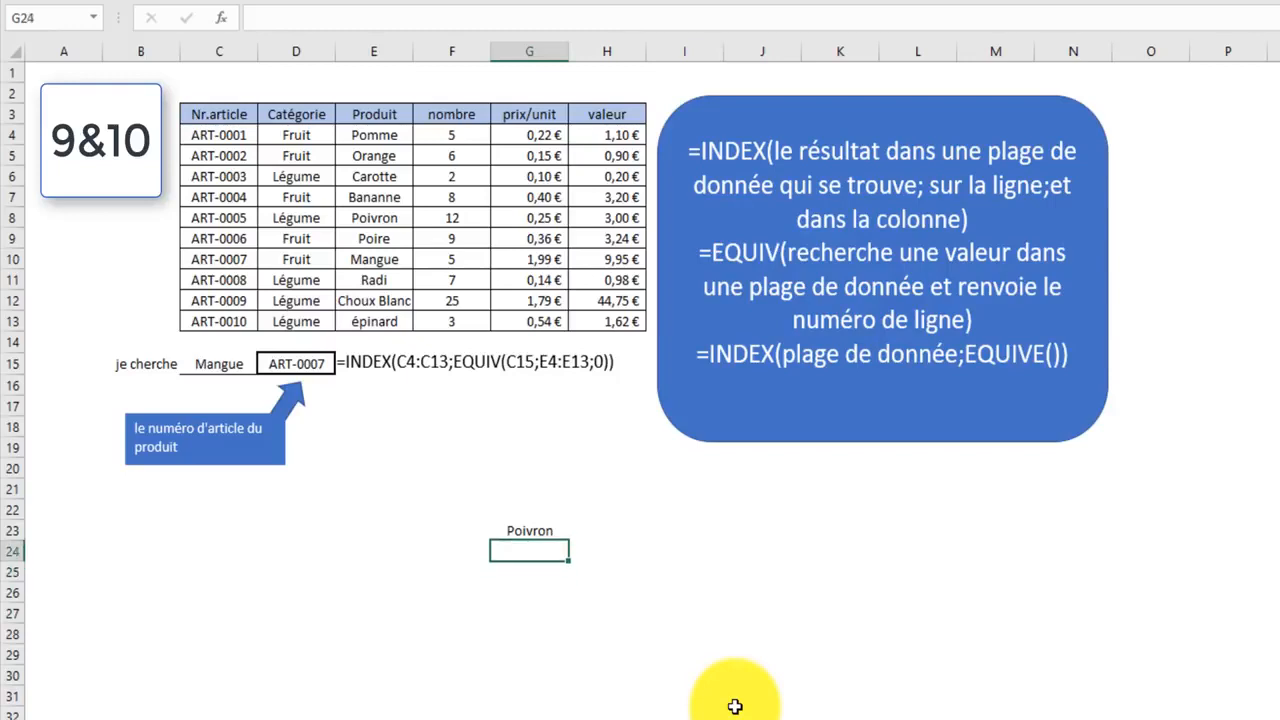
pyautogui.write('=eq')
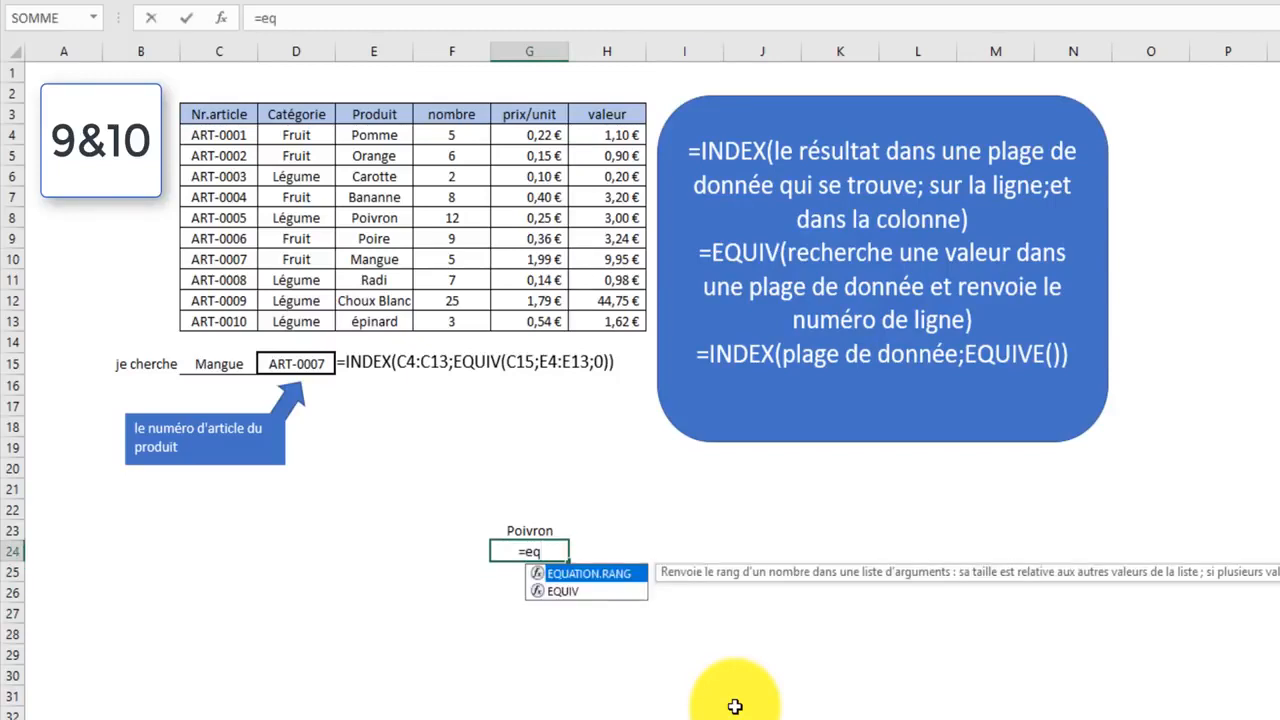
pyautogui.press('Down')
pyautogui.press('Tab')
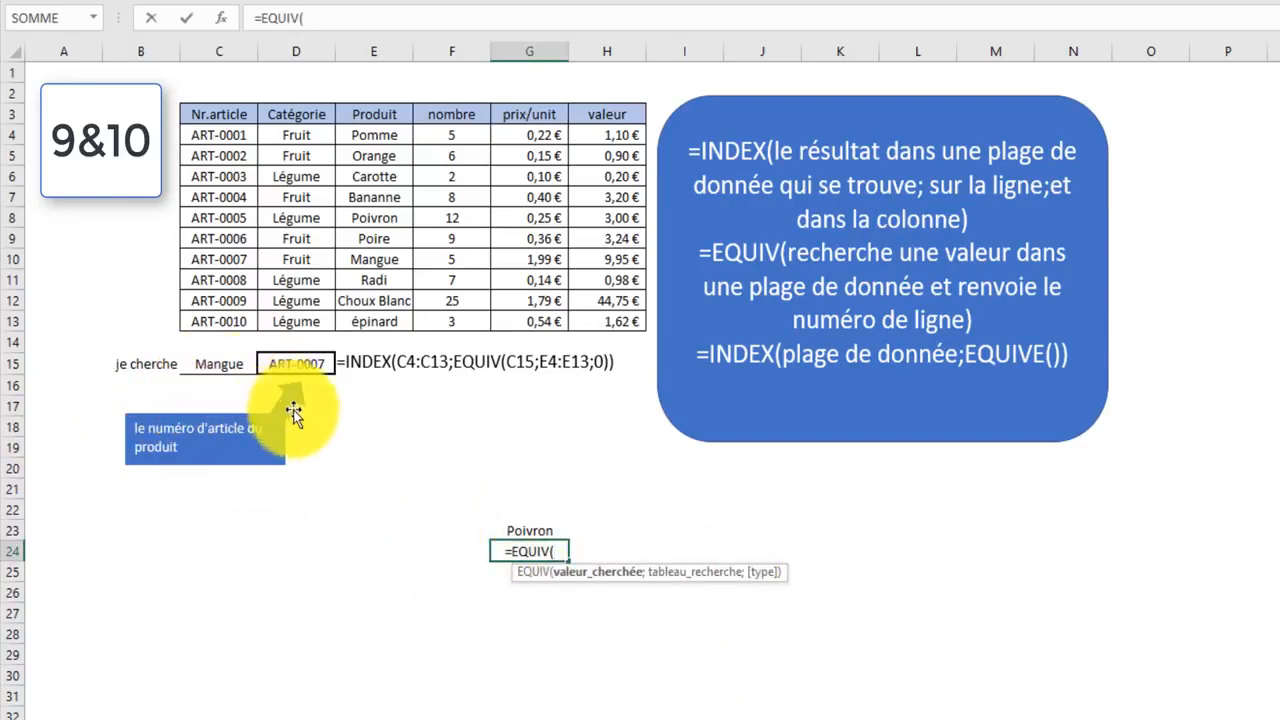
pyautogui.click(219, 364)
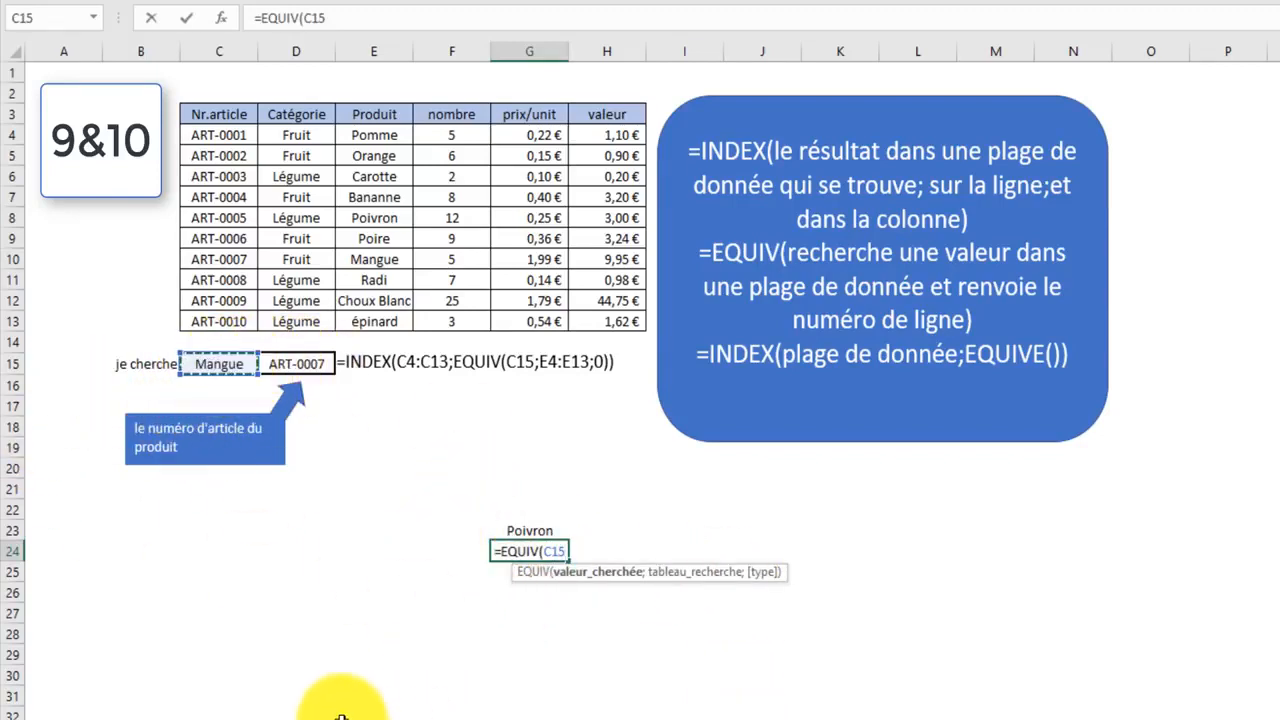
pyautogui.write(';')
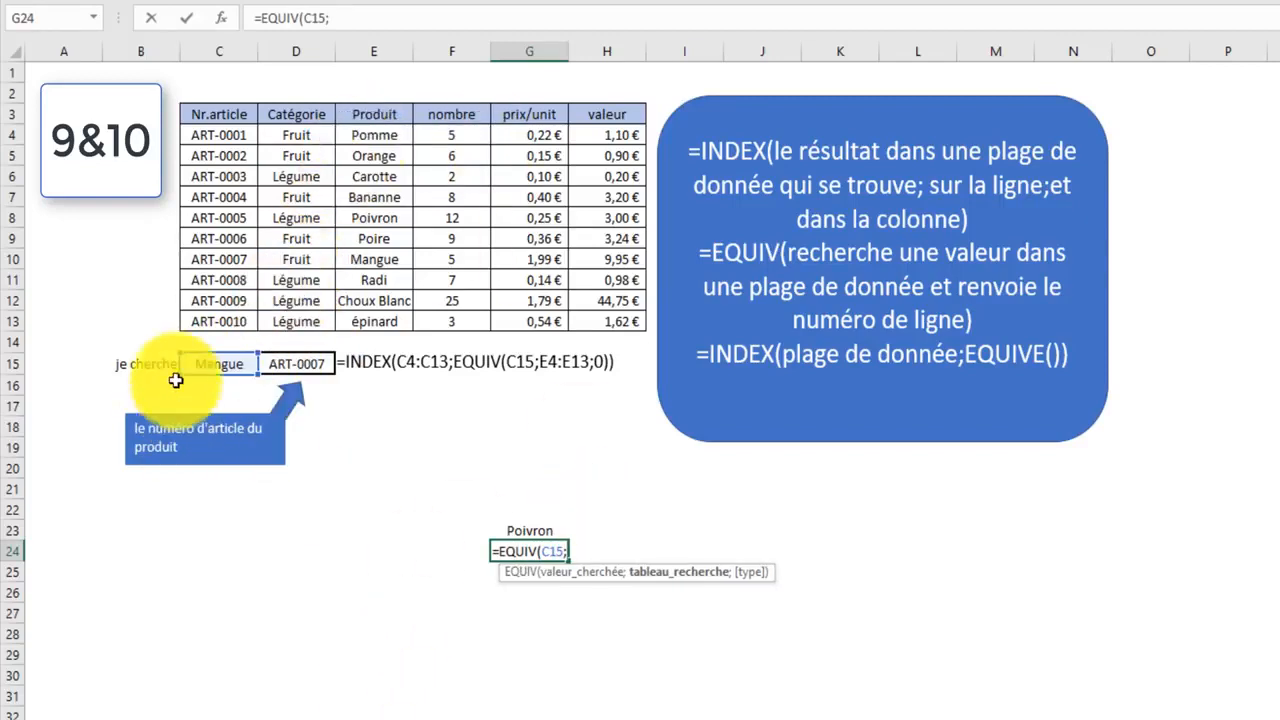
pyautogui.moveTo(365, 130); pyautogui.dragTo(375, 318)
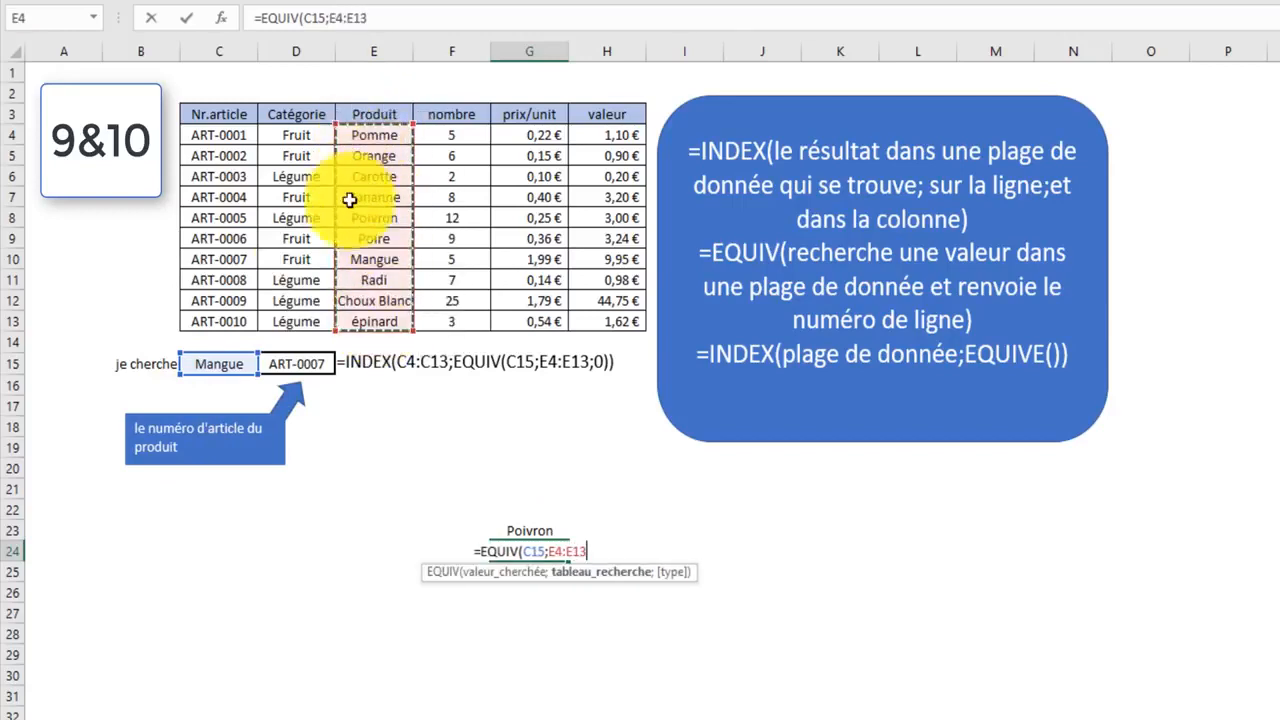
pyautogui.write(';')
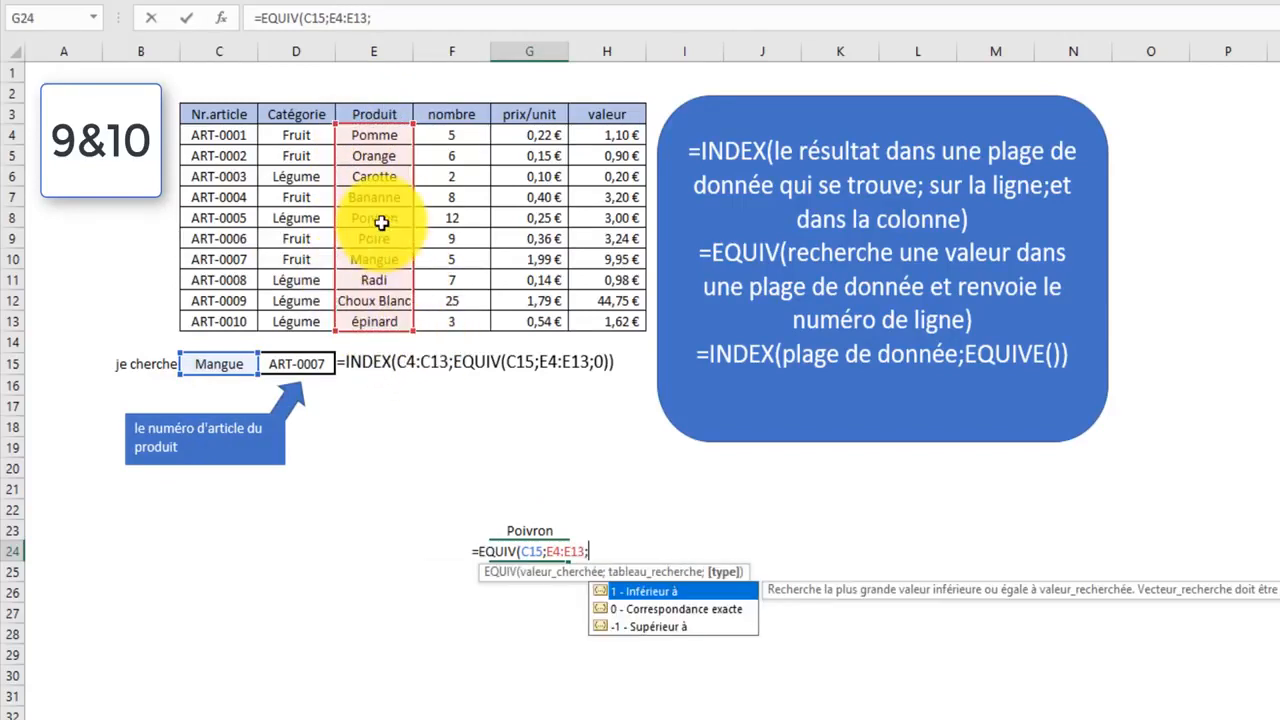
pyautogui.write('0')
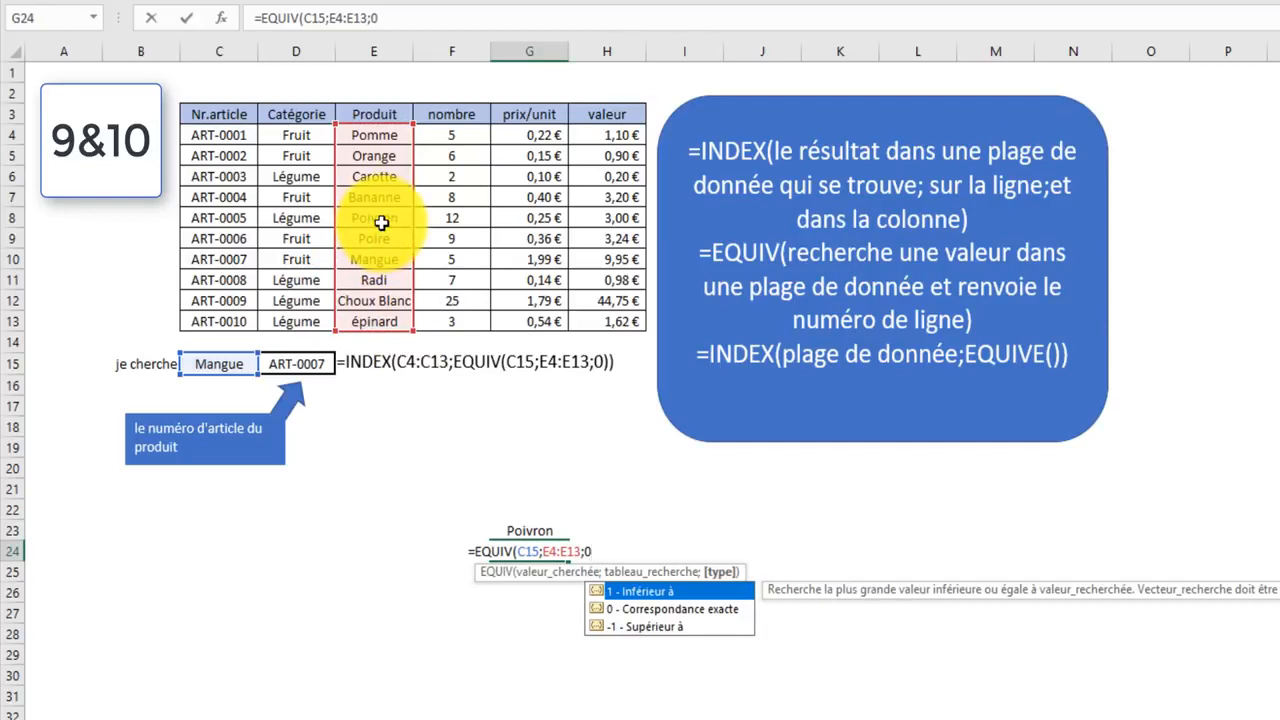
pyautogui.write(')')
pyautogui.press('Return')
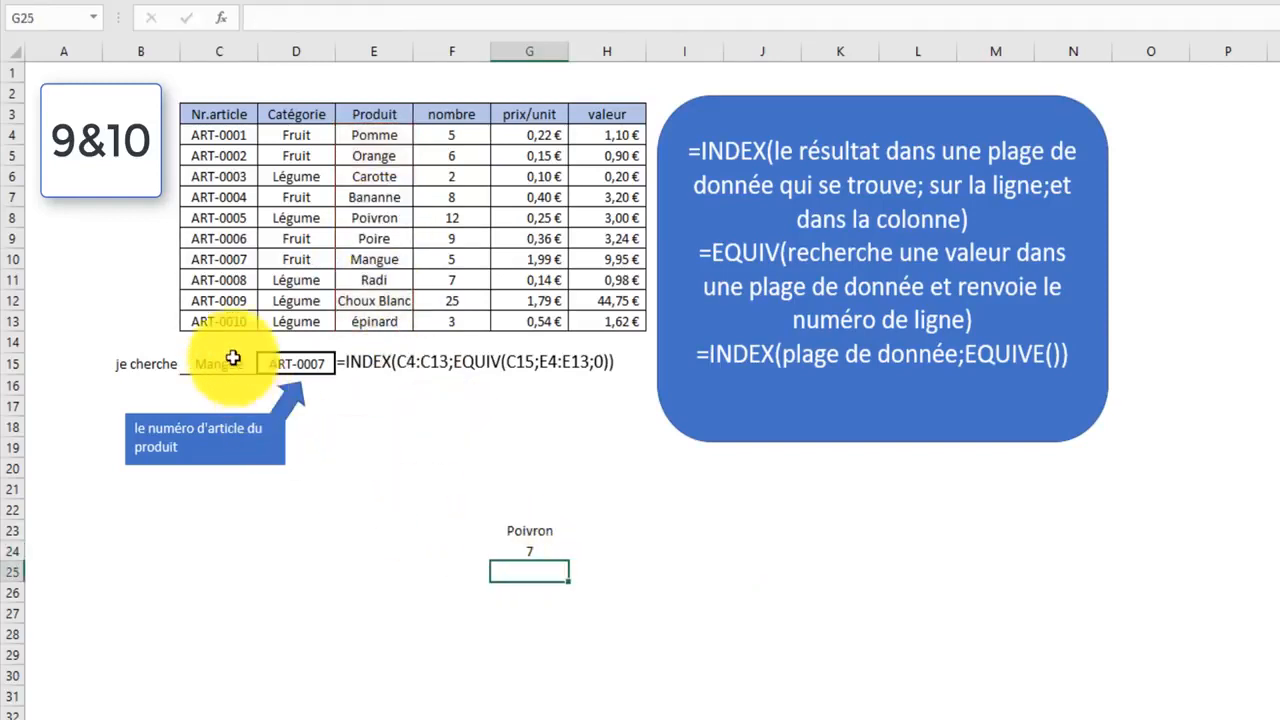
# Step: Examine the Mangue row's position by counting down the article numbers from ART-0001 in C4 to ART-0007 in C10
pyautogui.click(363, 259)
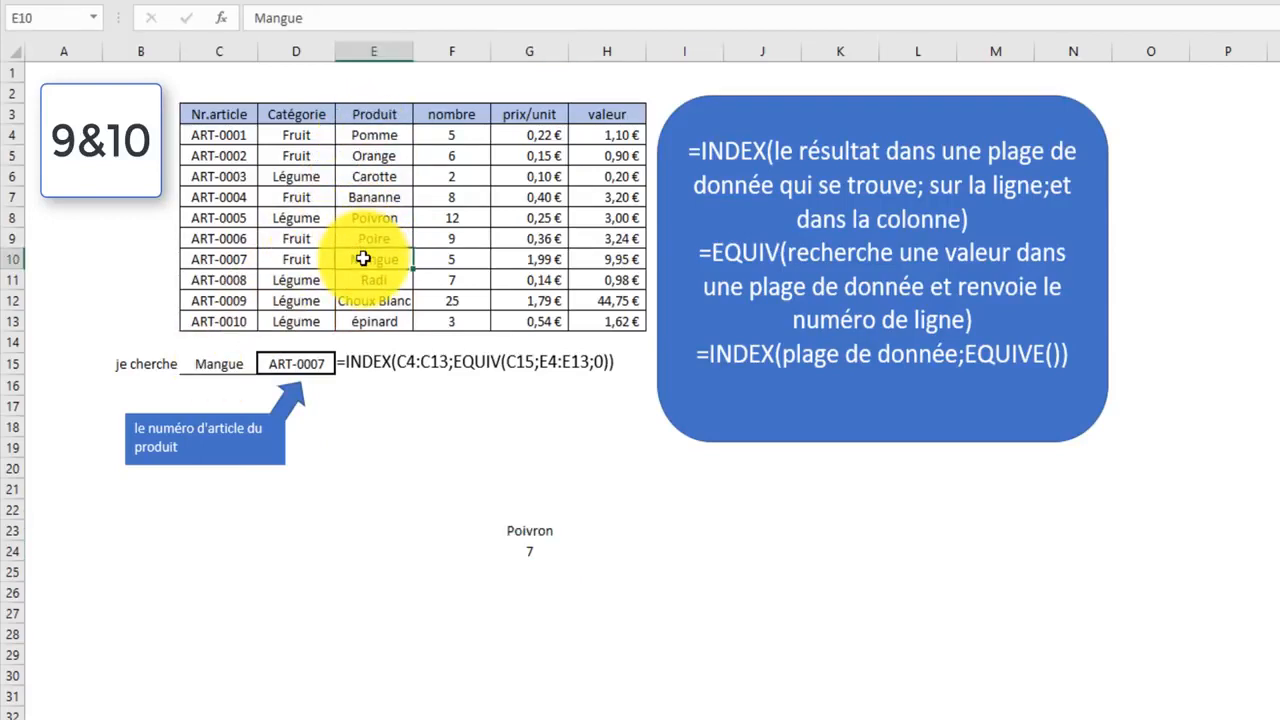
pyautogui.click(220, 258)
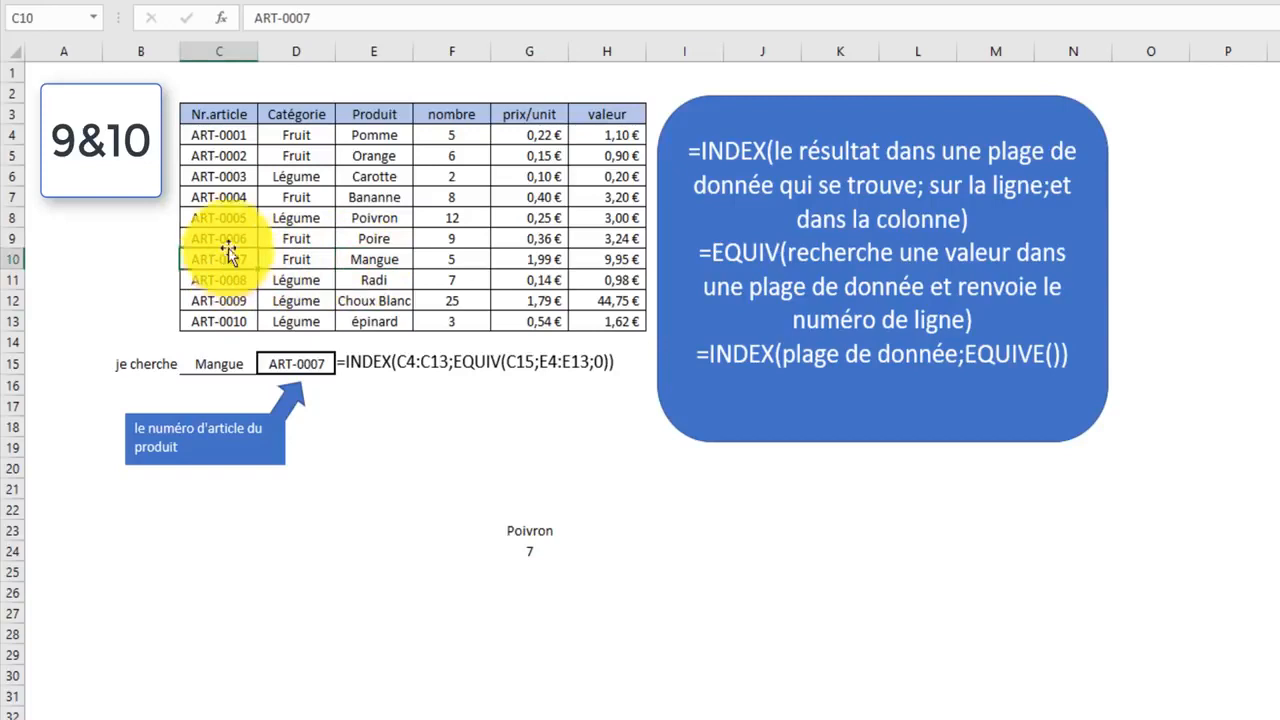
pyautogui.click(232, 136)
pyautogui.click(230, 156)
pyautogui.click(233, 177)
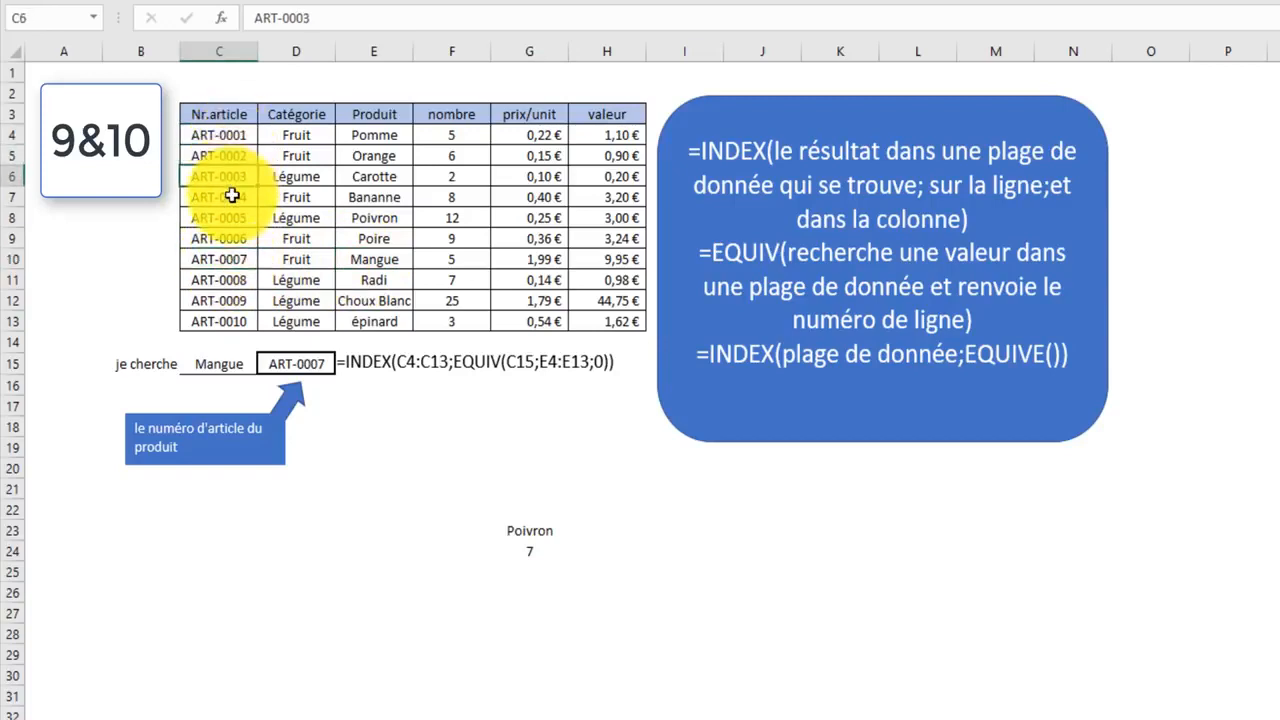
pyautogui.click(232, 197)
pyautogui.click(231, 218)
pyautogui.click(231, 239)
pyautogui.click(231, 256)
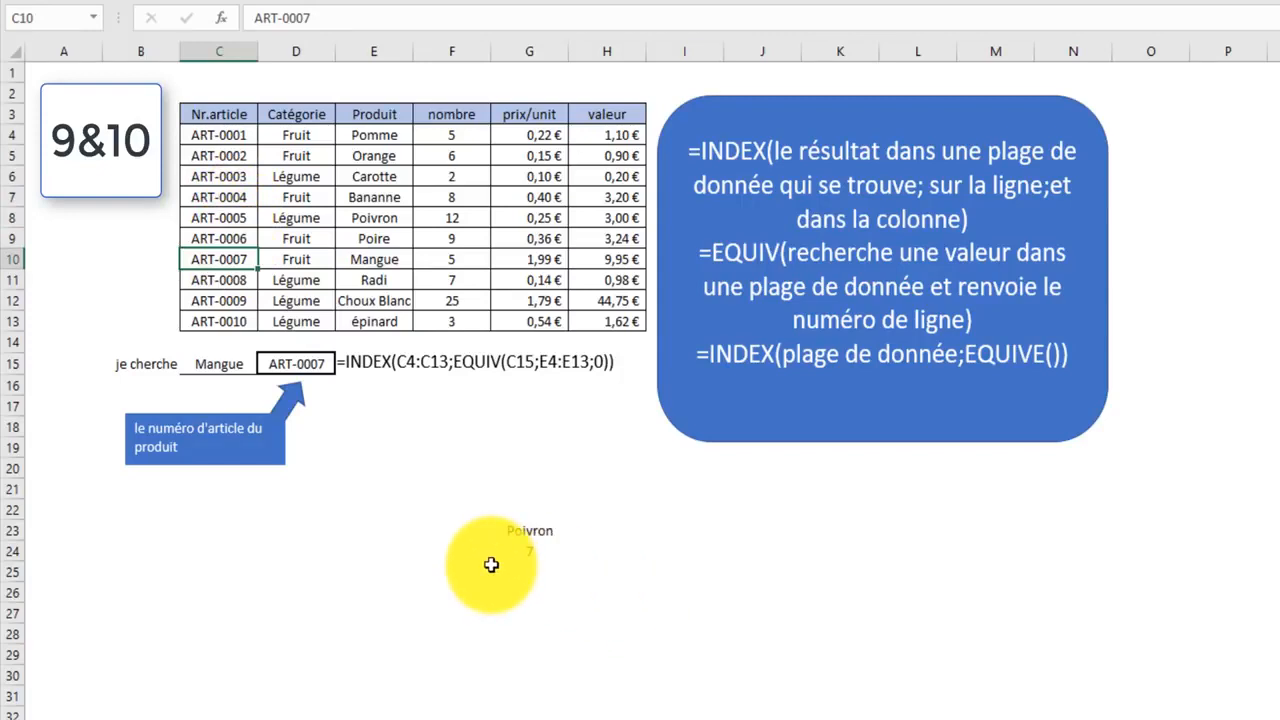
# Step: Clear the example formulas in G23 and G24 and the existing article number formula in D15
pyautogui.click(536, 530)
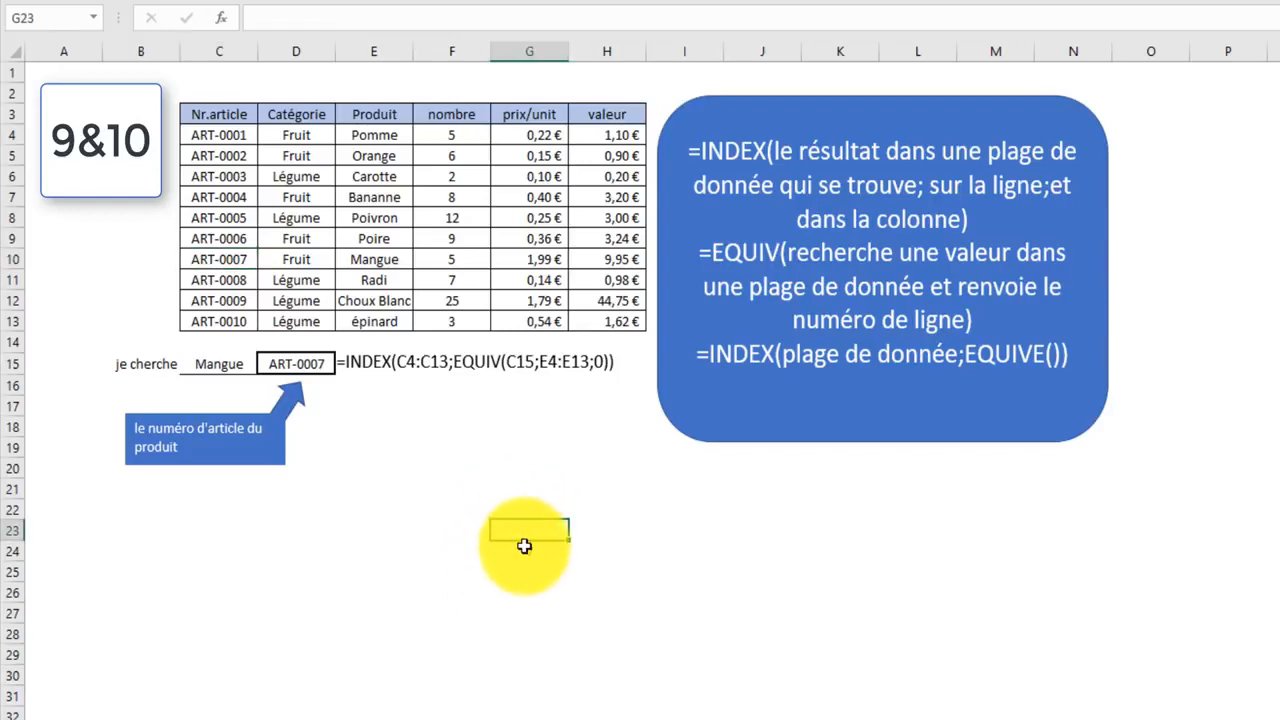
pyautogui.click(315, 367)
pyautogui.press('Delete')
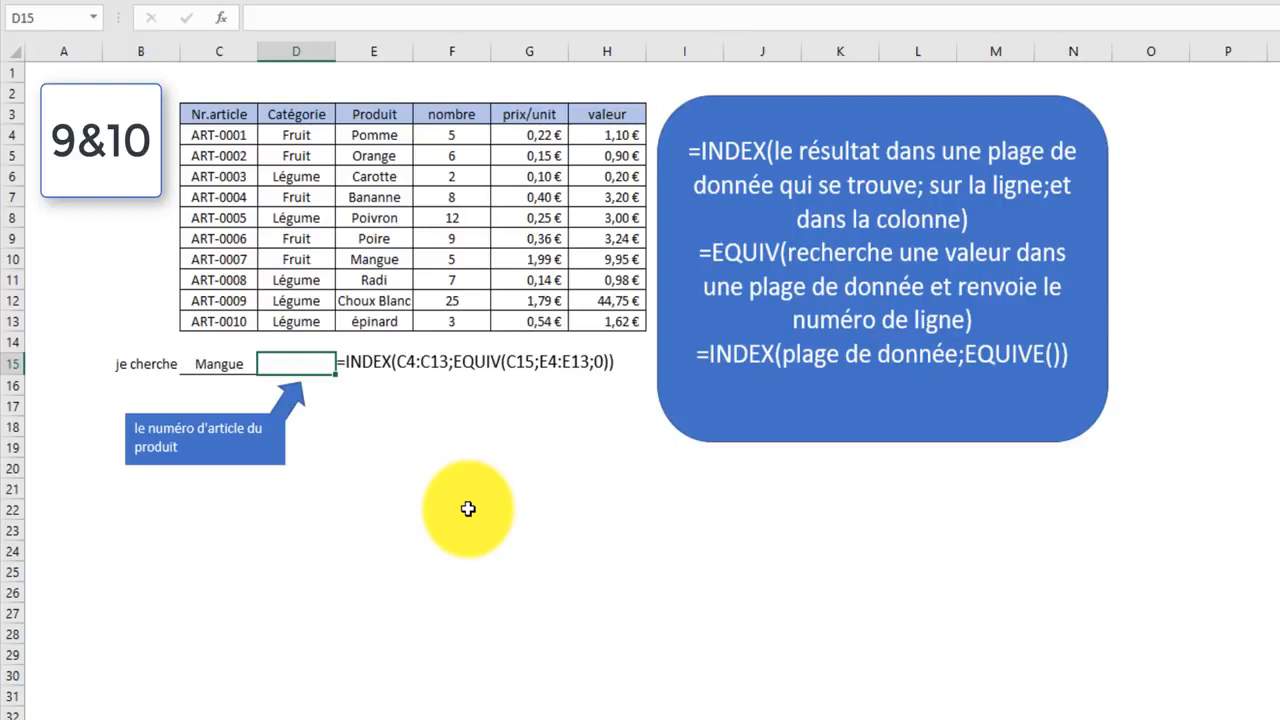
# Step: Enter the formula =INDEX(C4:C13;EQUIV(C15;E4:E13;0)) in D15 to return the searched product's article number
pyautogui.write('=ind')
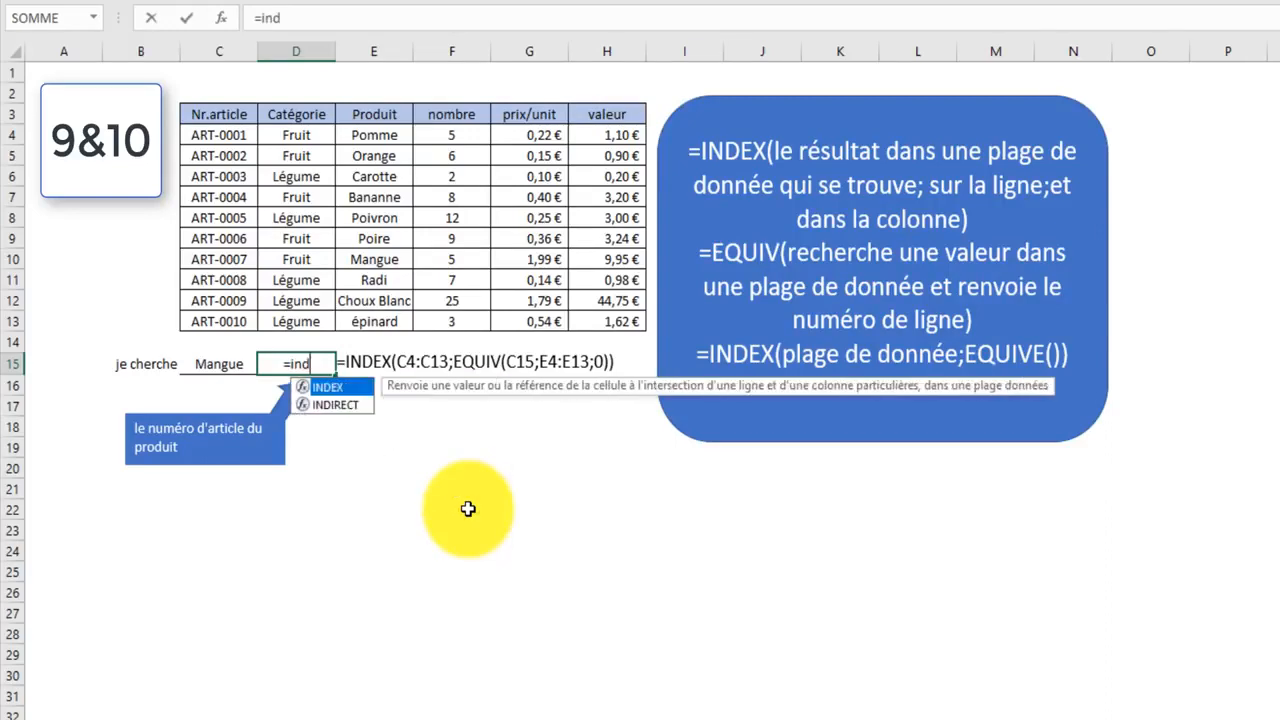
pyautogui.press('Tab')
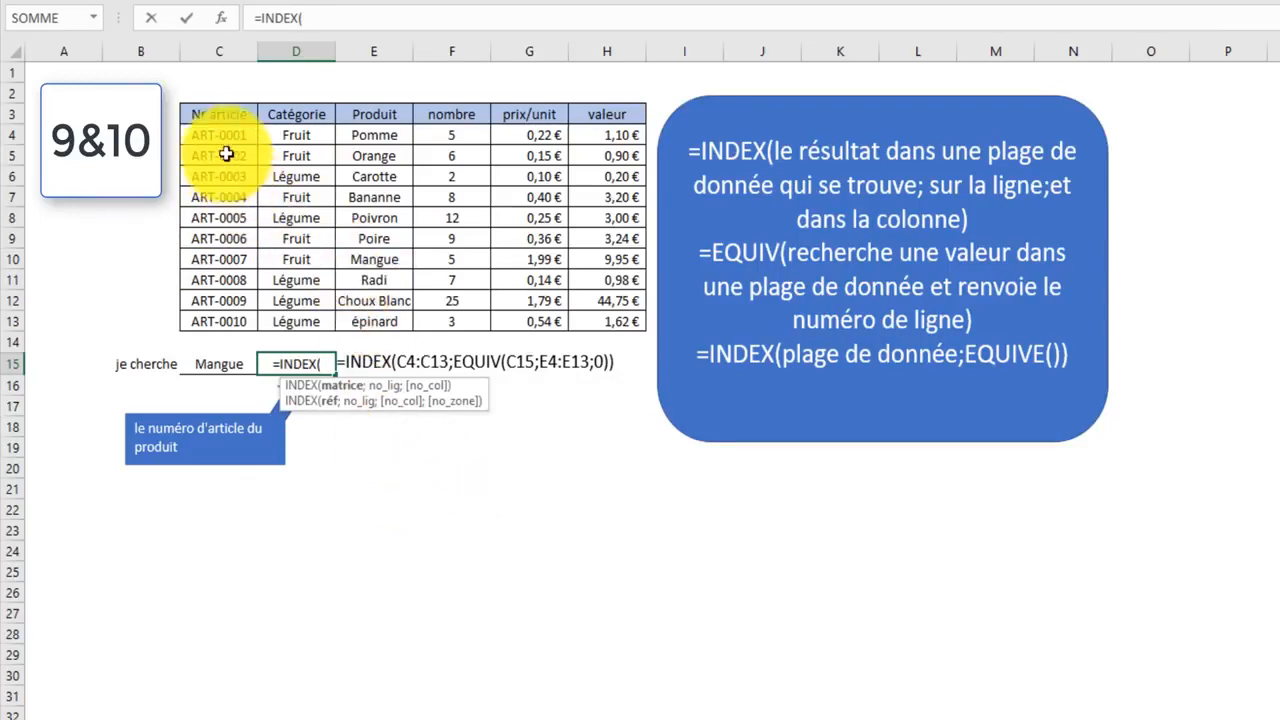
pyautogui.moveTo(219, 128); pyautogui.dragTo(210, 320)
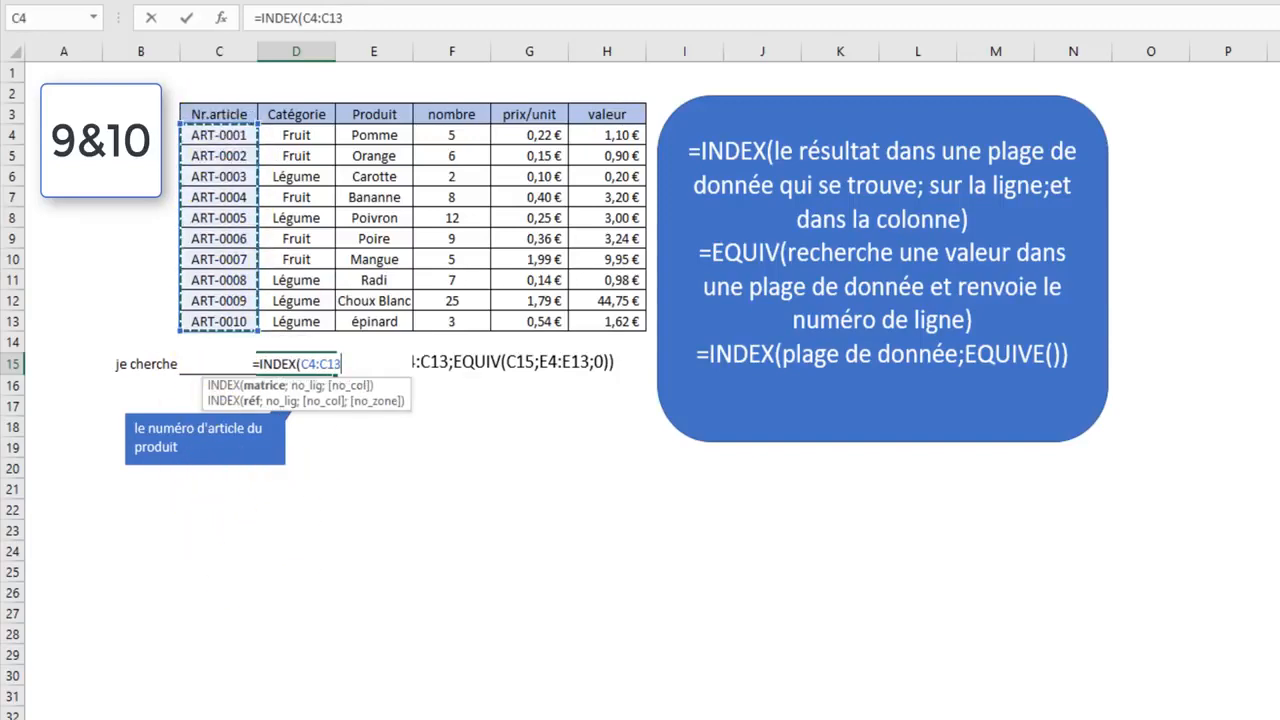
pyautogui.write(';equi')
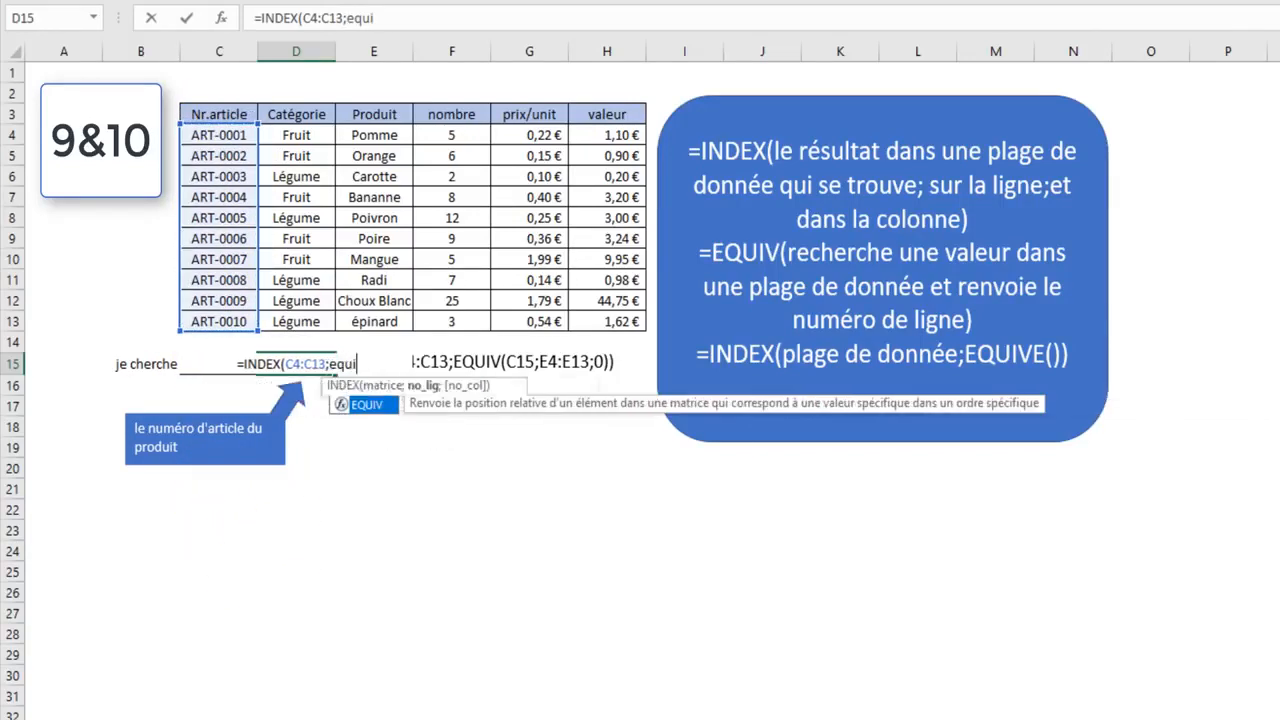
pyautogui.press('Tab')
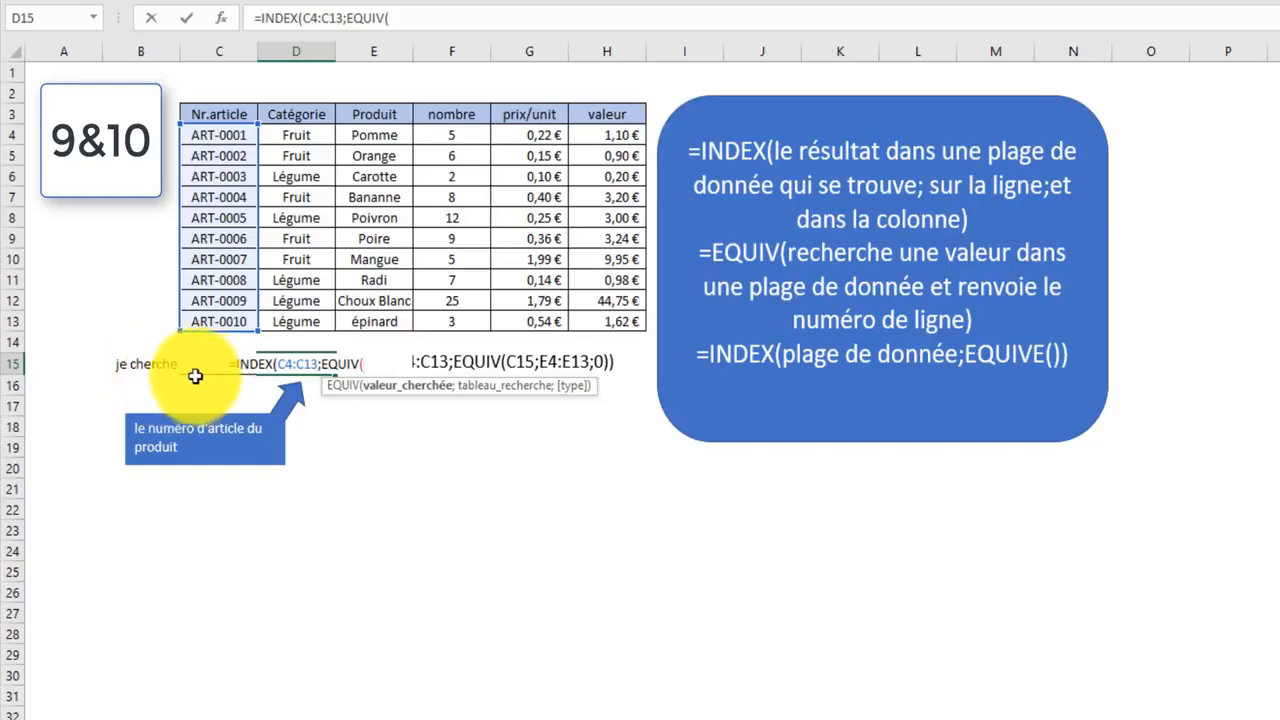
pyautogui.click(134, 366)
pyautogui.press('Right')
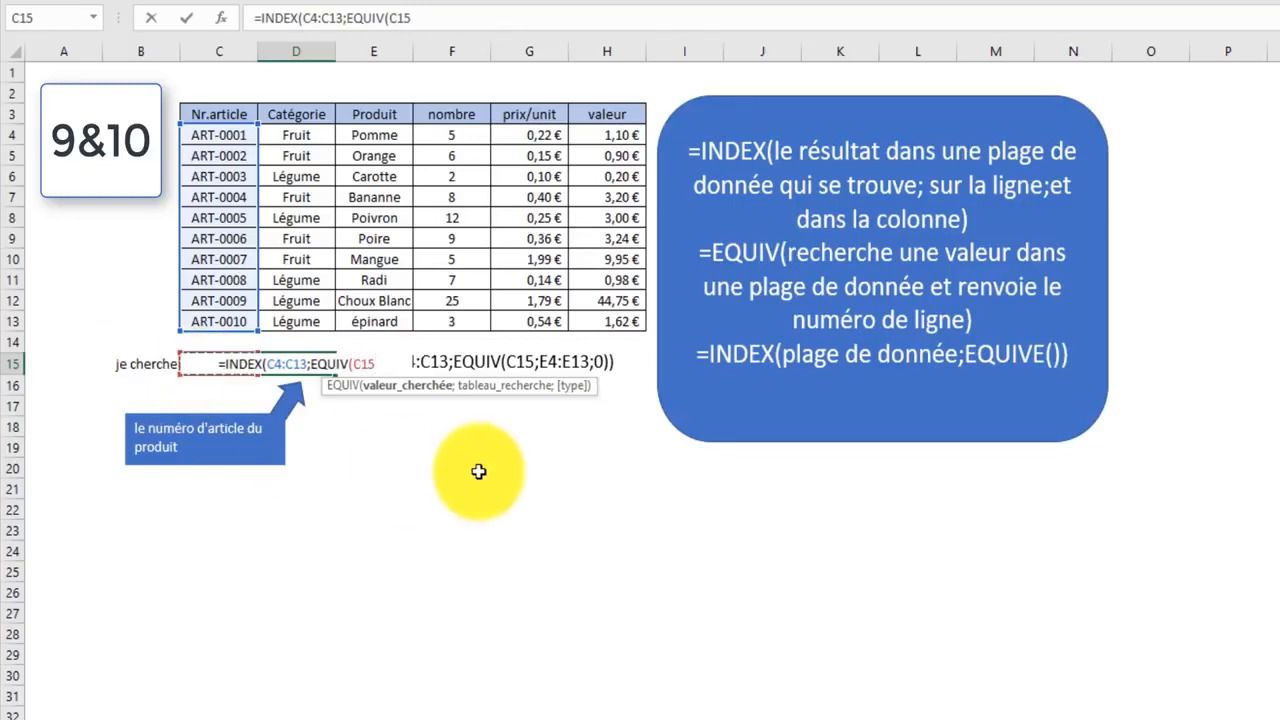
pyautogui.write(';')
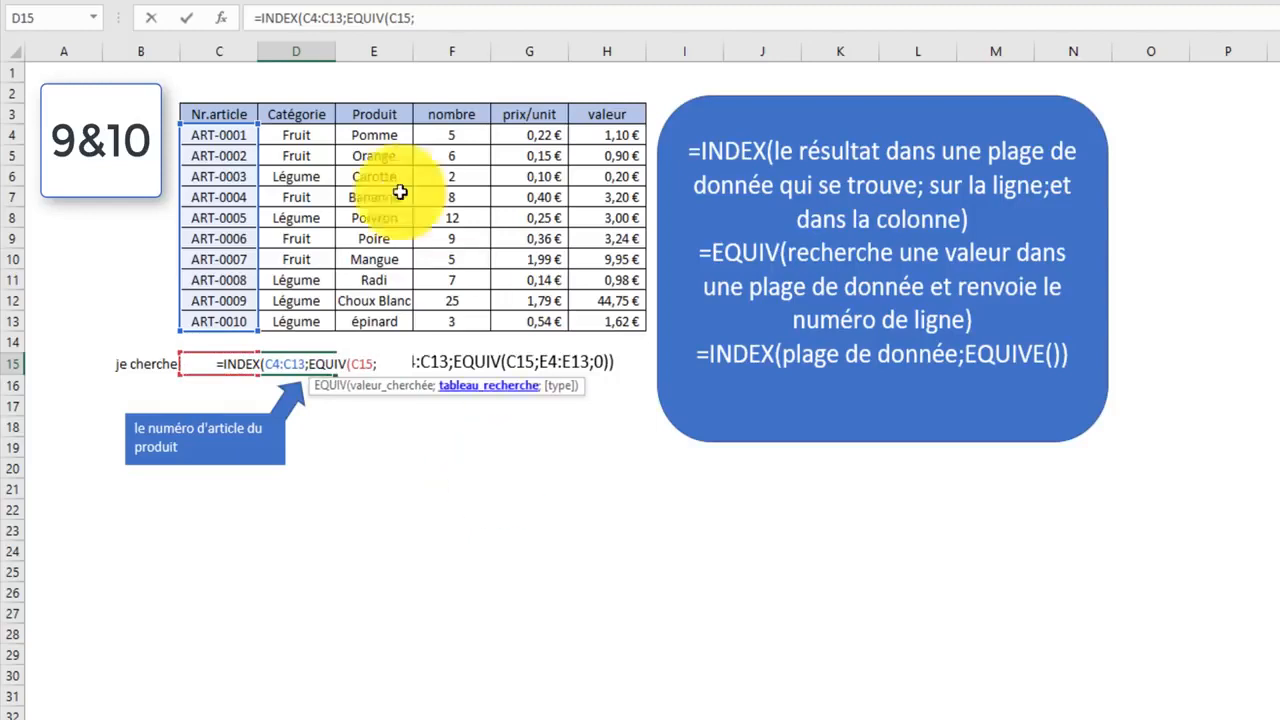
pyautogui.moveTo(372, 137); pyautogui.dragTo(383, 319)
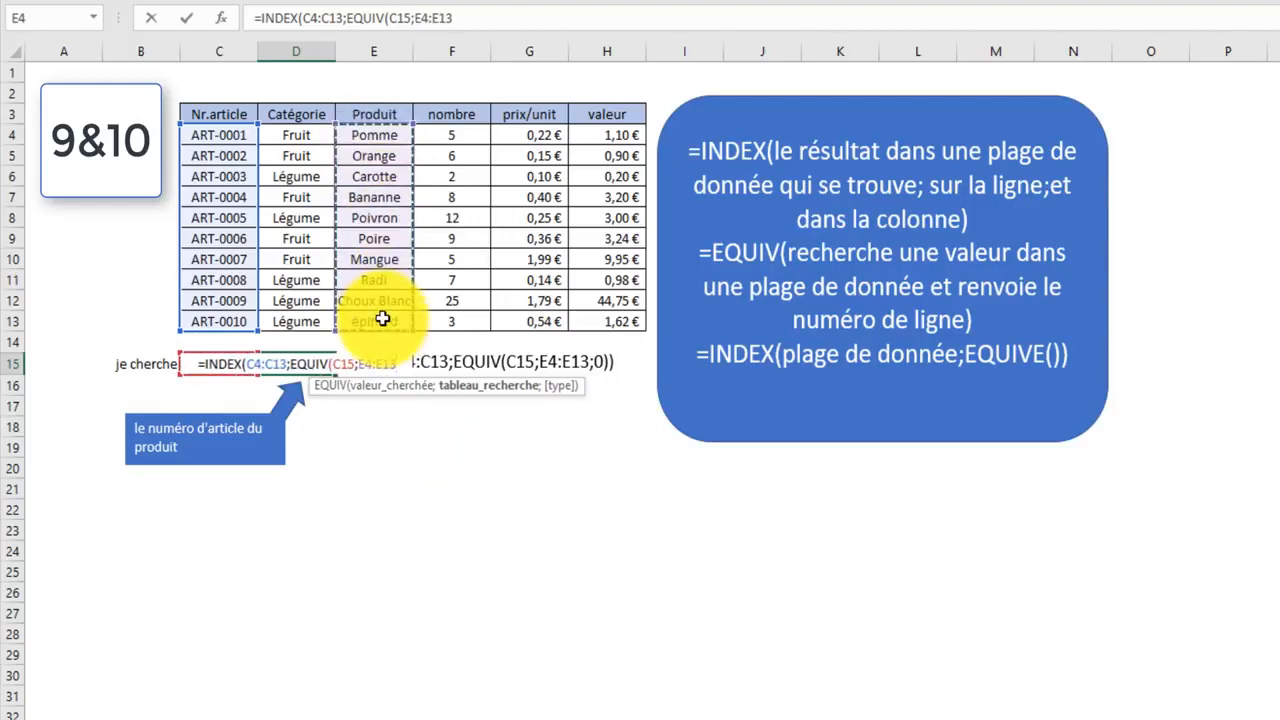
pyautogui.write(';0)')
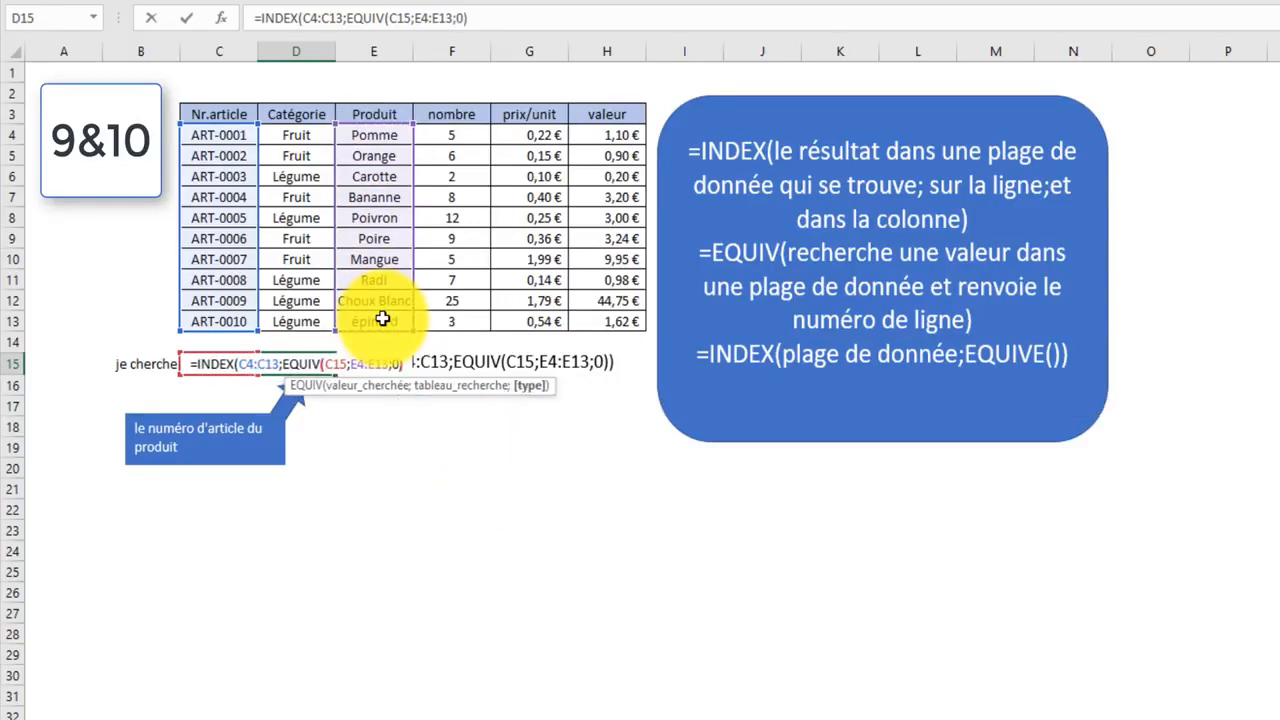
pyautogui.press('Return')
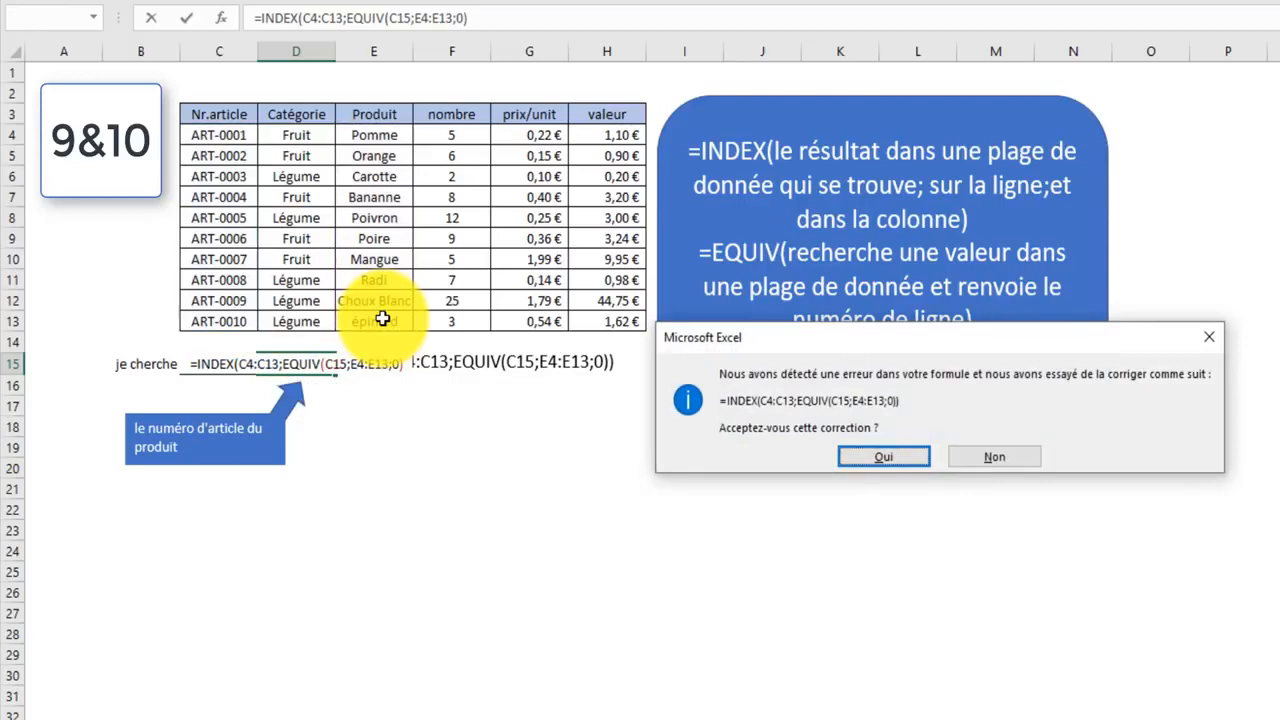
pyautogui.click(896, 452)
pyautogui.click(425, 527)
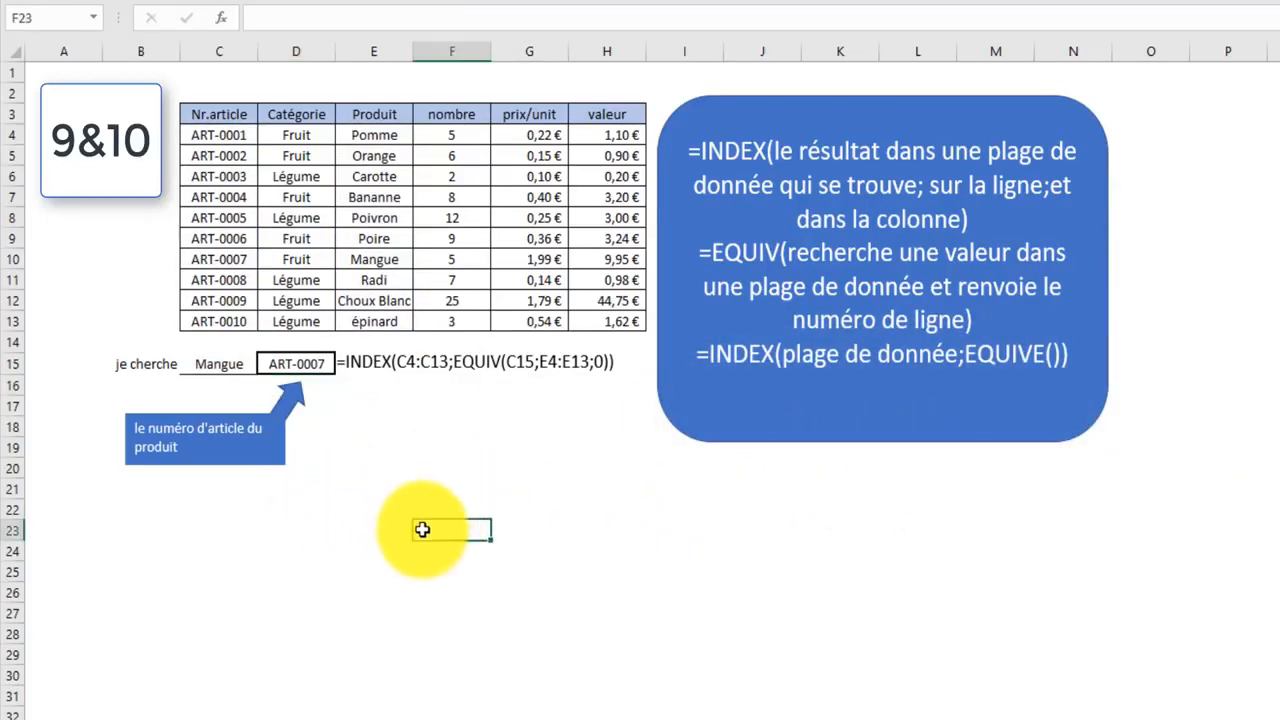
# Step: Examine the article number column, the product column and the ART-0006 row's data in D9:H9 to compare the lookup directions
pyautogui.click(245, 262)
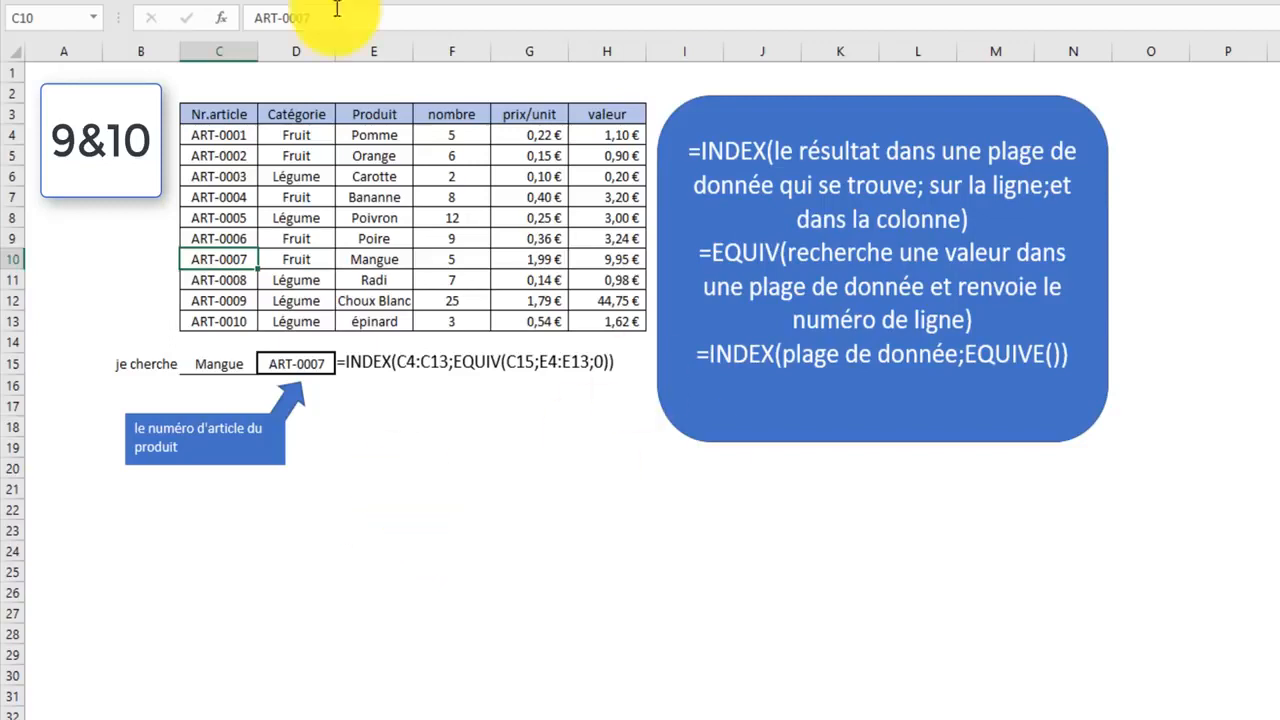
pyautogui.moveTo(219, 135); pyautogui.dragTo(214, 243)
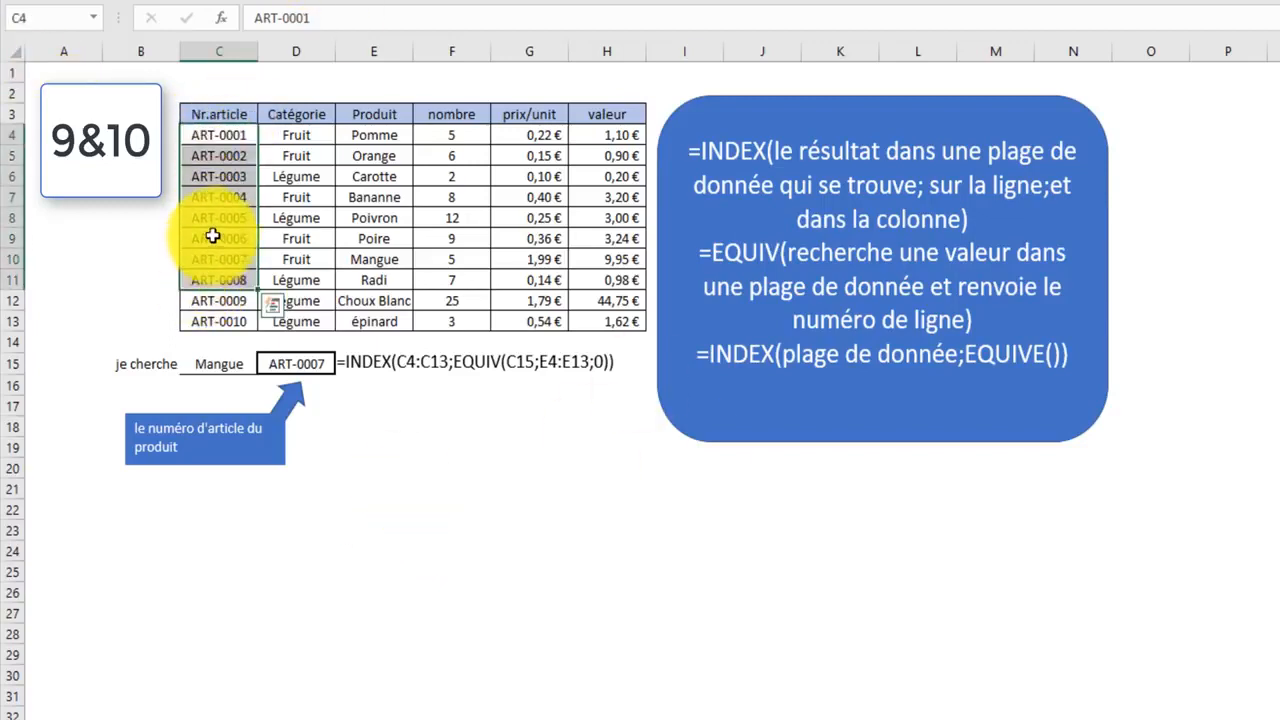
pyautogui.moveTo(295, 237); pyautogui.dragTo(626, 241)
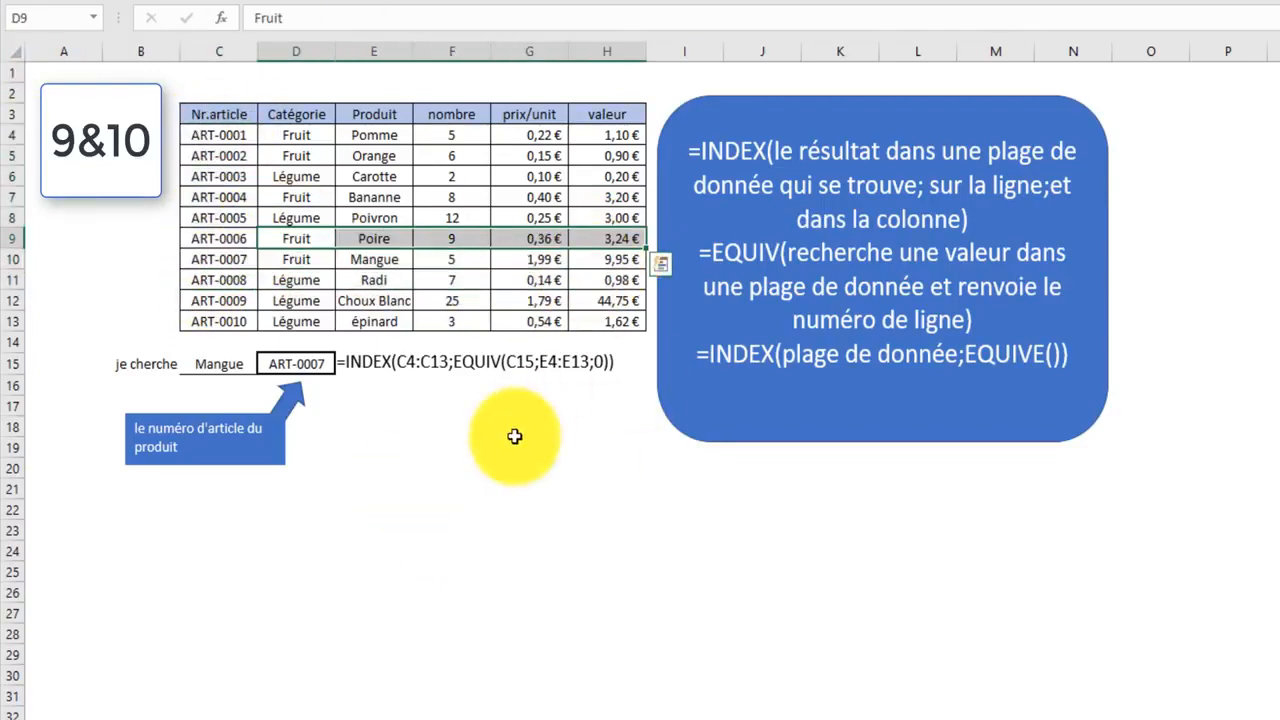
pyautogui.click(462, 467)
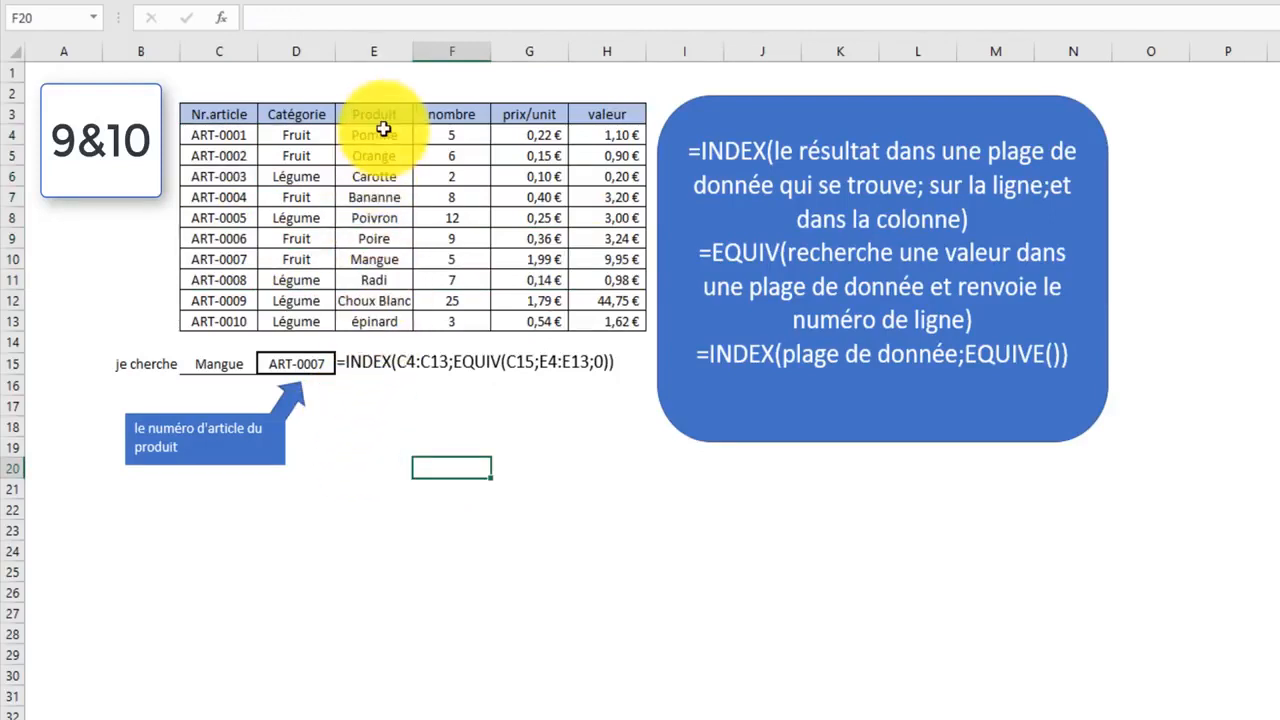
pyautogui.moveTo(372, 135); pyautogui.dragTo(345, 318)
pyautogui.click(228, 241)
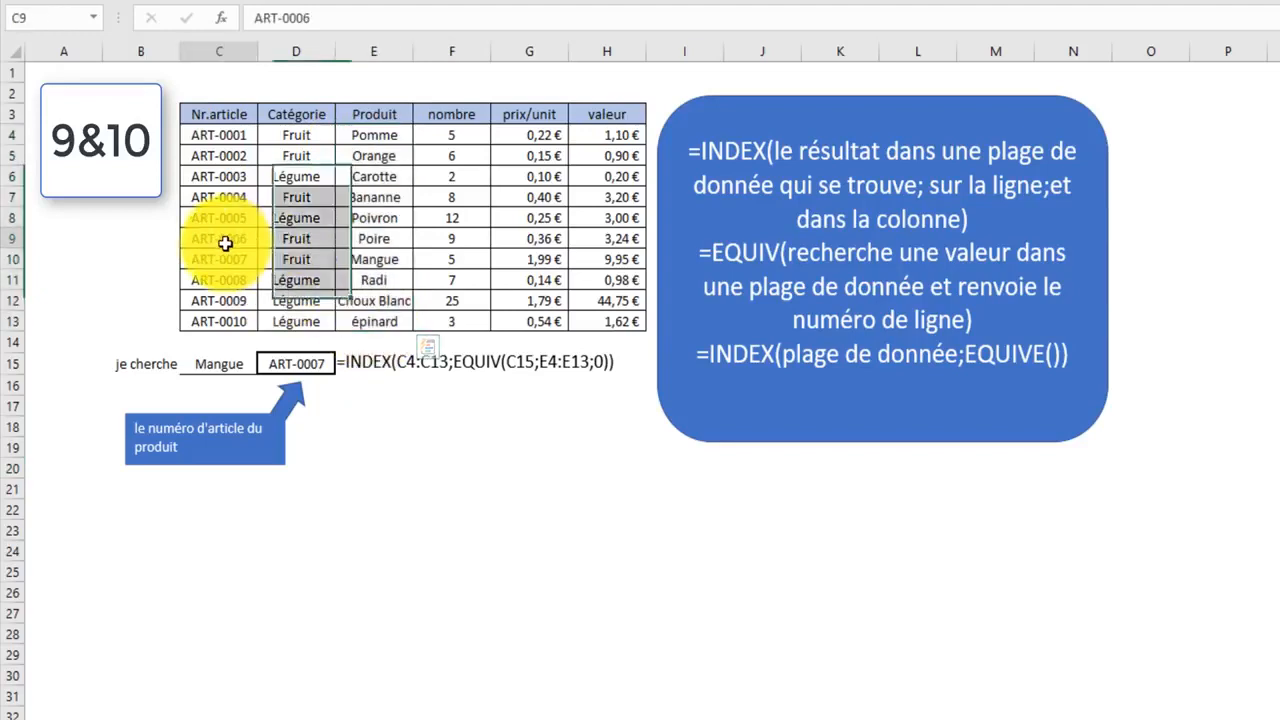
pyautogui.click(312, 239)
pyautogui.moveTo(451, 238); pyautogui.dragTo(622, 238)
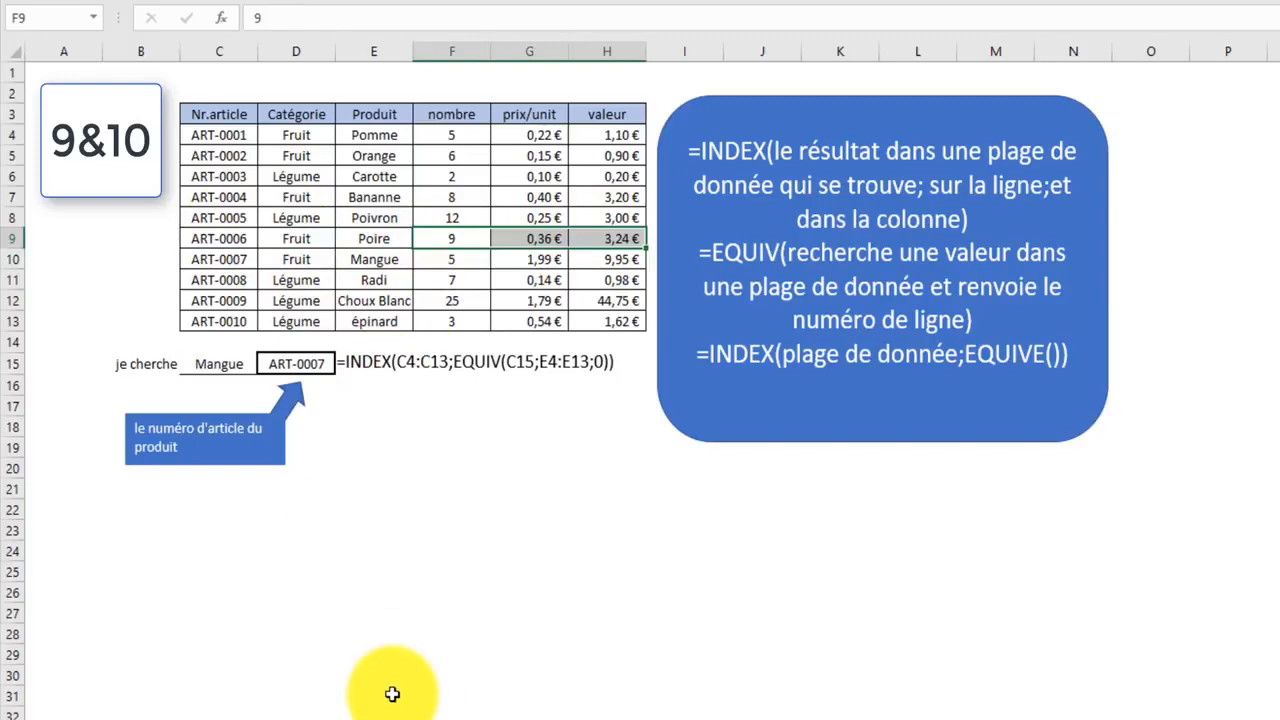